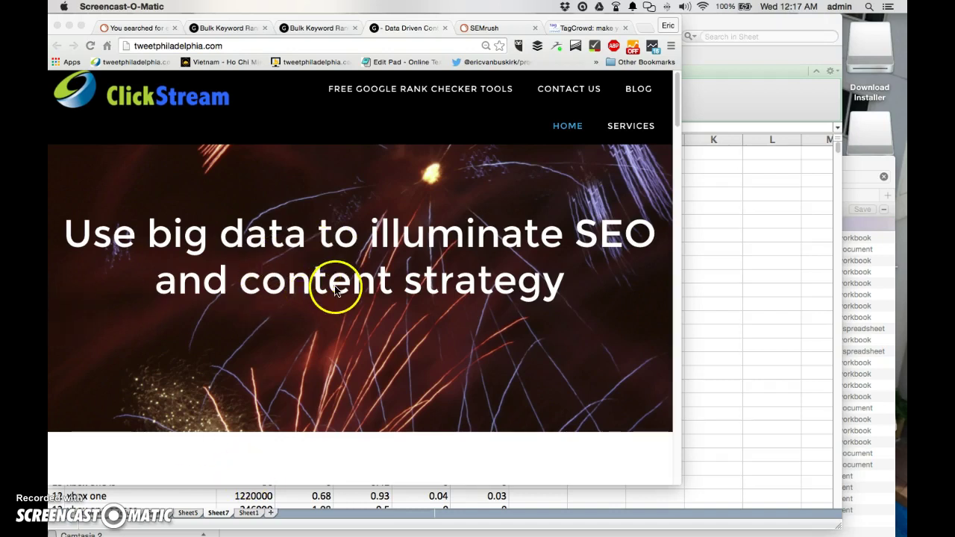
Load the empty ClickStream bulk keyword search form and focus its phrase box.
click(314, 30)
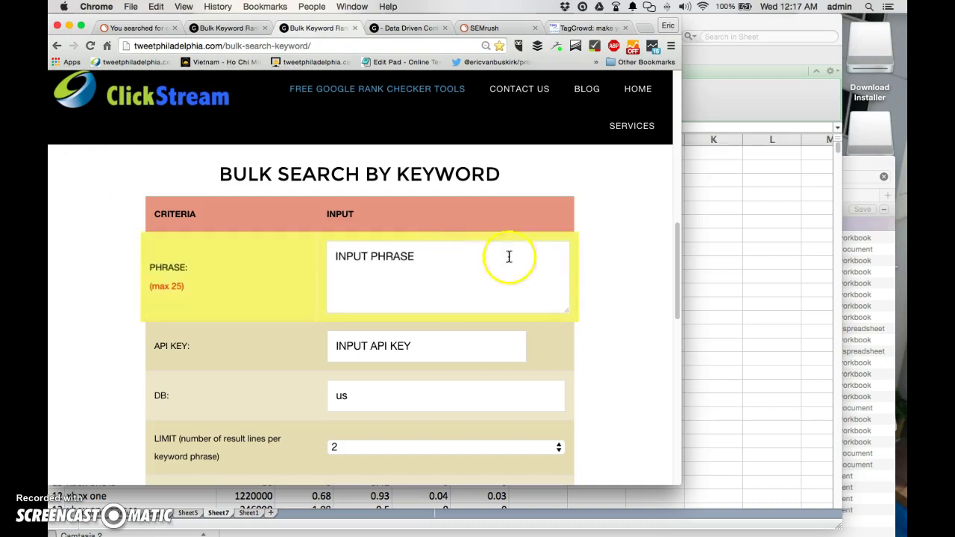
click(431, 299)
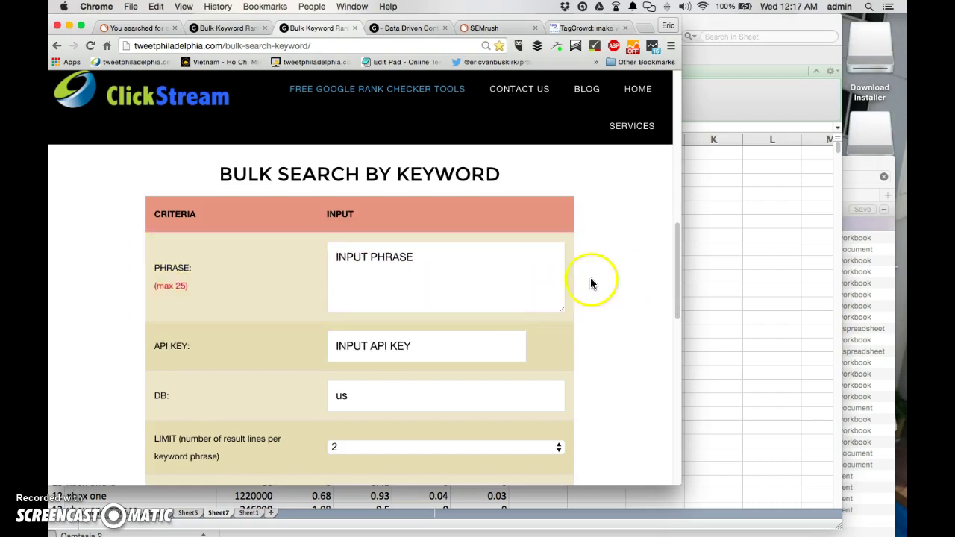
Switch from SEMrush's organic research page to the SEMrush blog search results.
click(471, 27)
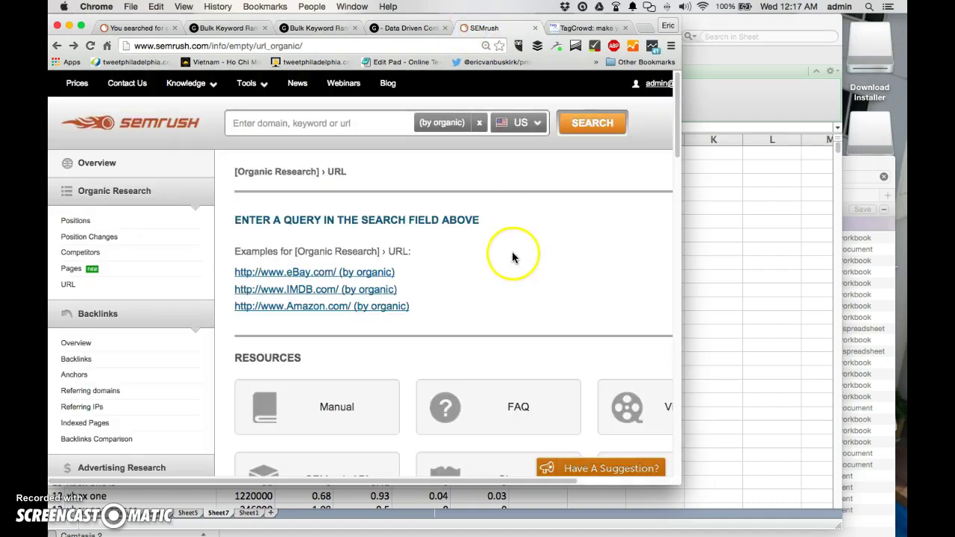
click(130, 27)
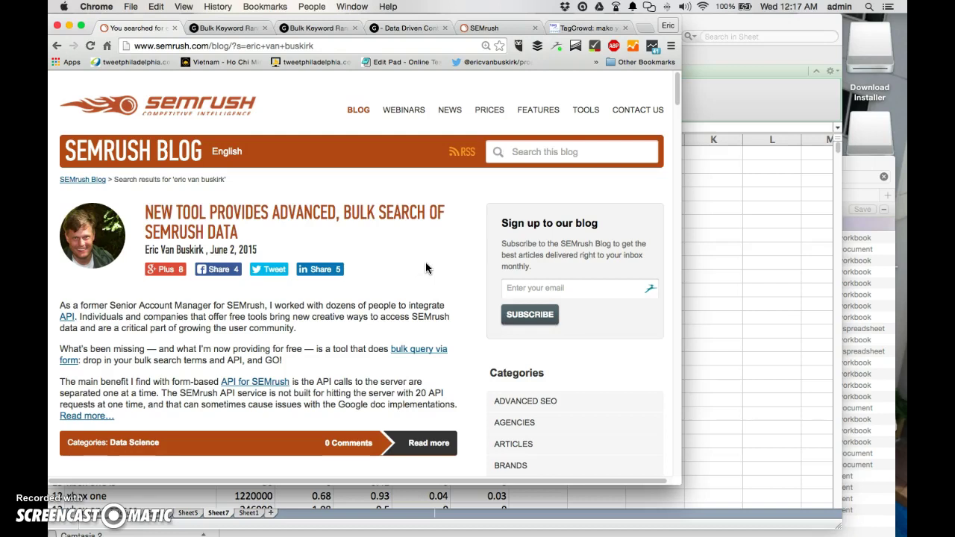
scroll(425, 262, down, 2)
scroll(425, 261, down, 2)
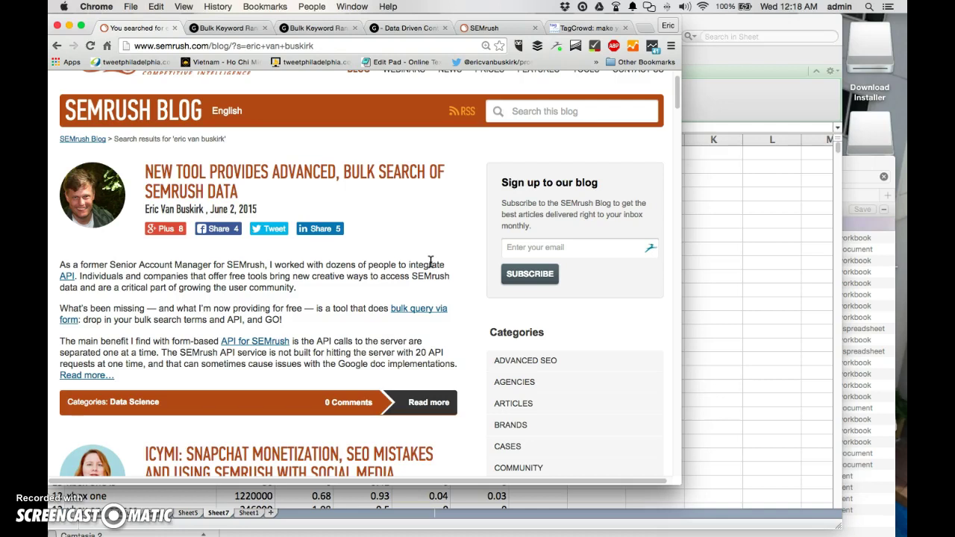
Browse further SEMrush blog results, including 'Keywords Are Not Dead'.
click(416, 230)
click(421, 230)
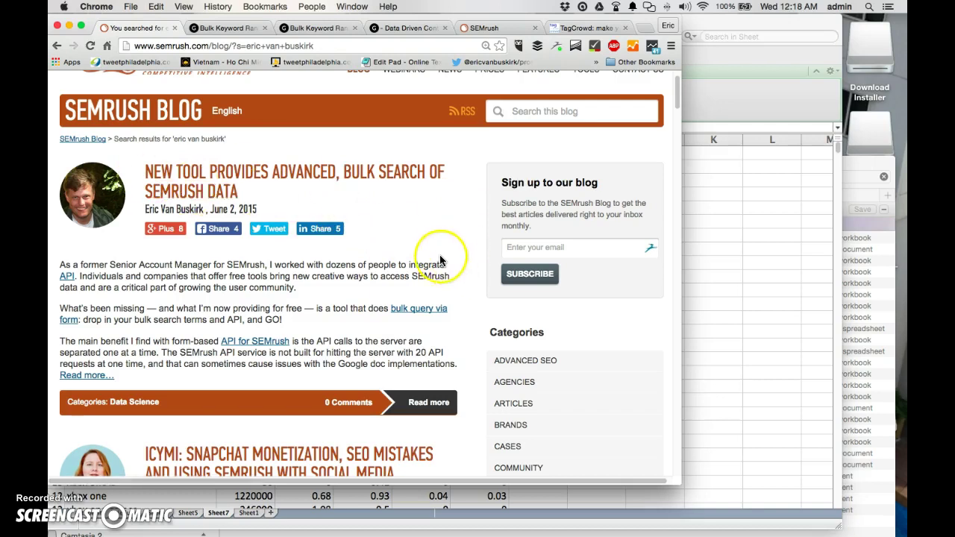
scroll(473, 240, down, 8)
scroll(473, 240, down, 8)
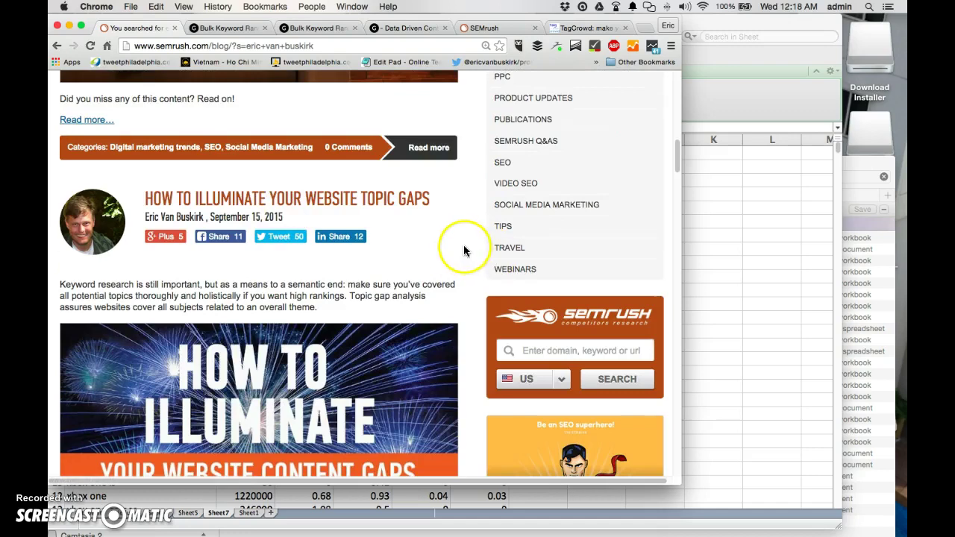
scroll(463, 239, down, 2)
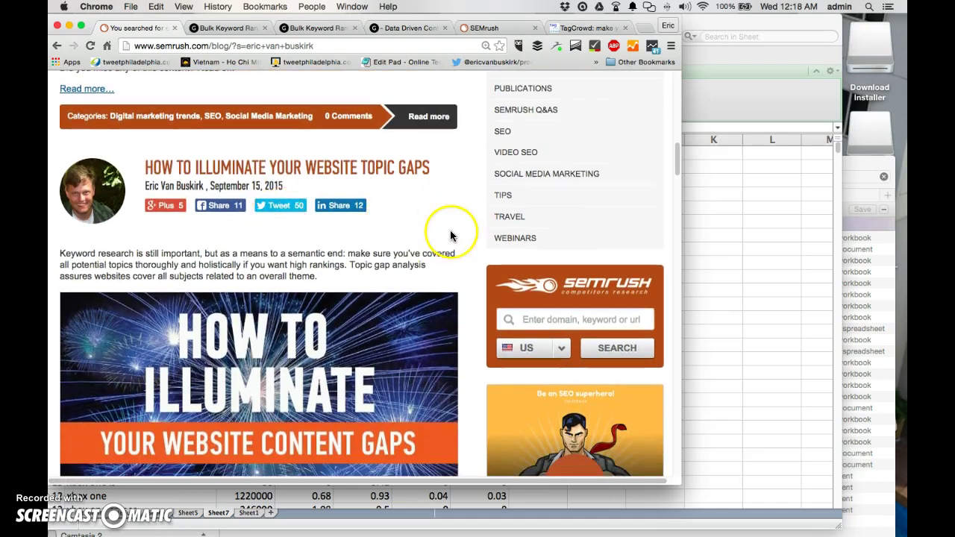
scroll(360, 258, down, 8)
scroll(360, 259, down, 8)
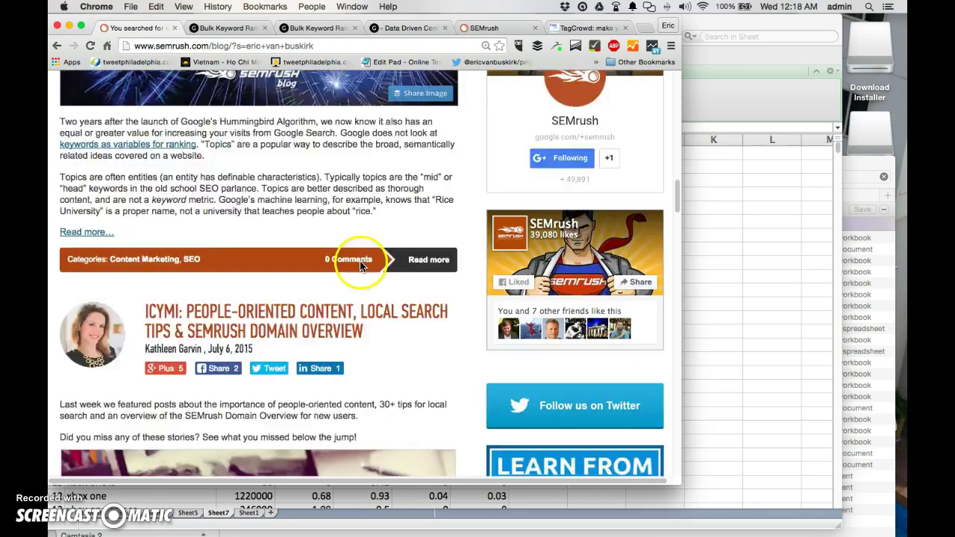
scroll(360, 261, down, 5)
scroll(362, 265, down, 8)
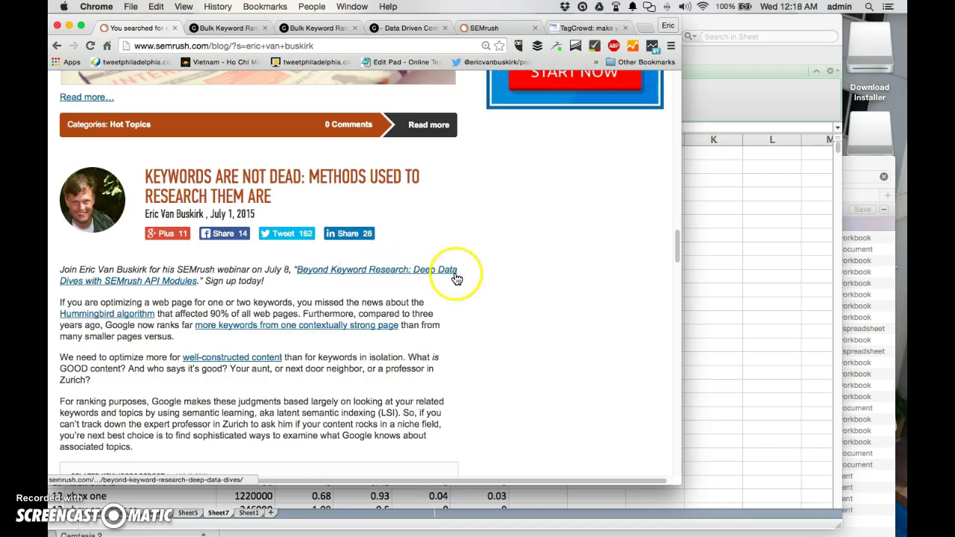
scroll(543, 272, down, 5)
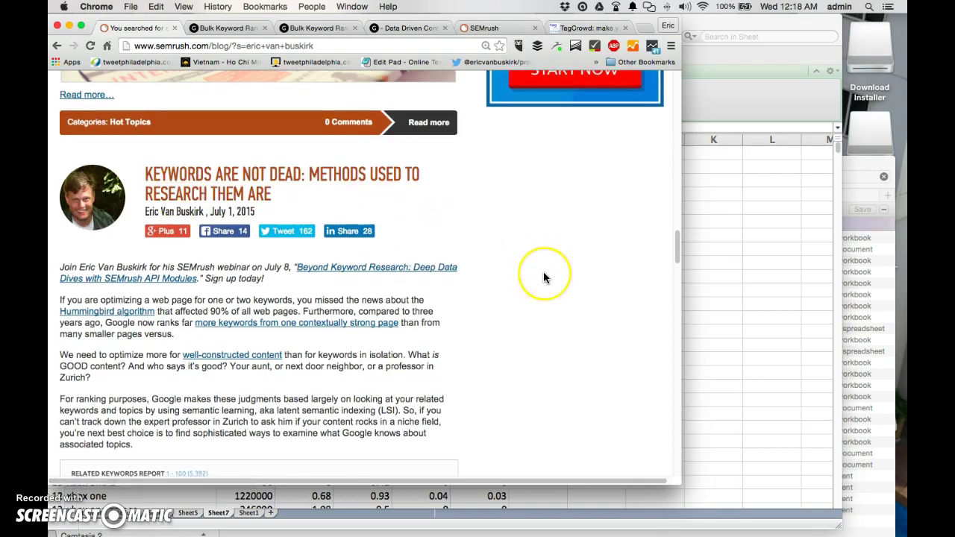
scroll(543, 272, down, 2)
scroll(543, 272, up, 8)
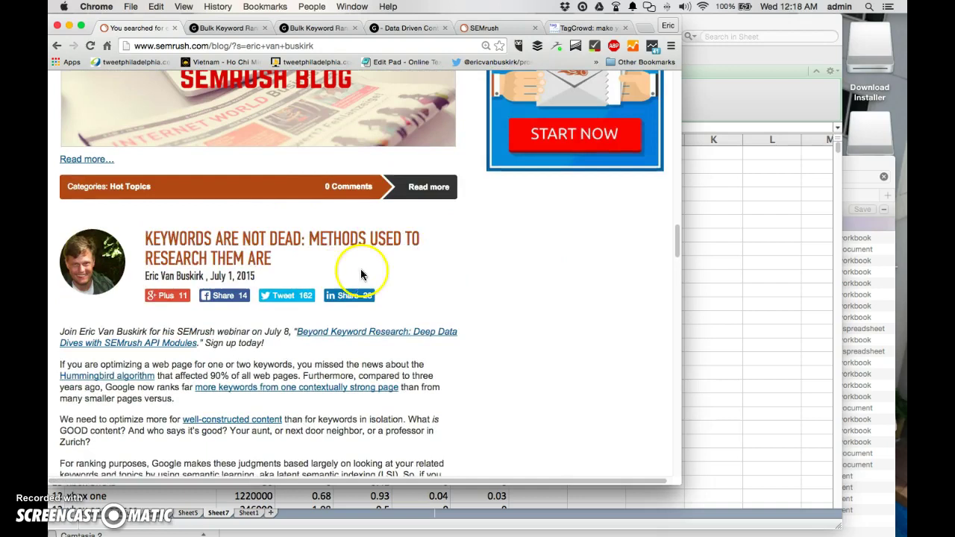
scroll(592, 318, down, 2)
scroll(591, 318, down, 10)
scroll(592, 317, up, 8)
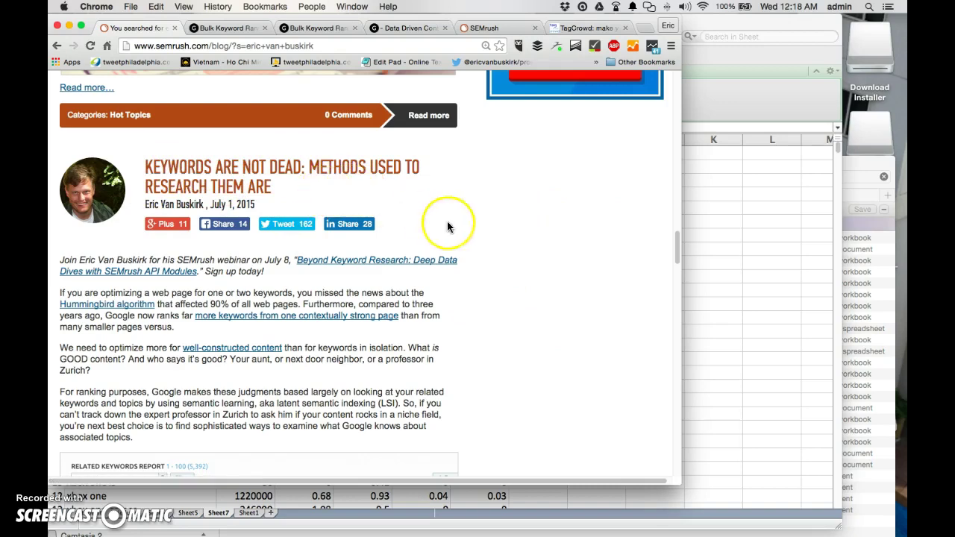
scroll(539, 239, down, 5)
scroll(541, 236, down, 3)
scroll(541, 235, down, 5)
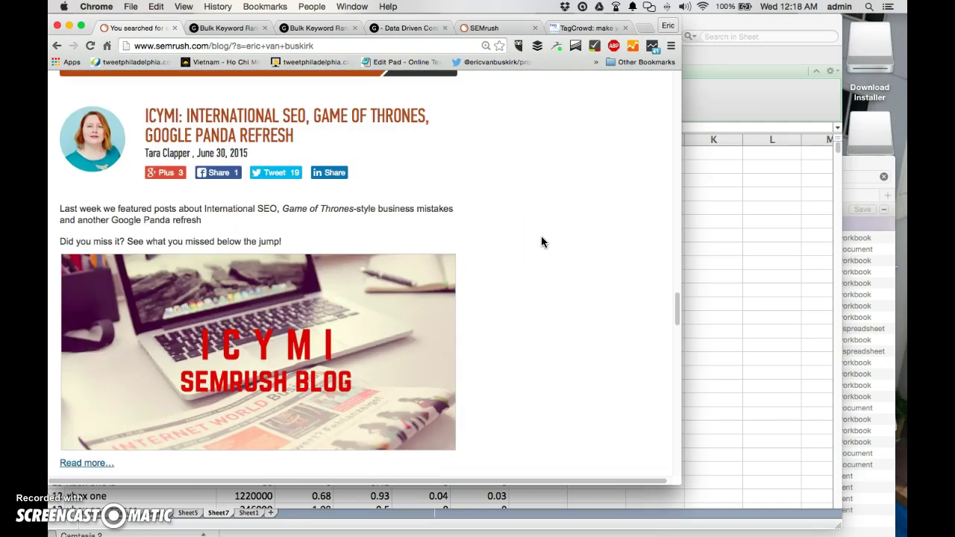
scroll(541, 236, down, 4)
scroll(541, 235, down, 8)
scroll(540, 236, up, 8)
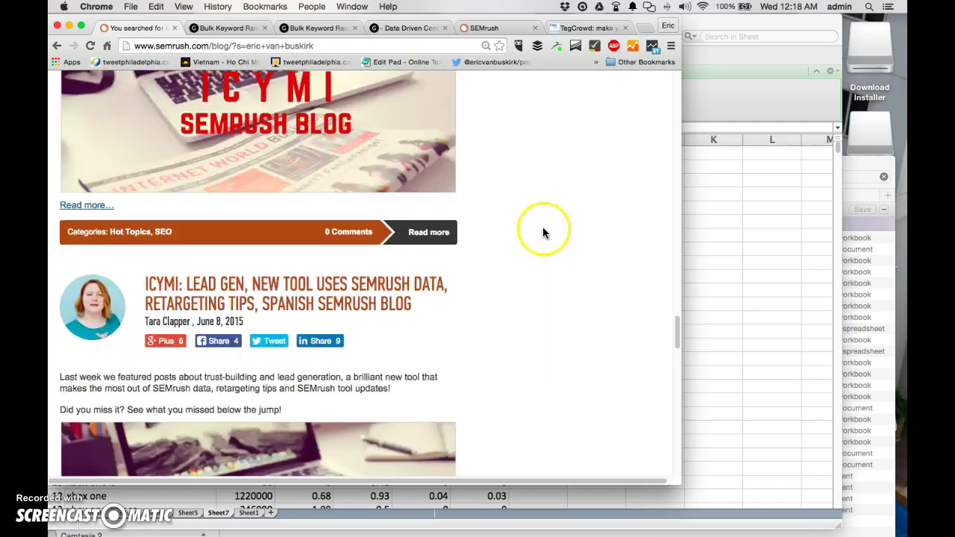
scroll(543, 227, up, 8)
scroll(542, 227, up, 6)
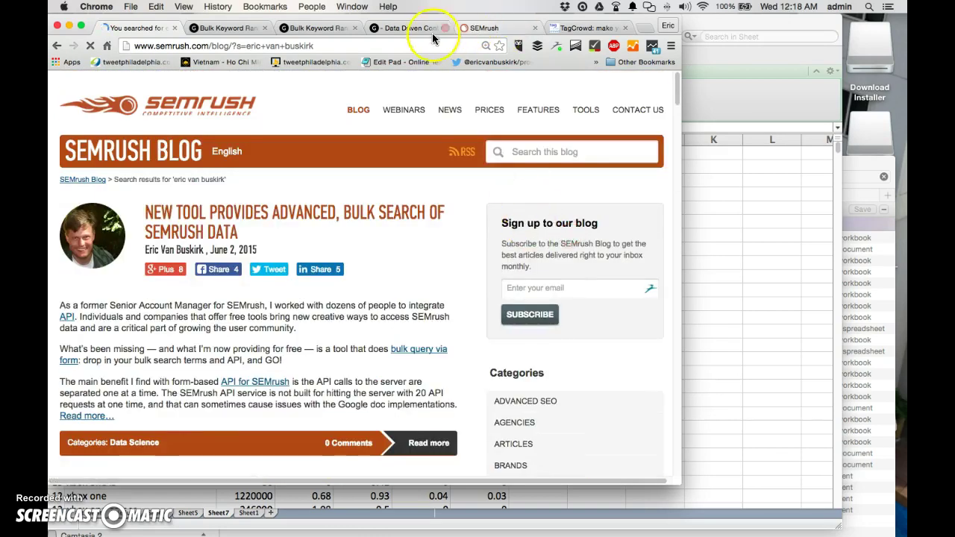
click(224, 27)
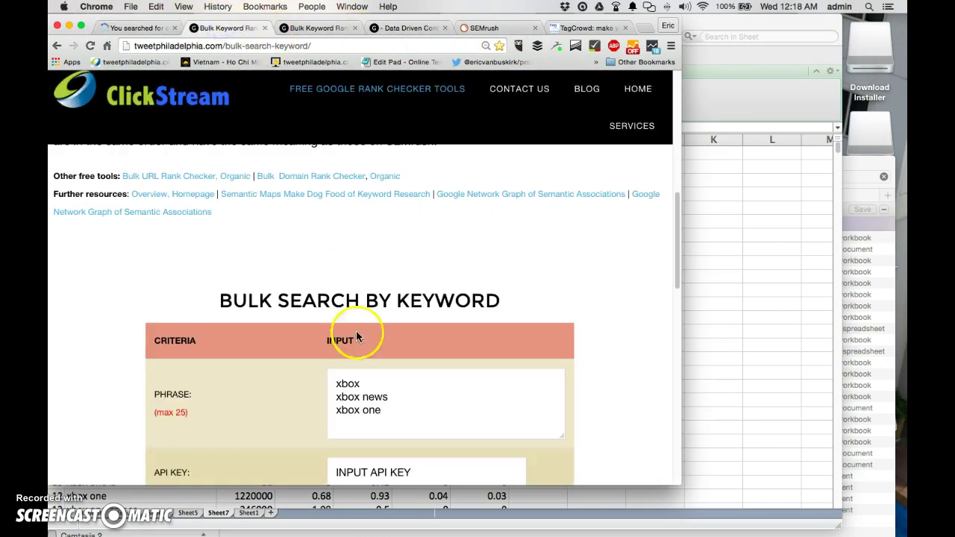
click(482, 402)
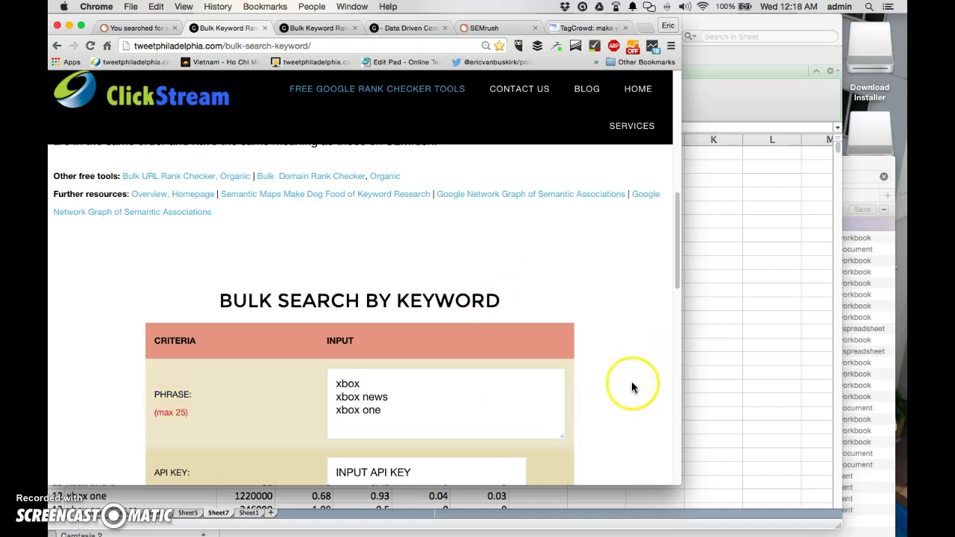
scroll(622, 363, down, 1)
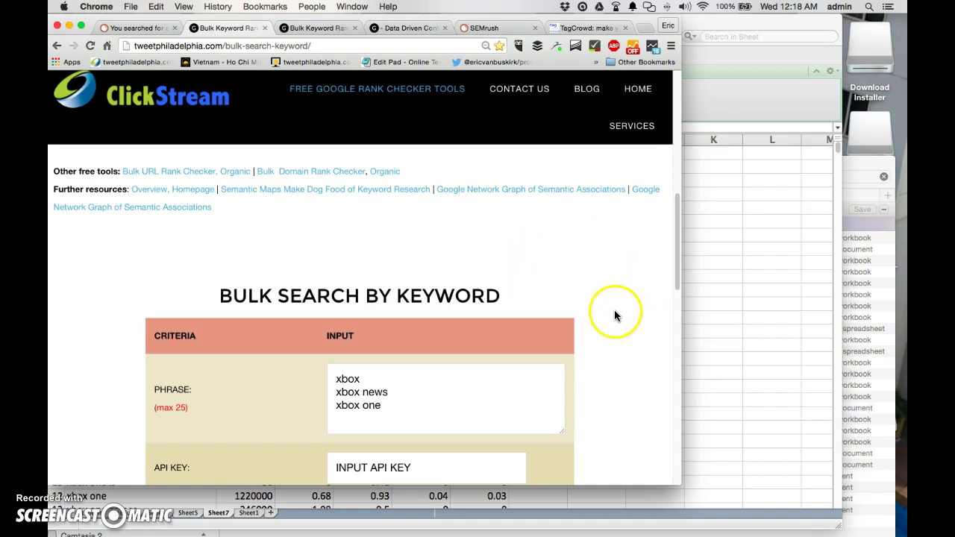
scroll(615, 309, down, 3)
click(476, 292)
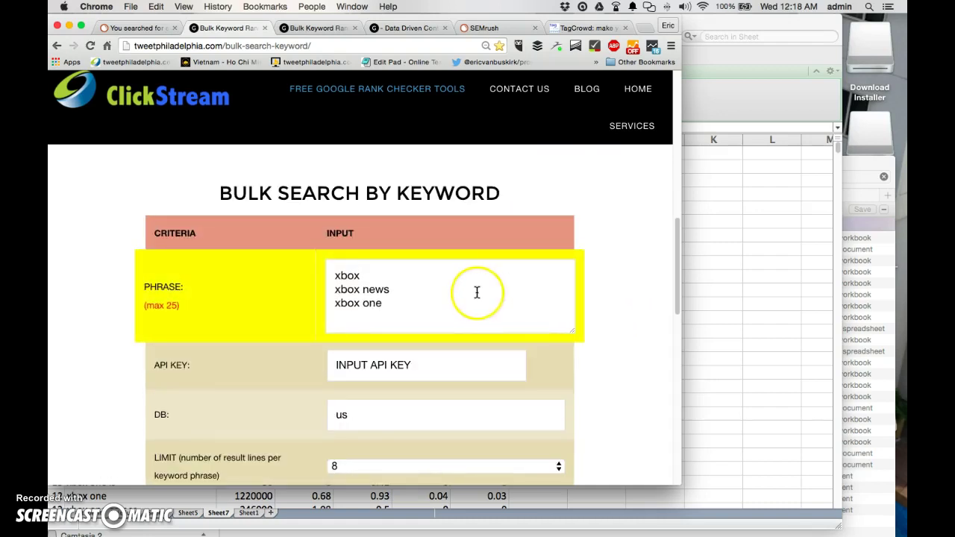
click(633, 284)
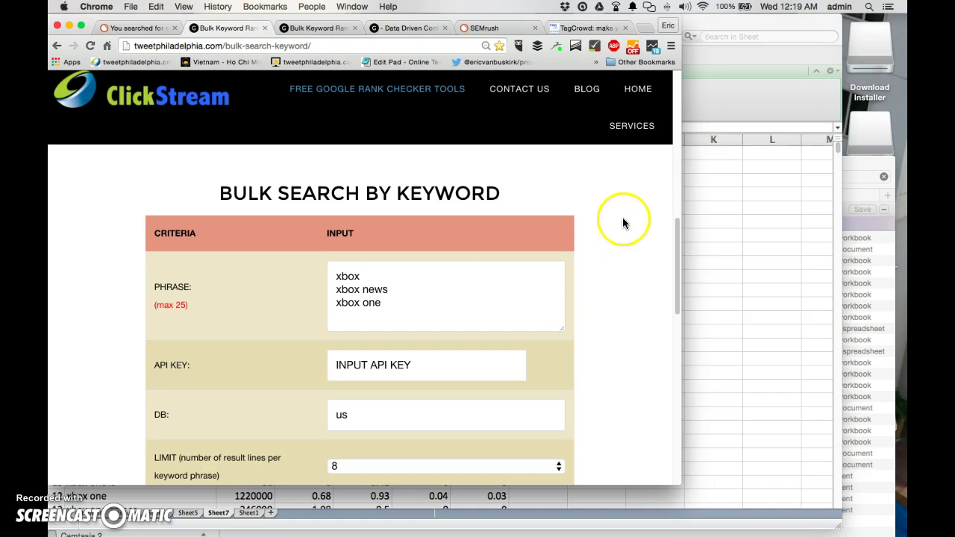
double_click(347, 276)
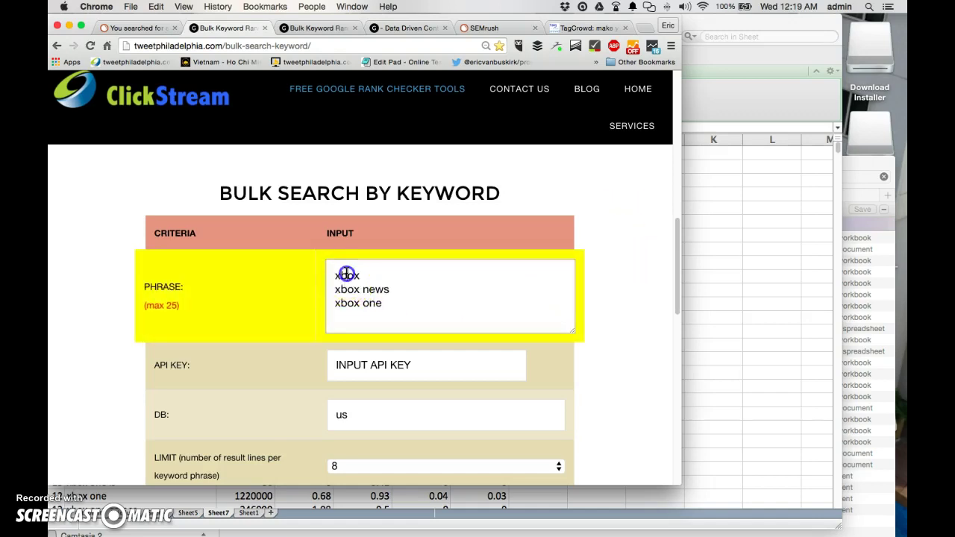
click(633, 319)
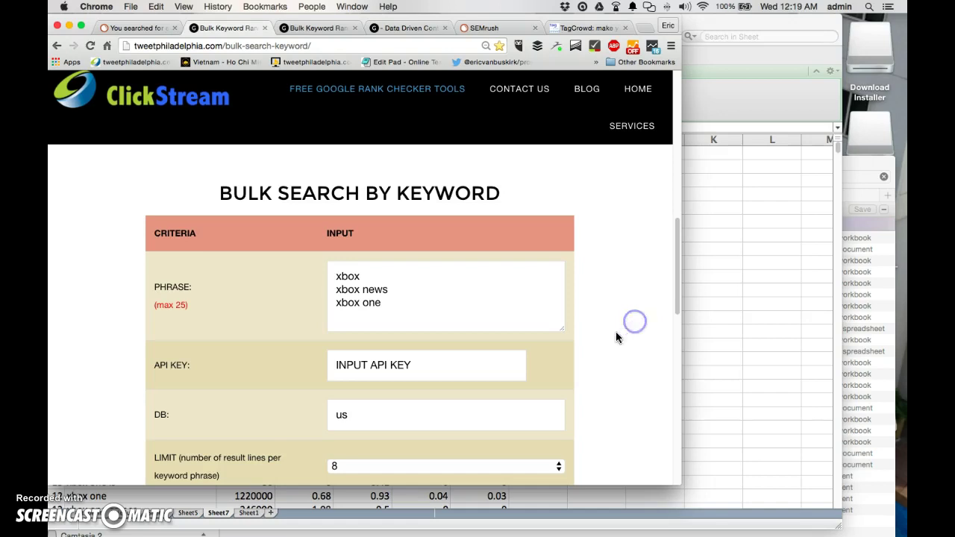
click(349, 289)
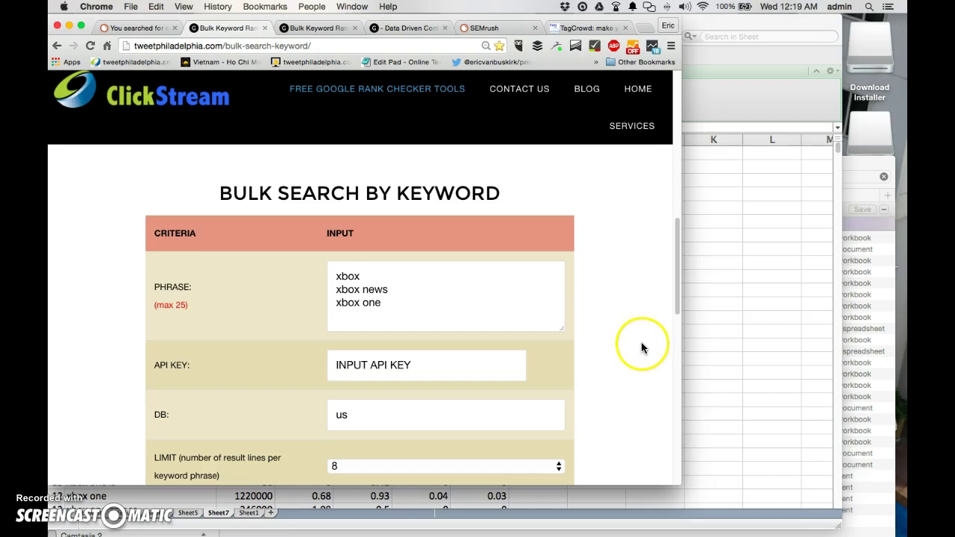
click(435, 309)
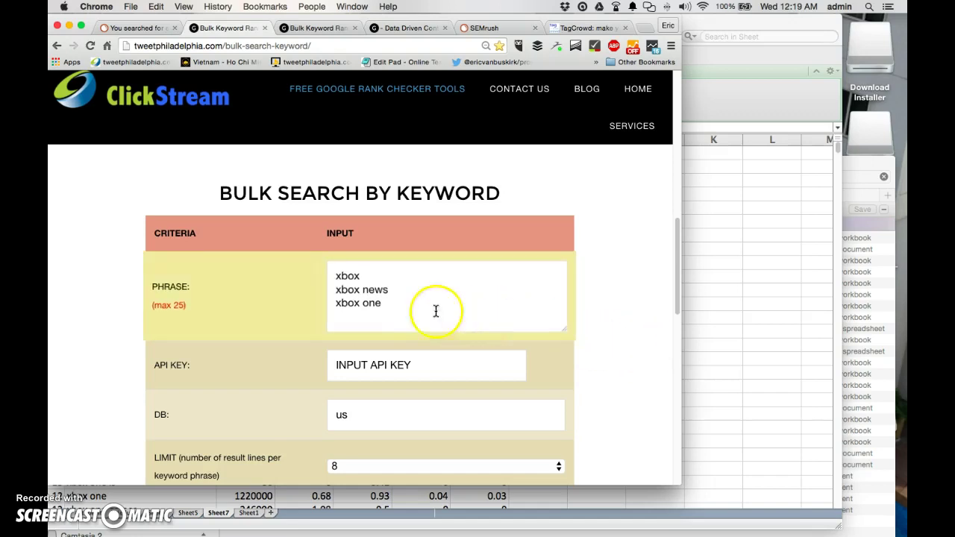
mouse_move(395, 307)
mouse_down()
mouse_move(310, 282)
mouse_move(298, 265)
mouse_up()
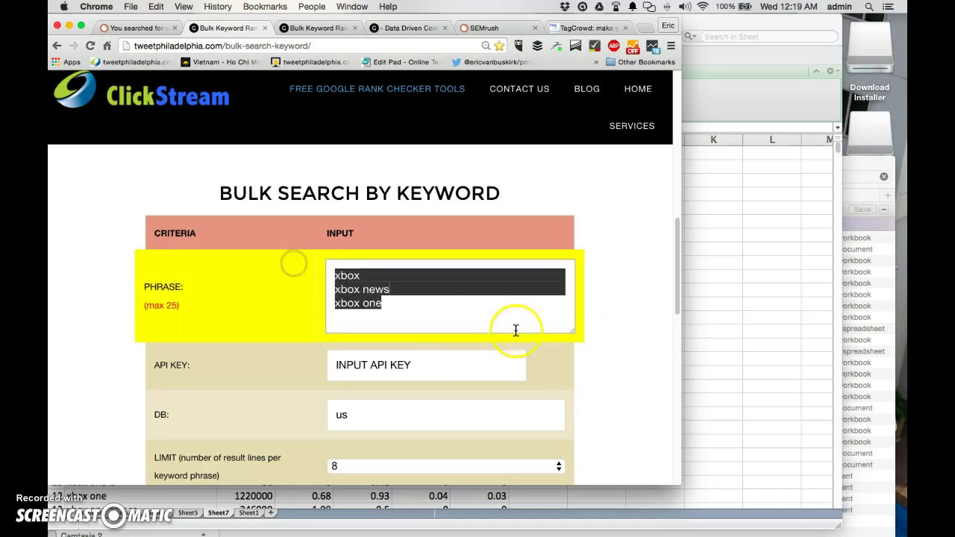
click(643, 340)
click(448, 309)
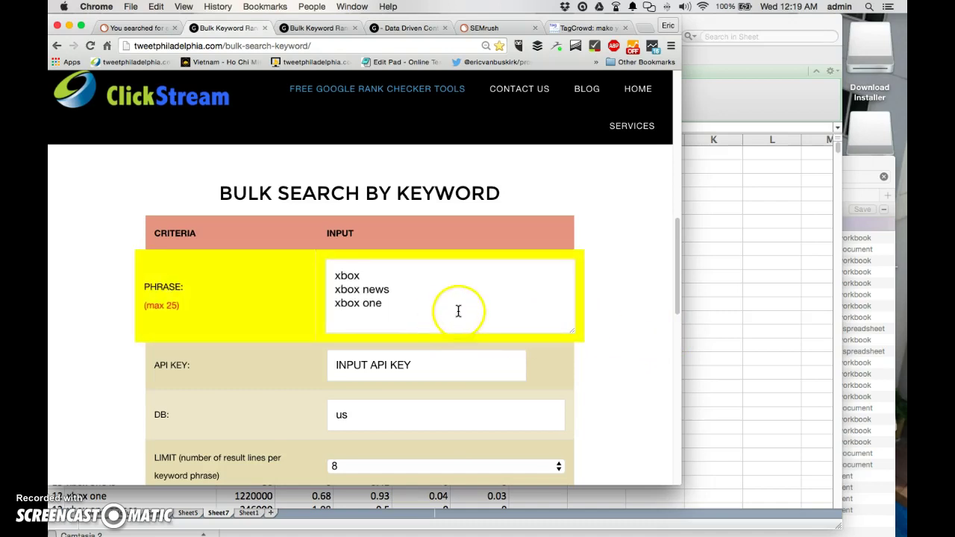
click(654, 227)
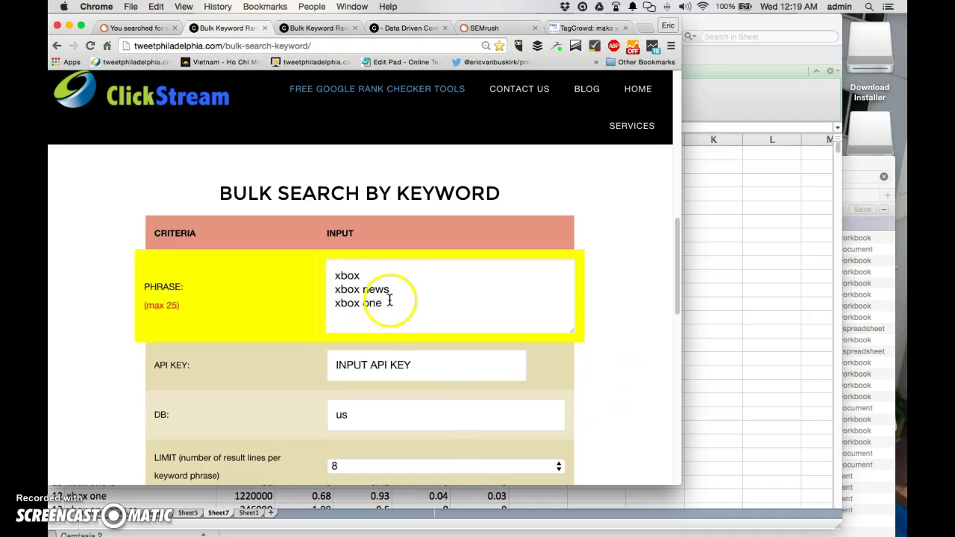
drag(394, 302, 298, 261)
click(587, 342)
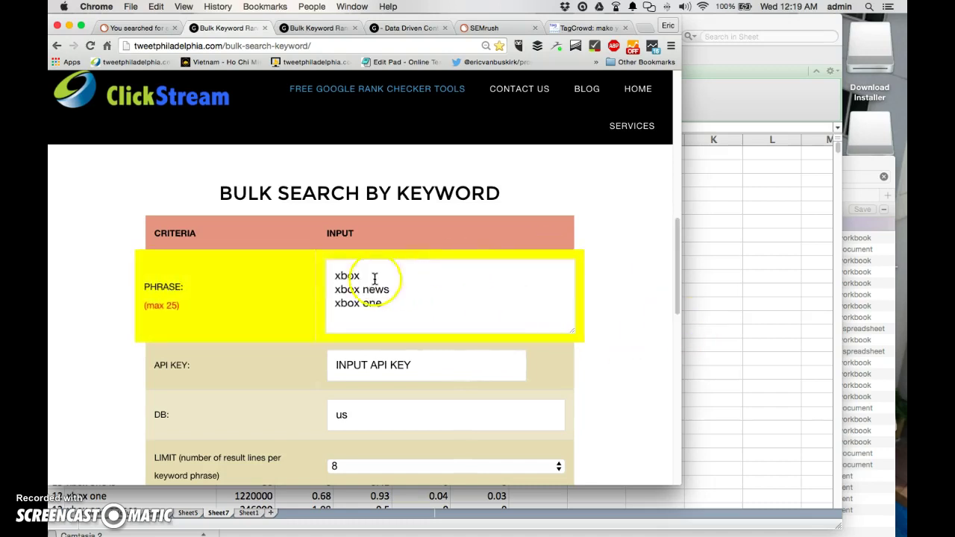
drag(335, 290, 388, 289)
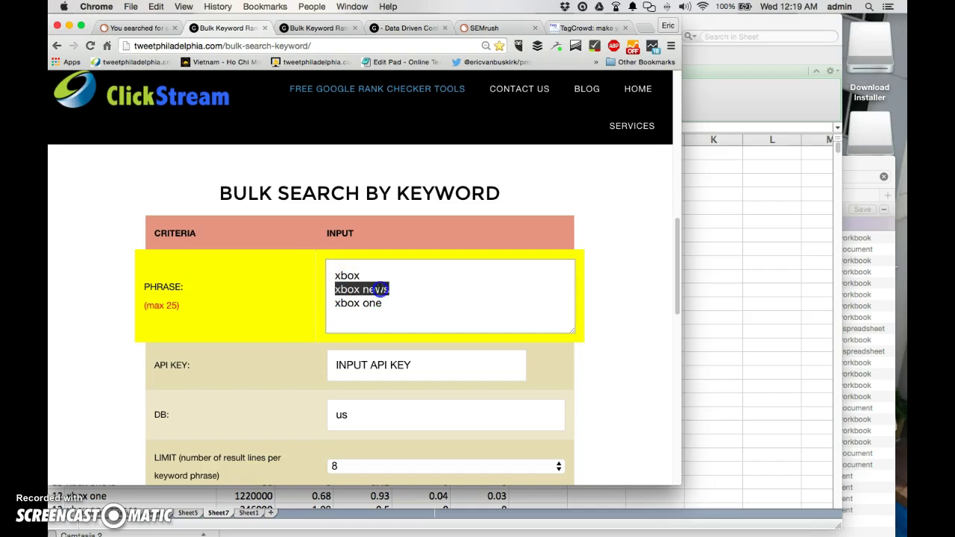
click(602, 337)
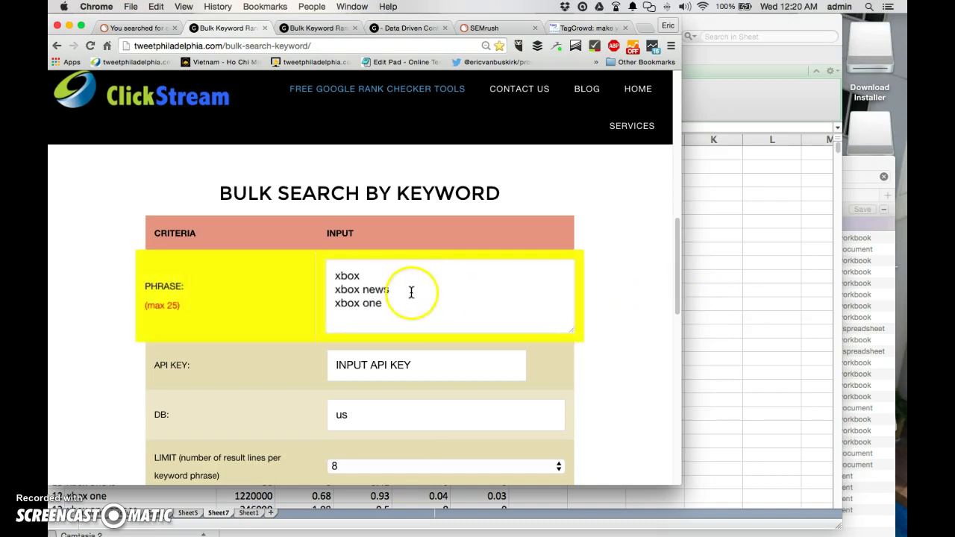
drag(389, 290, 287, 296)
click(615, 319)
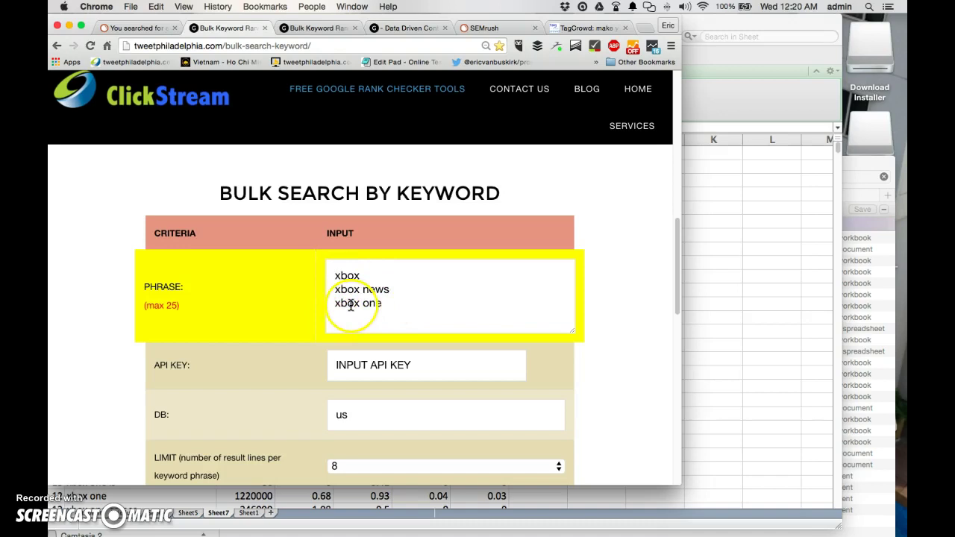
click(389, 303)
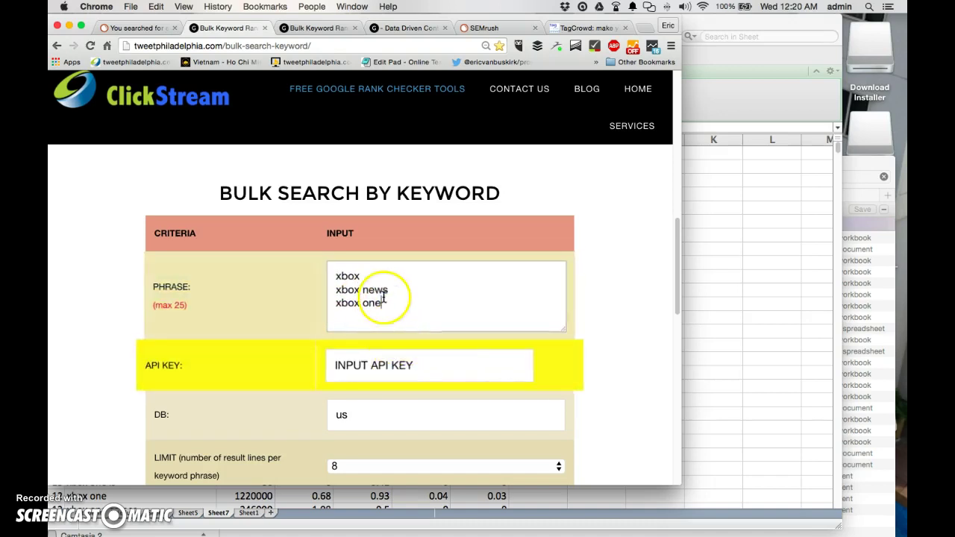
drag(391, 302, 286, 299)
click(369, 303)
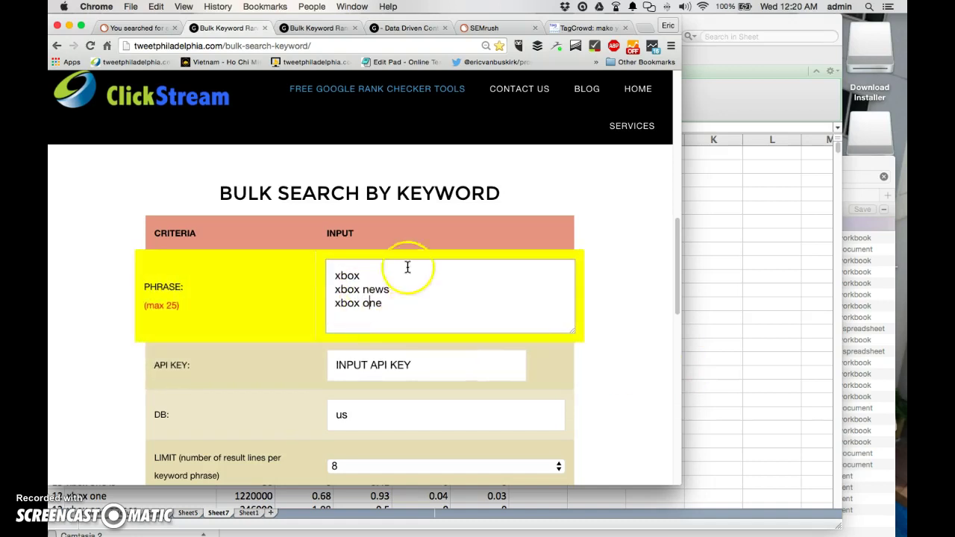
scroll(630, 386, down, 2)
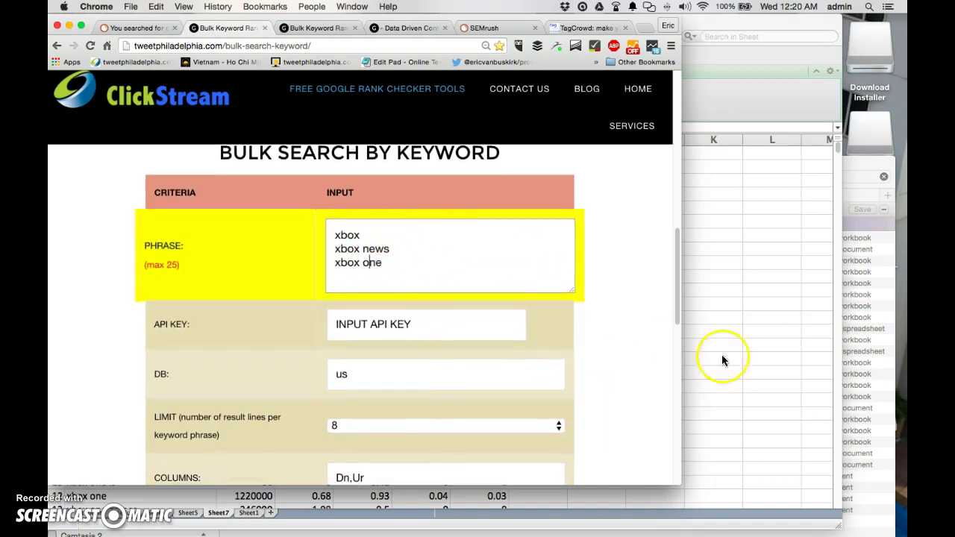
click(608, 373)
scroll(621, 377, down, 2)
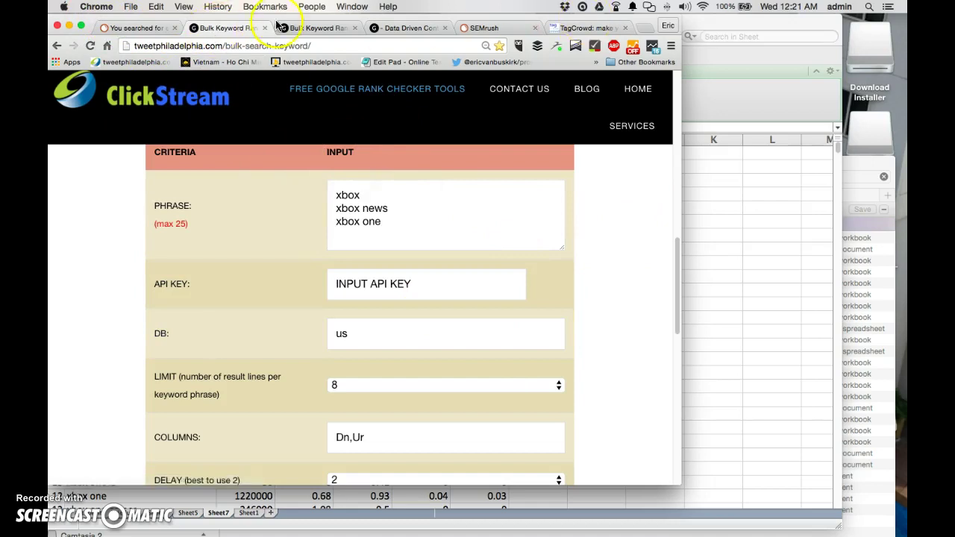
click(302, 29)
click(412, 29)
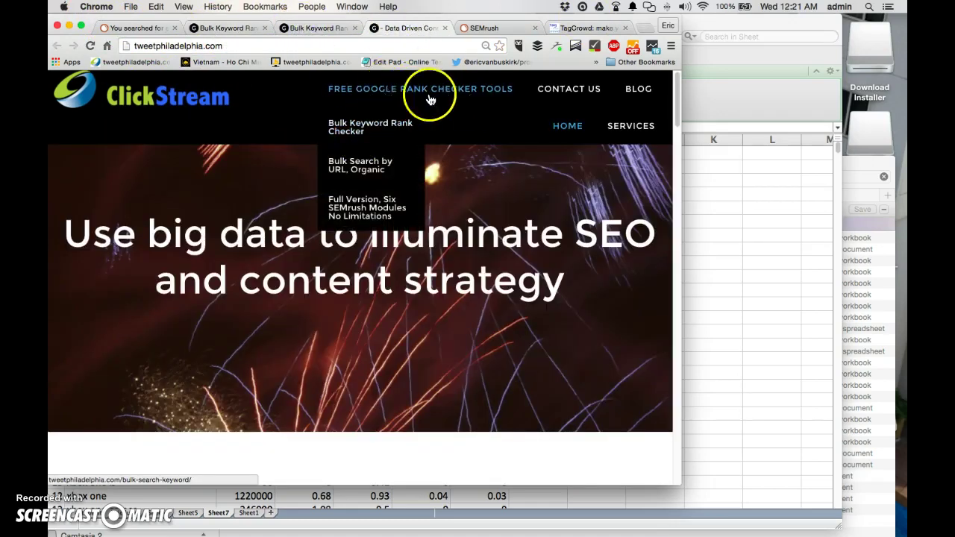
mouse_move(420, 89)
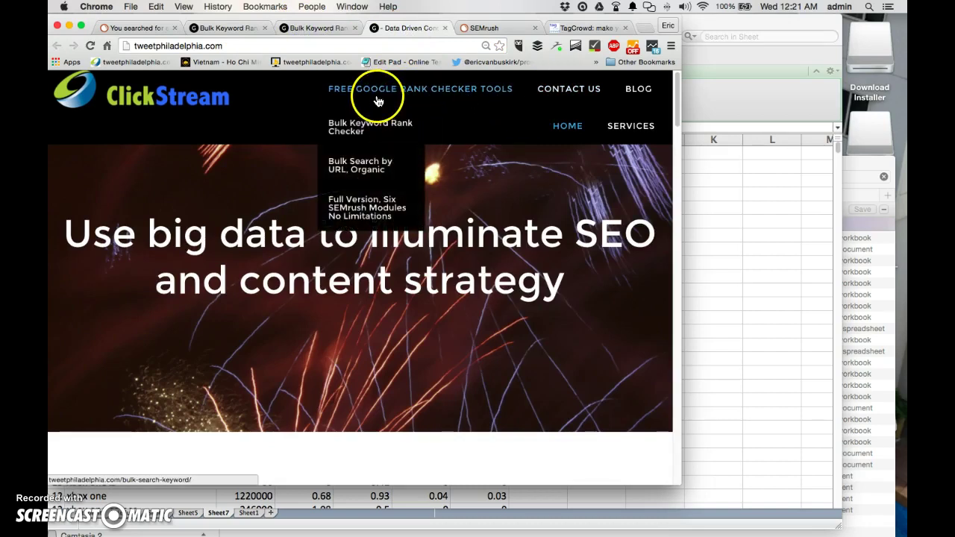
click(393, 135)
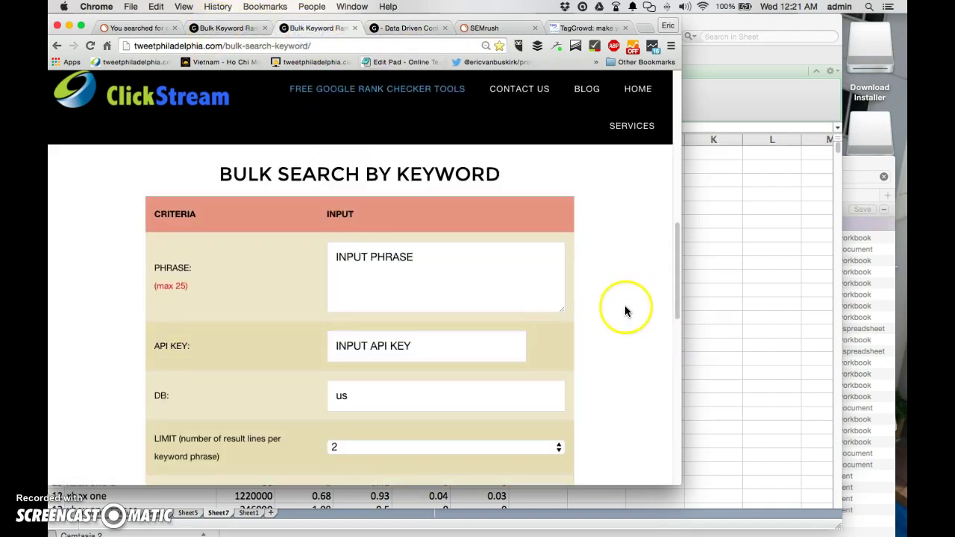
click(402, 28)
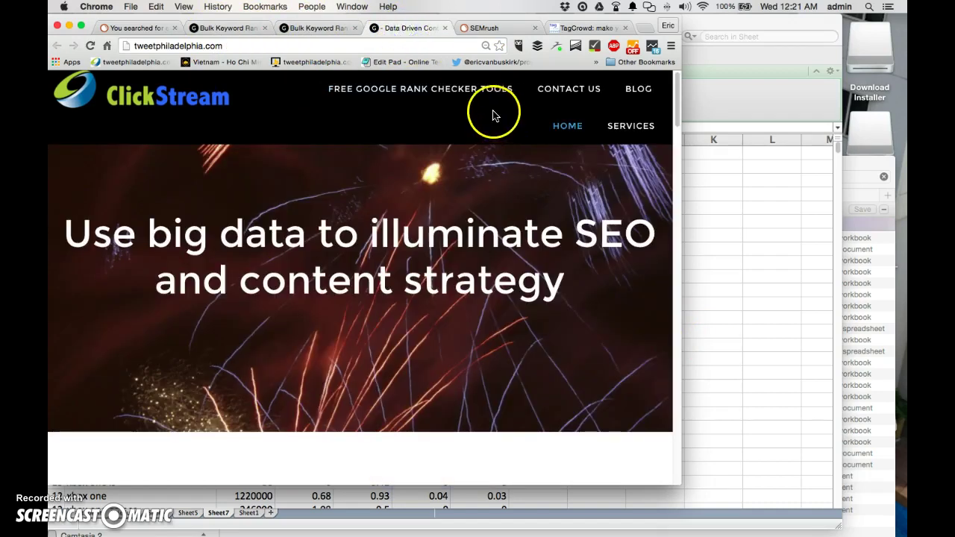
click(219, 29)
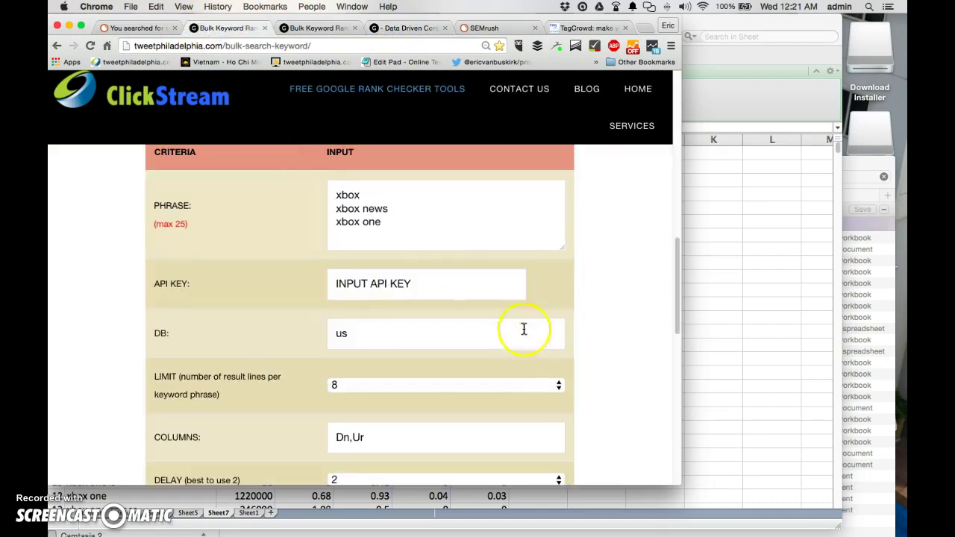
click(419, 288)
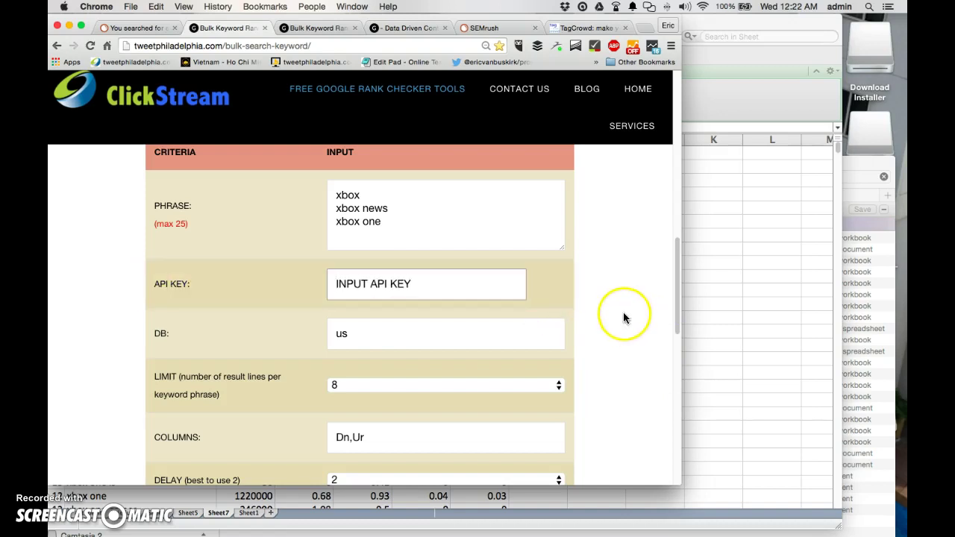
scroll(624, 315, down, 3)
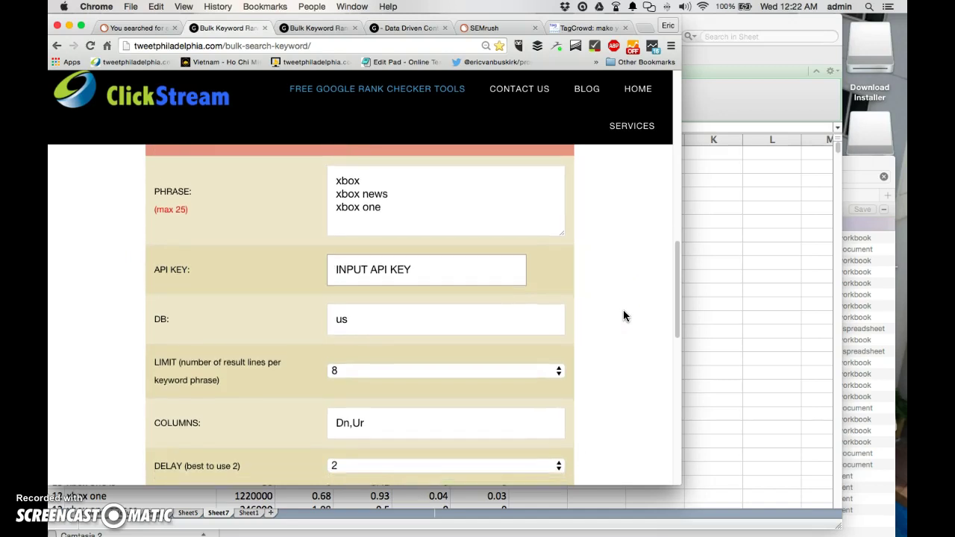
scroll(624, 316, down, 3)
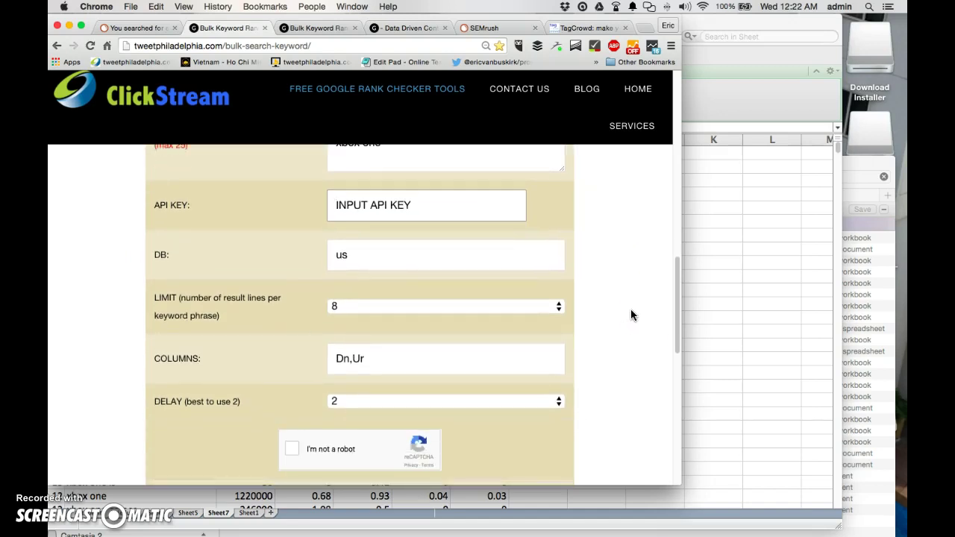
click(358, 255)
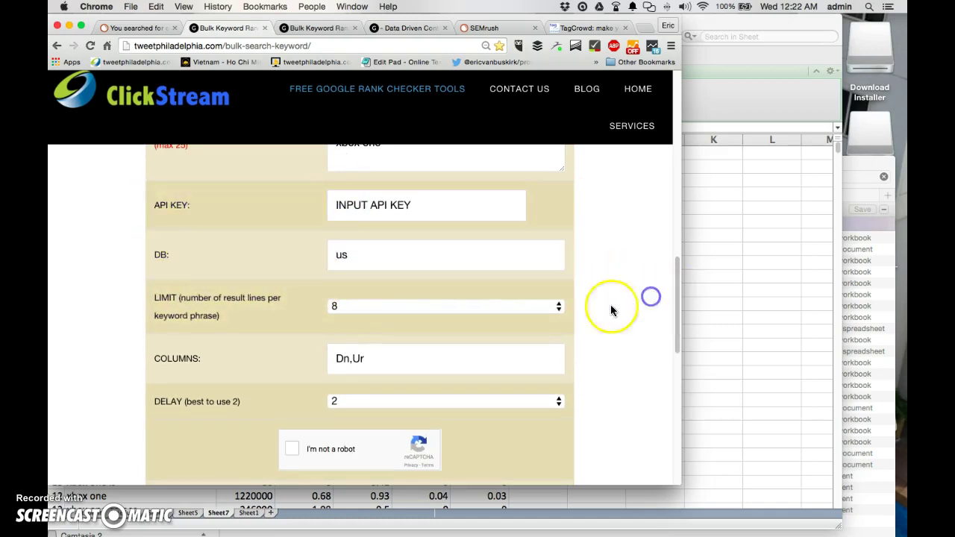
click(380, 257)
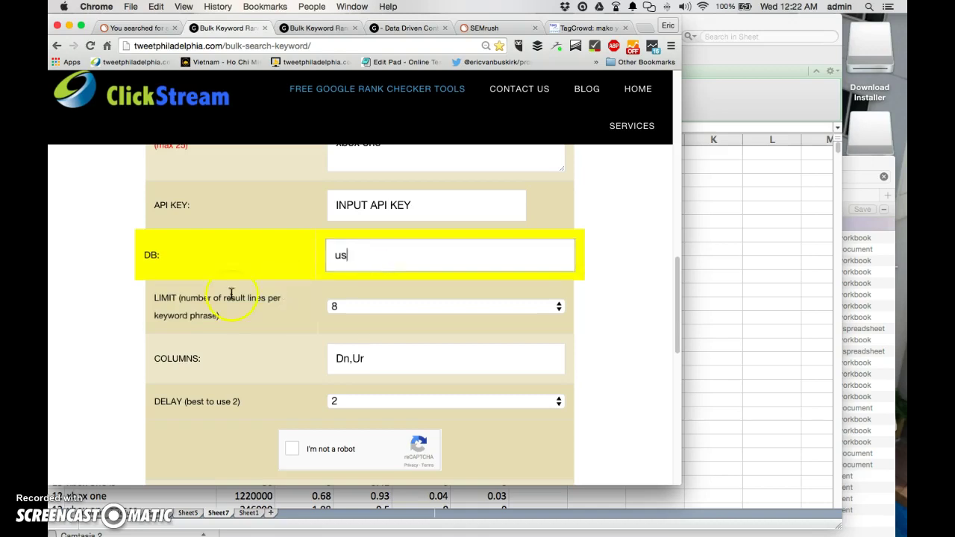
click(411, 306)
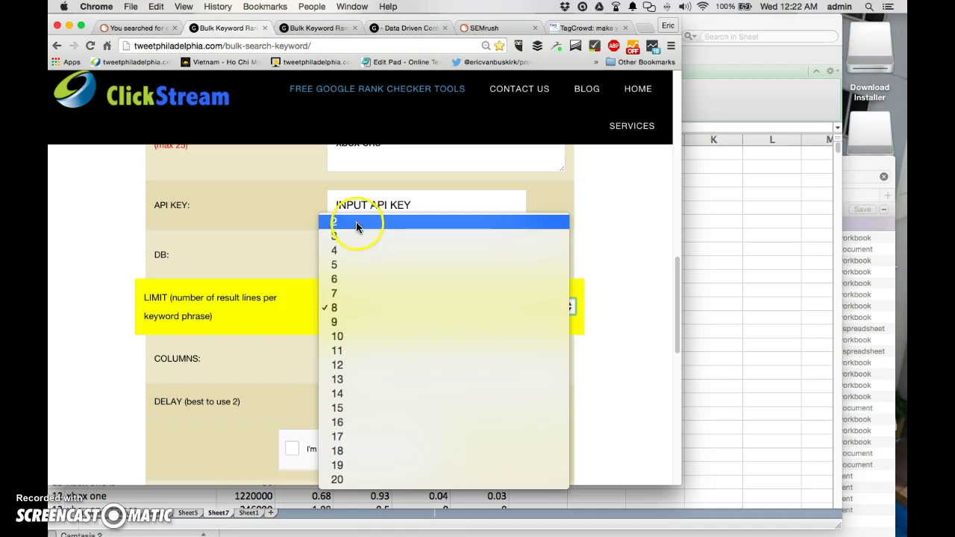
click(358, 307)
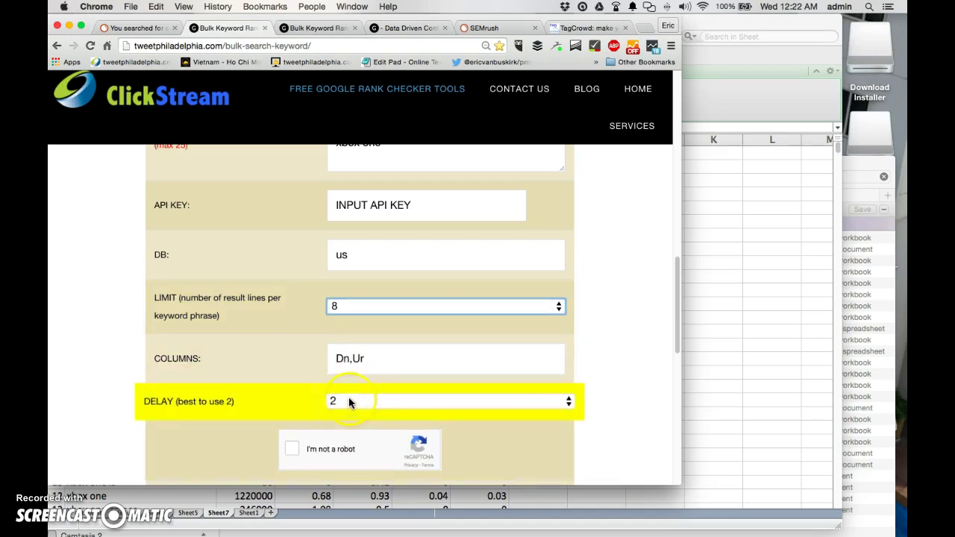
click(349, 401)
click(613, 365)
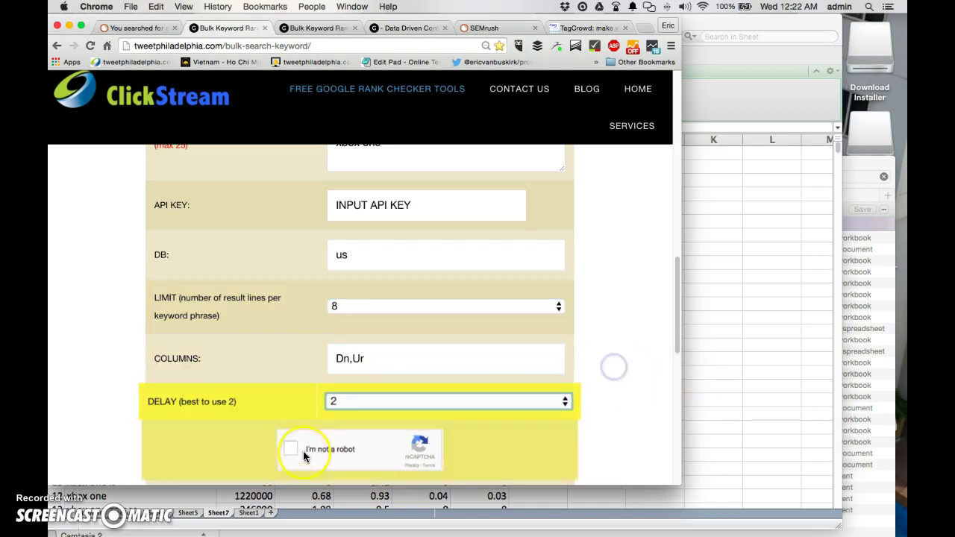
scroll(635, 422, down, 2)
scroll(635, 422, down, 3)
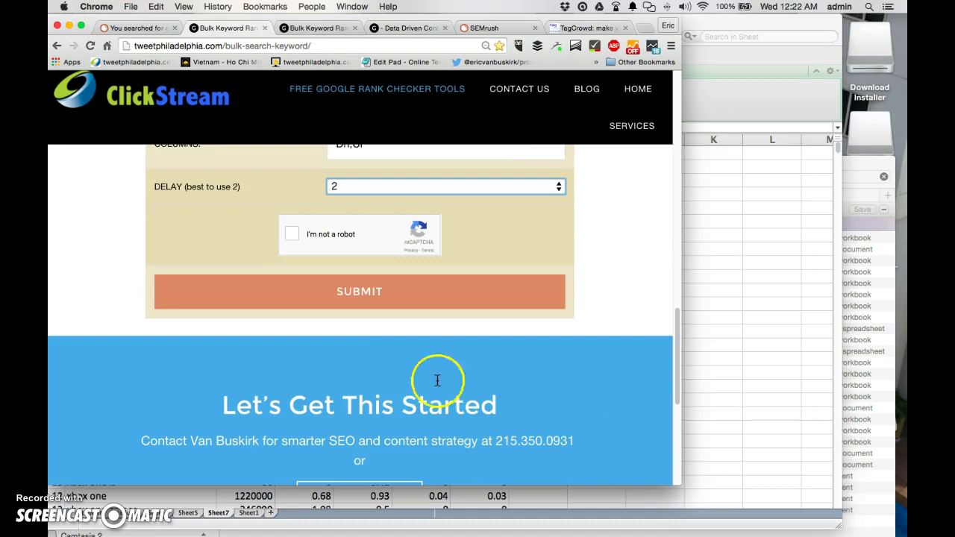
scroll(542, 343, up, 6)
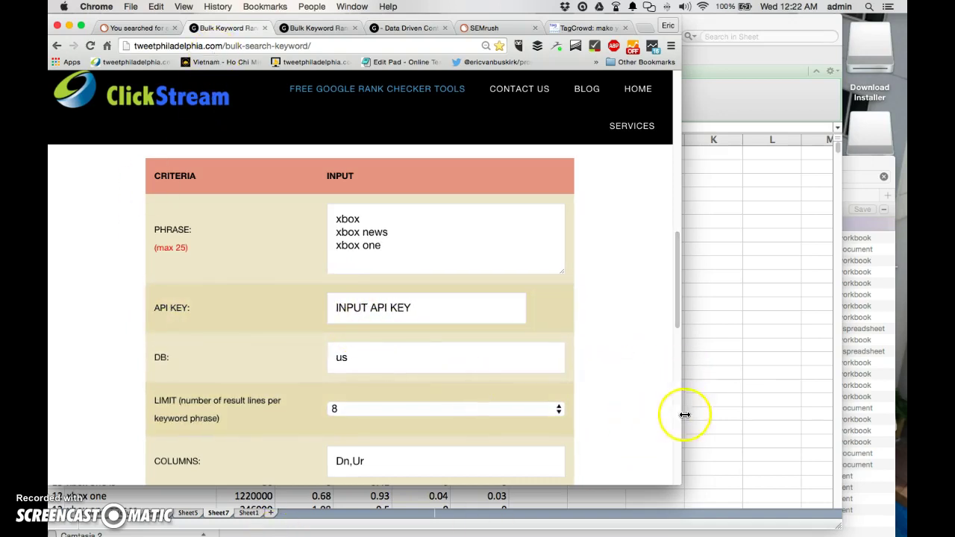
click(757, 439)
On the domains-and-URLs sheet, select the first domain rows in columns A and B.
click(95, 514)
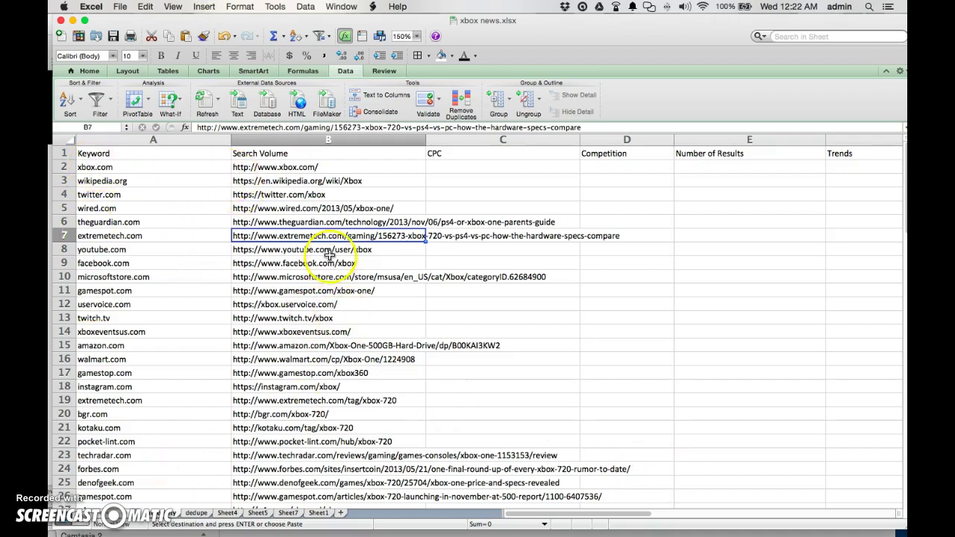
drag(95, 167, 110, 236)
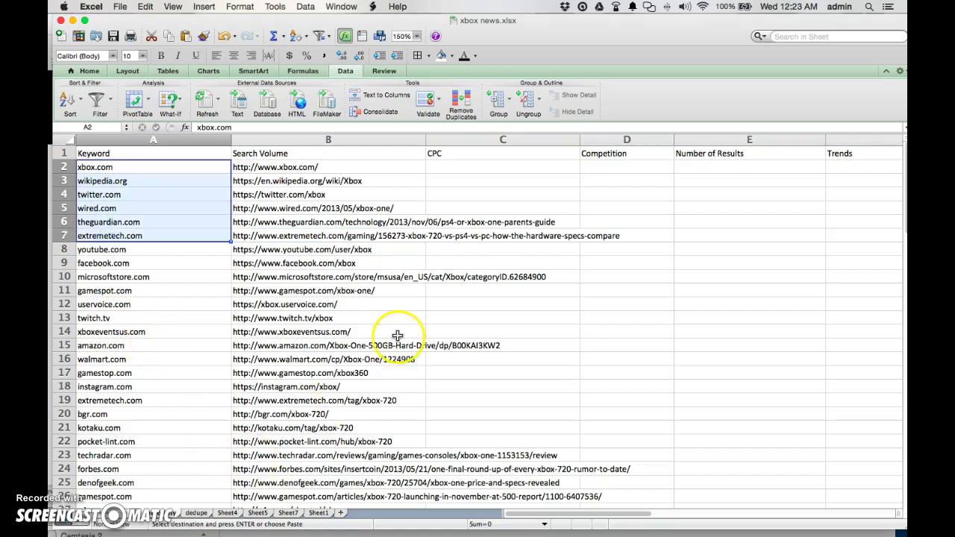
click(305, 262)
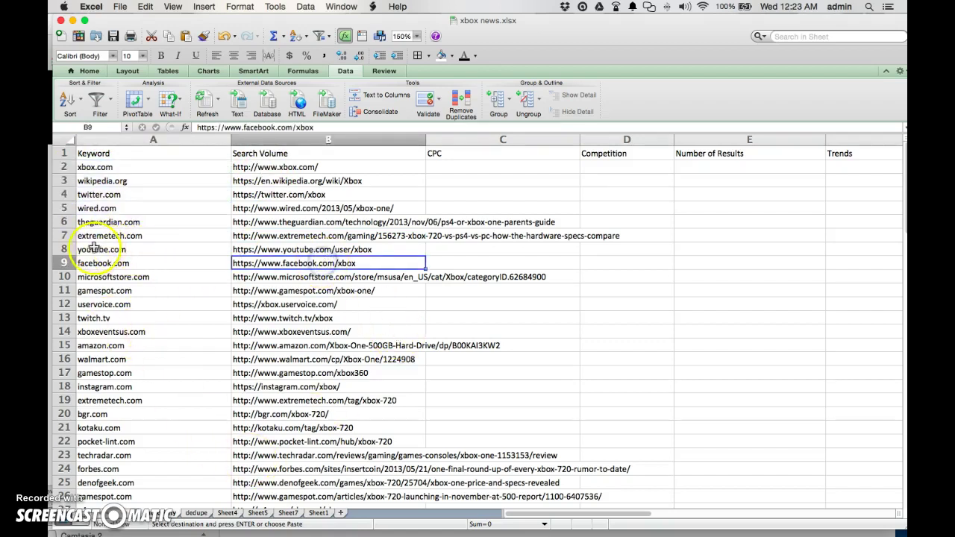
drag(101, 250, 337, 258)
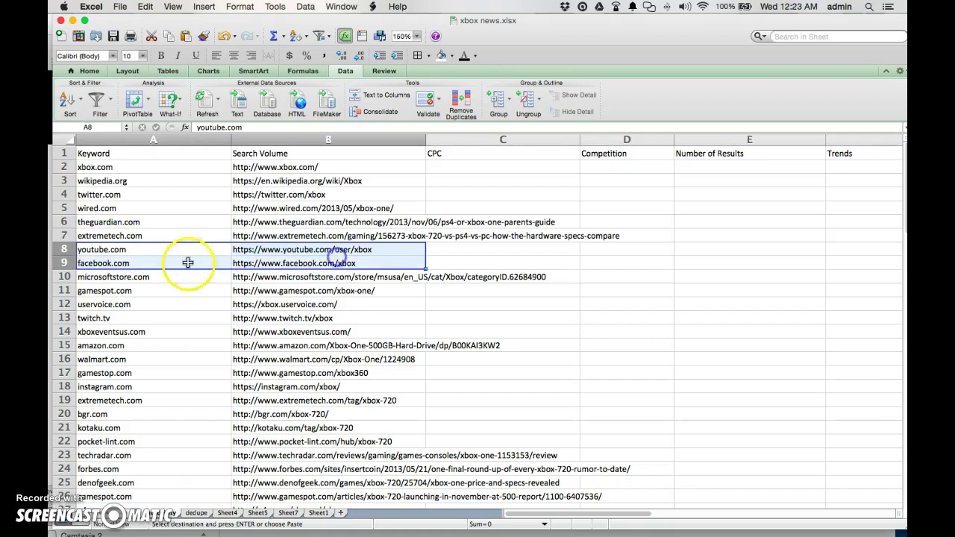
Turn on AutoFilter for the domain list, inspect the domain column's filter, then dismiss it.
click(99, 105)
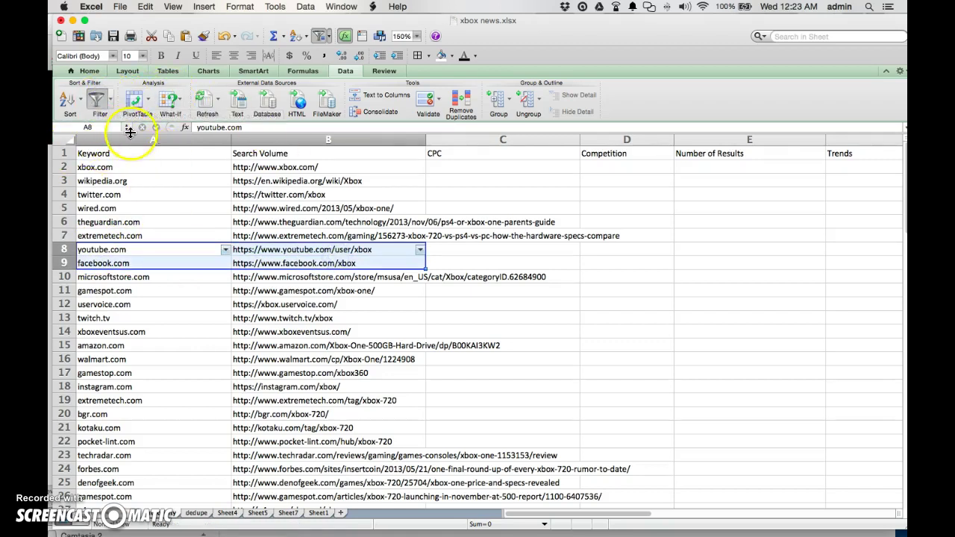
drag(163, 141, 489, 146)
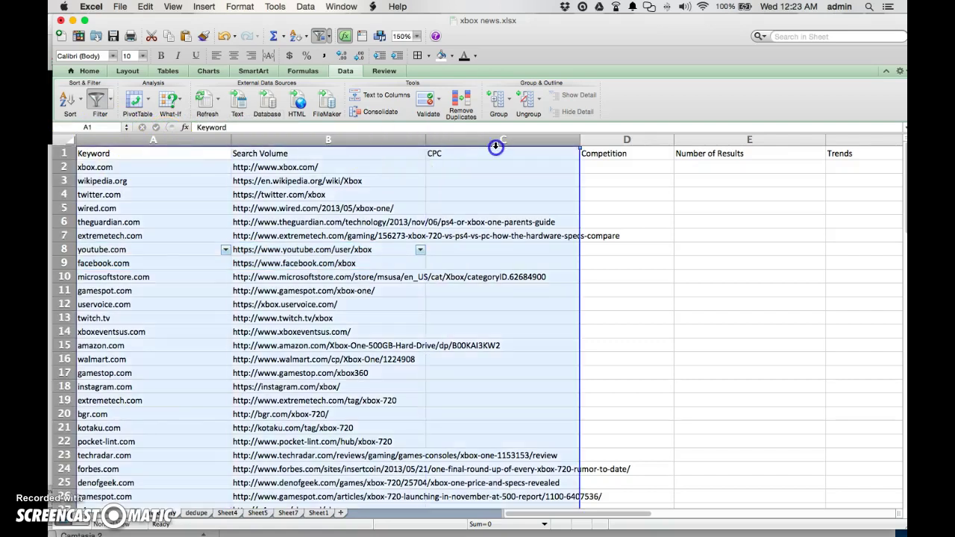
click(235, 207)
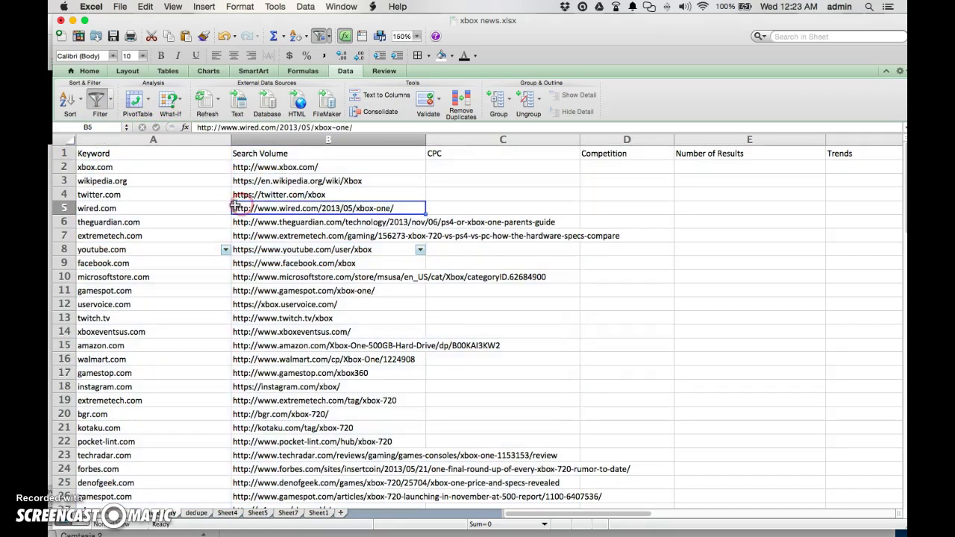
click(223, 250)
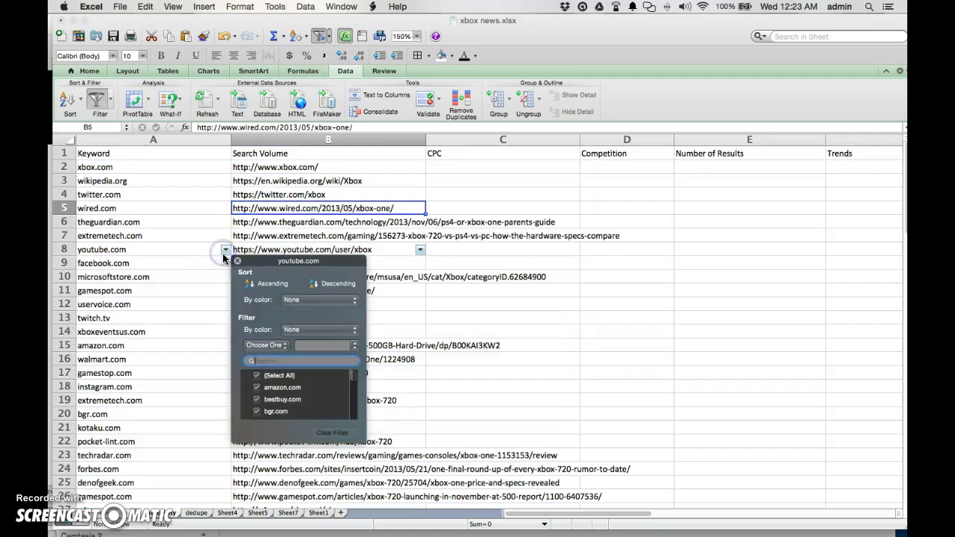
scroll(301, 403, down, 10)
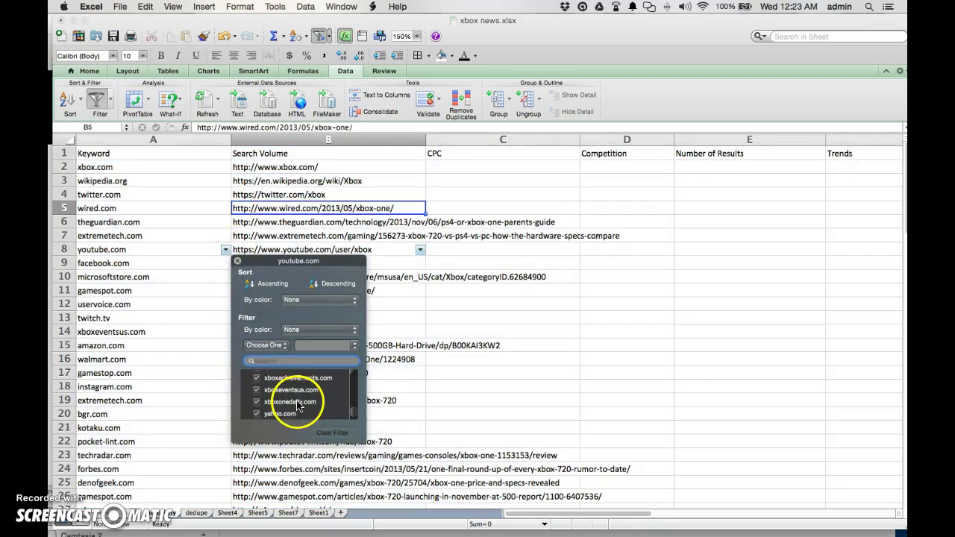
click(719, 343)
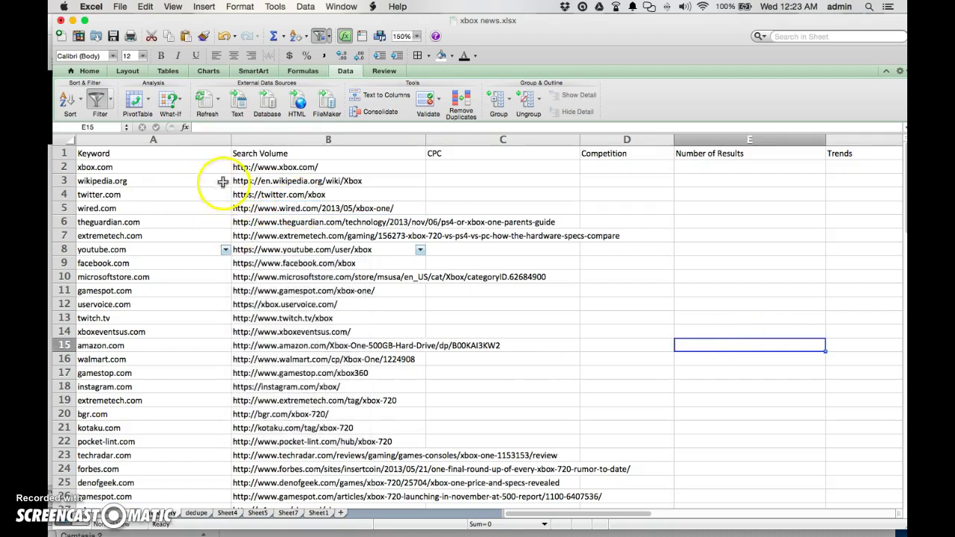
scroll(358, 417, down, 5)
scroll(358, 402, down, 10)
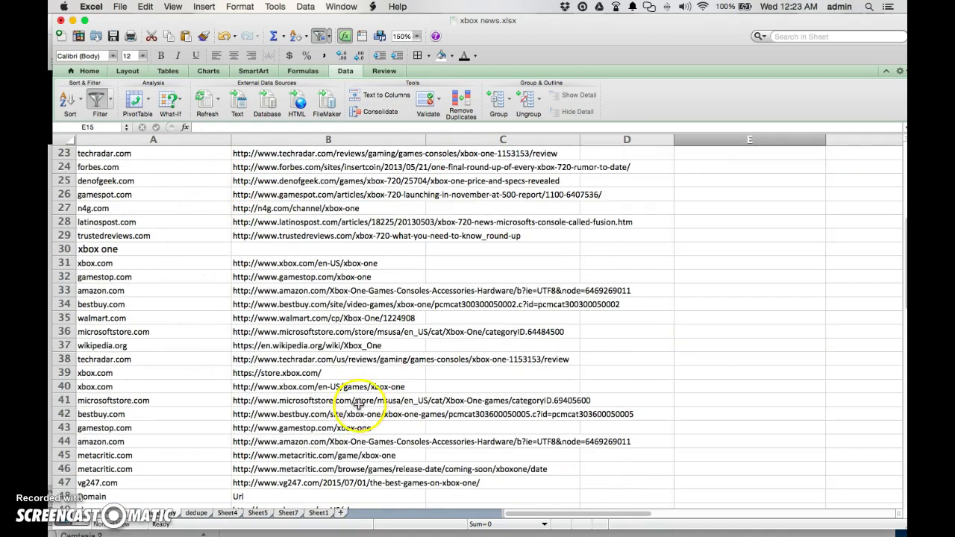
On the dedupe sheet, inspect the news.yahoo.com and amazon URLs in rows 9 and 10.
click(195, 513)
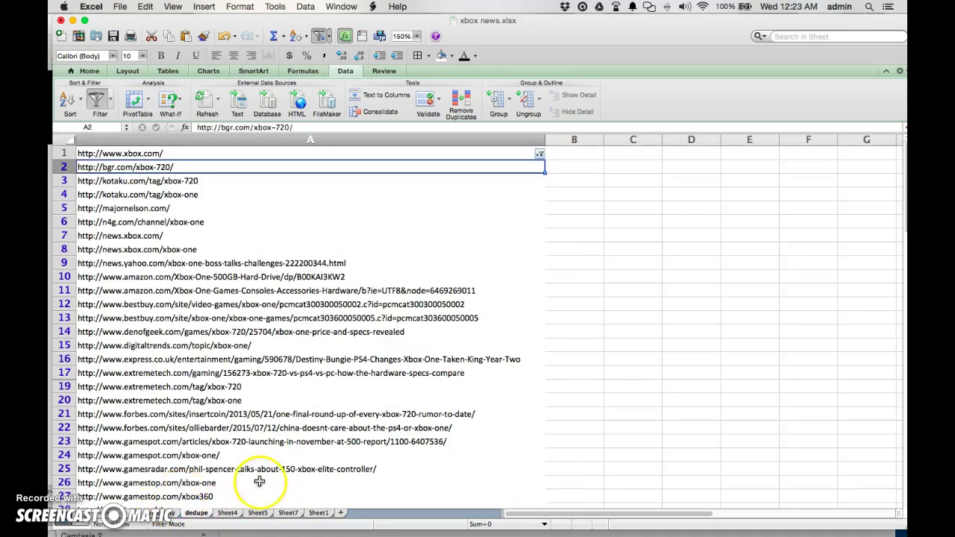
click(711, 269)
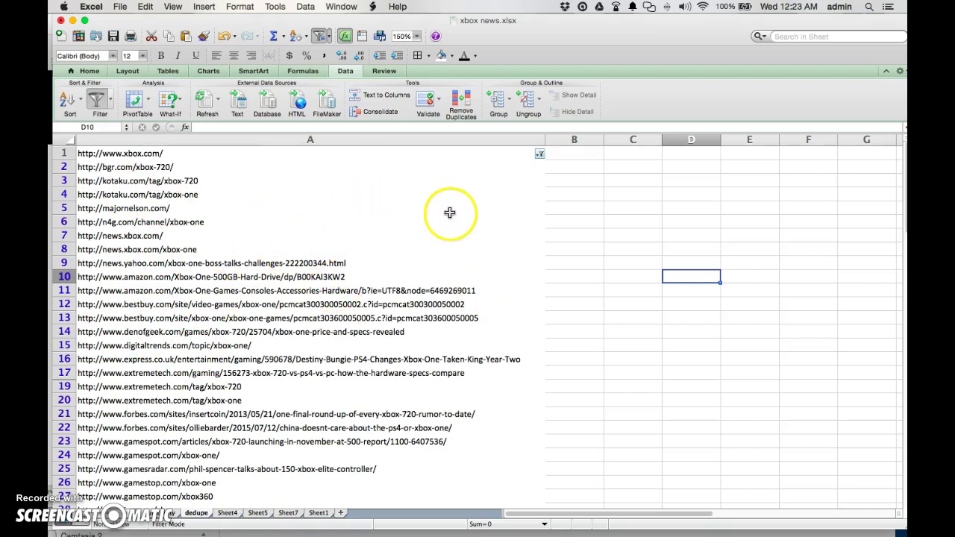
click(202, 264)
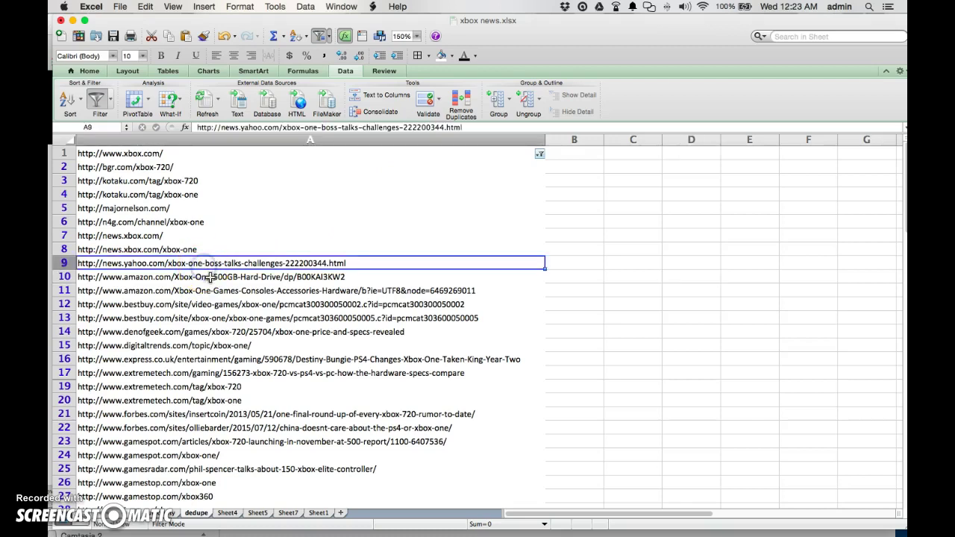
click(210, 277)
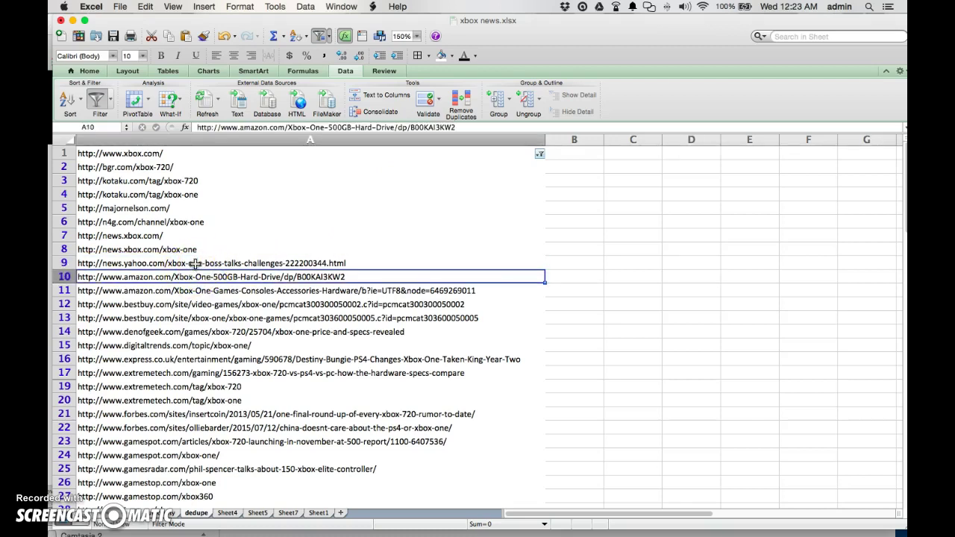
click(195, 263)
click(203, 278)
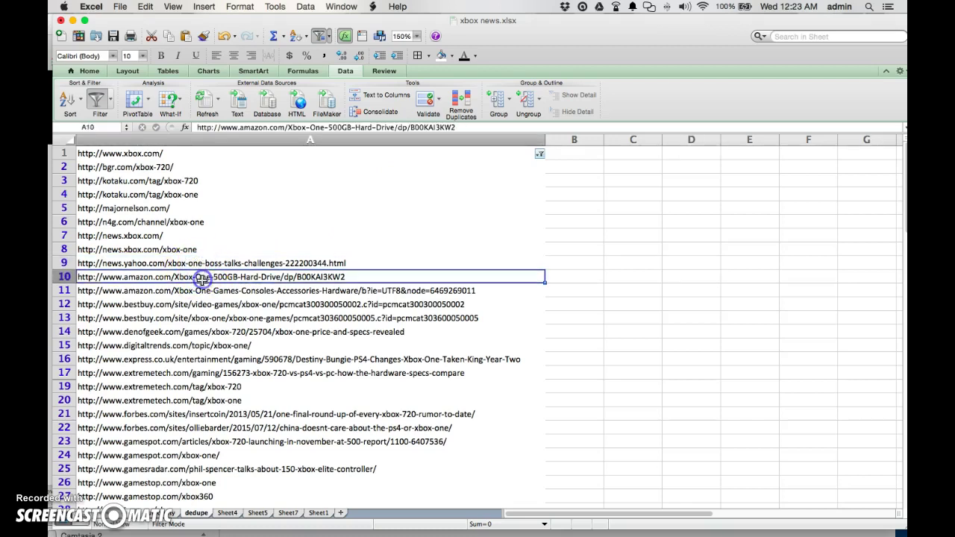
click(277, 263)
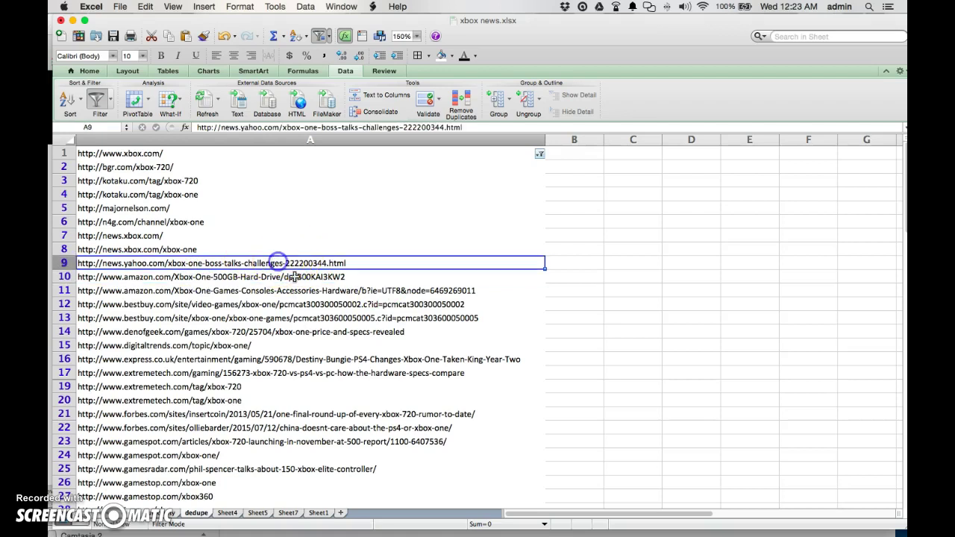
click(303, 277)
click(300, 264)
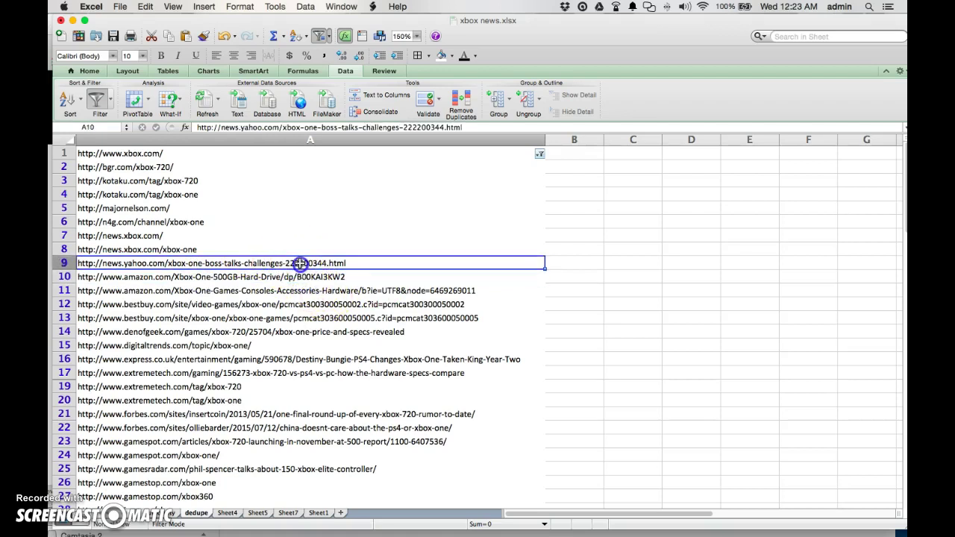
click(283, 277)
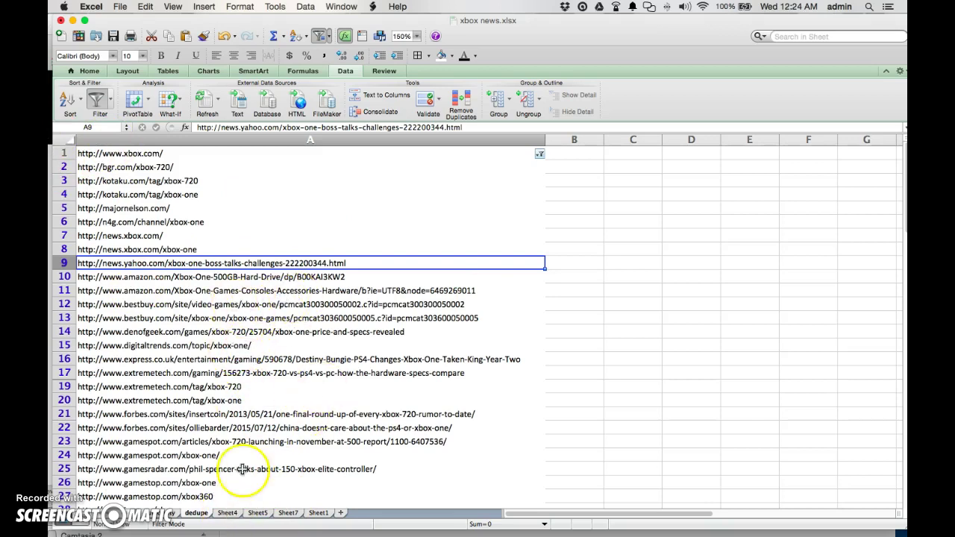
View Sheet4 and Sheet5's keyword counts, then return to Sheet4's URL list.
click(227, 513)
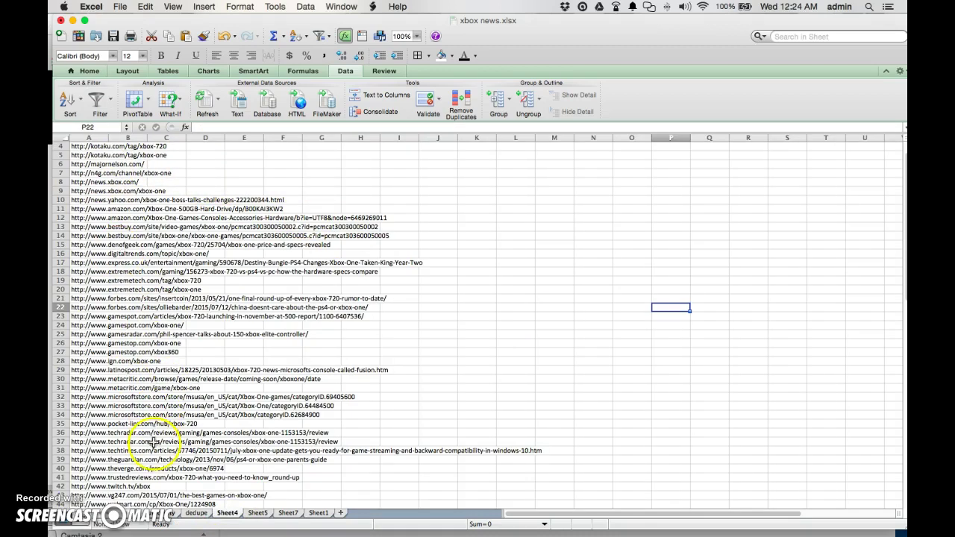
click(257, 513)
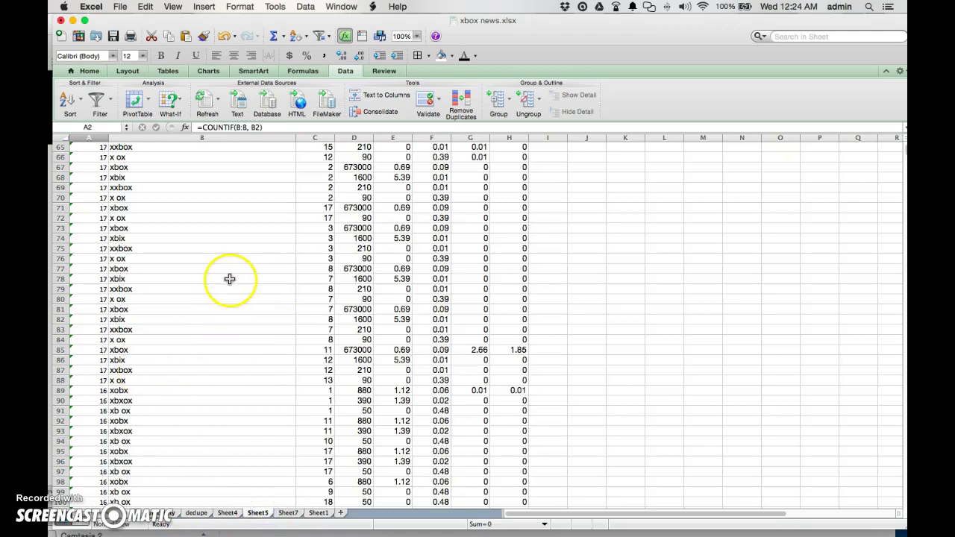
scroll(229, 280, down, 10)
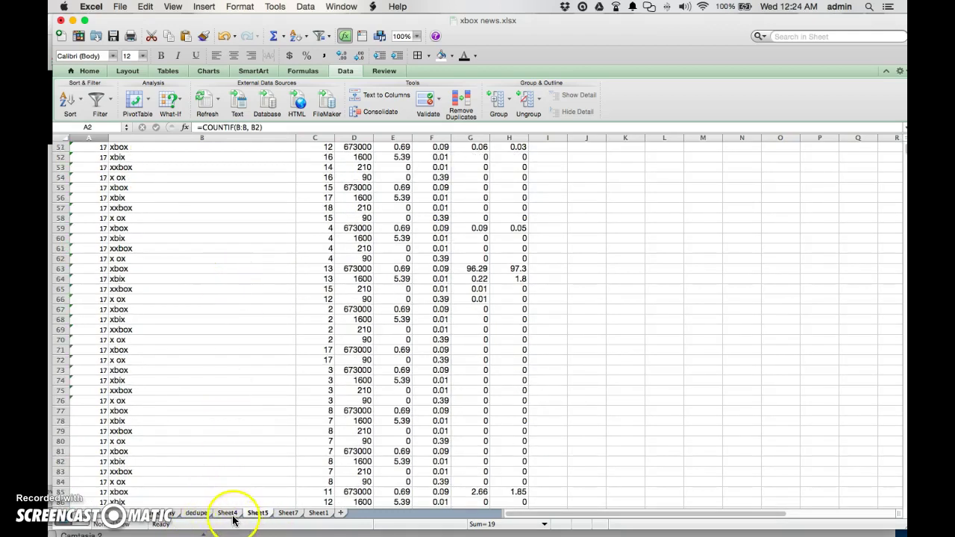
click(226, 513)
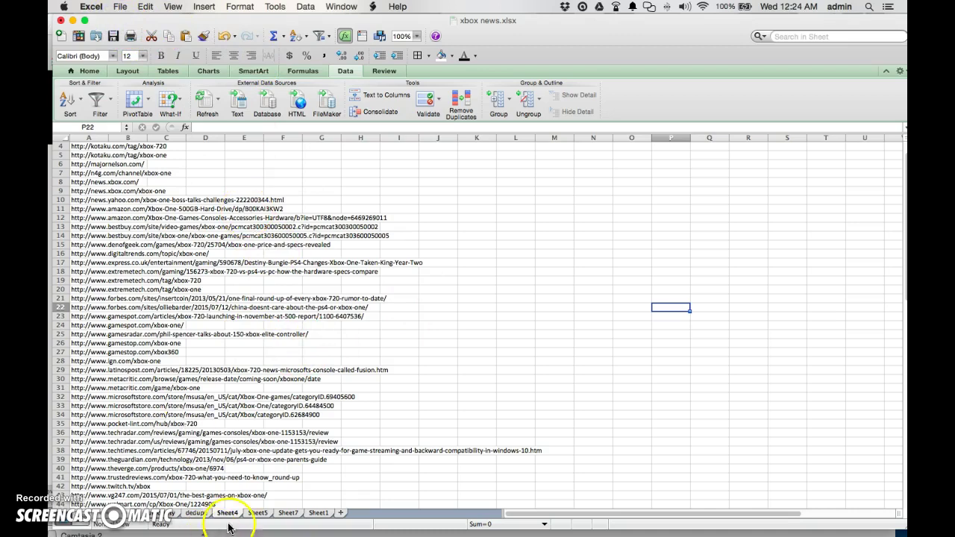
Shrink the Excel window and bring up SEMrush's Organic Research URL page beside it.
click(85, 21)
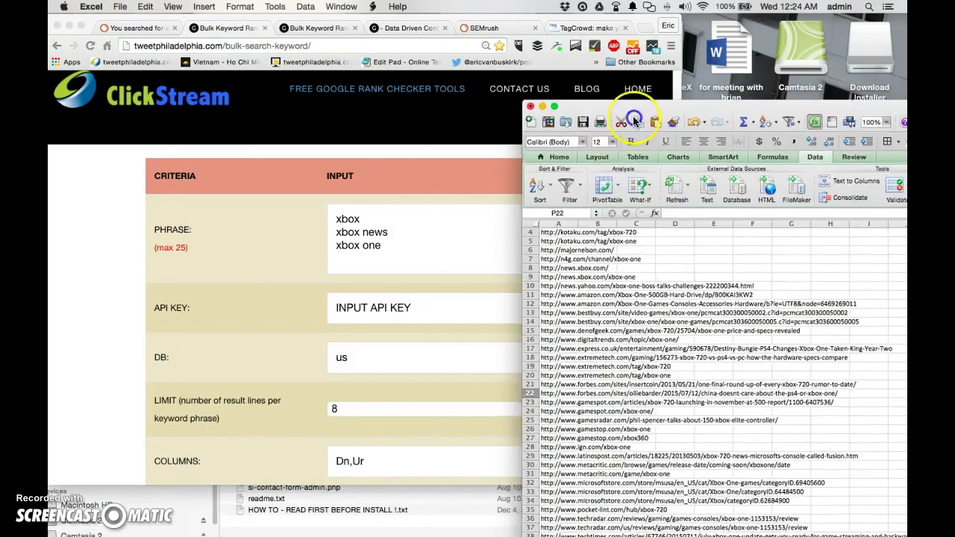
click(100, 218)
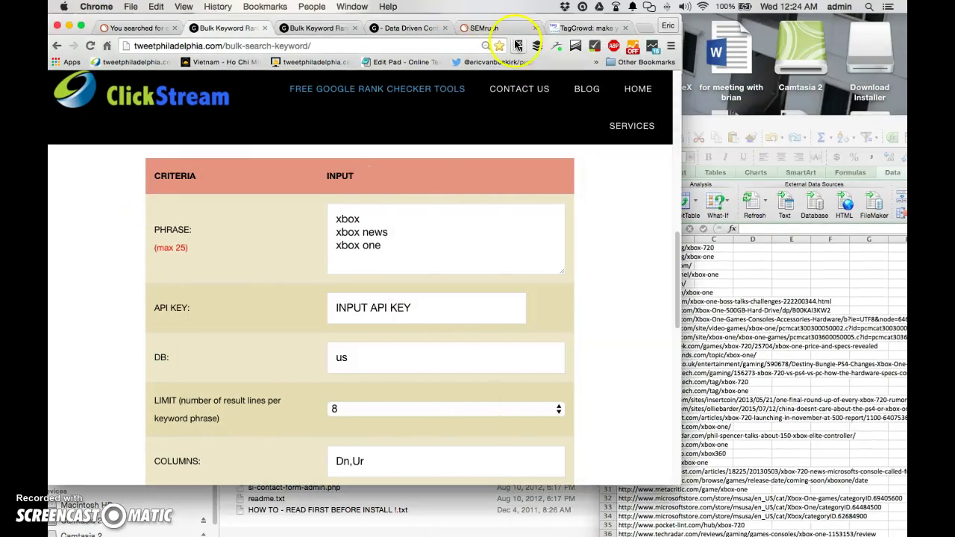
click(484, 27)
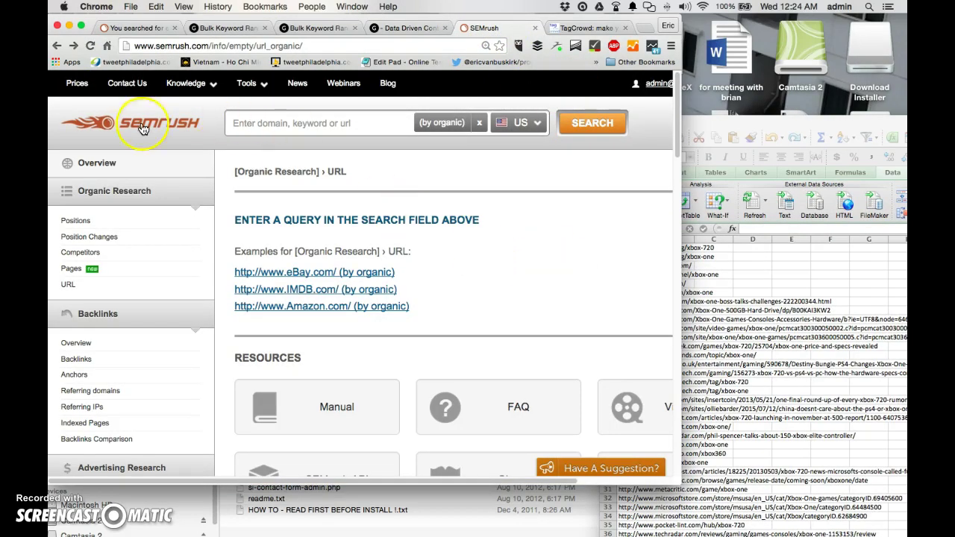
click(550, 260)
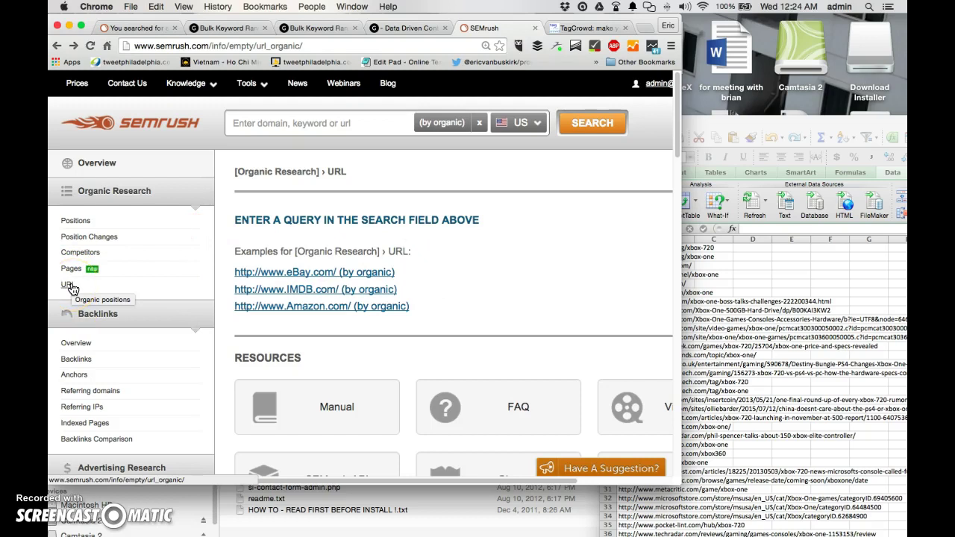
Select the news.yahoo.com URL in Excel and focus the SEMrush URL query field.
click(135, 27)
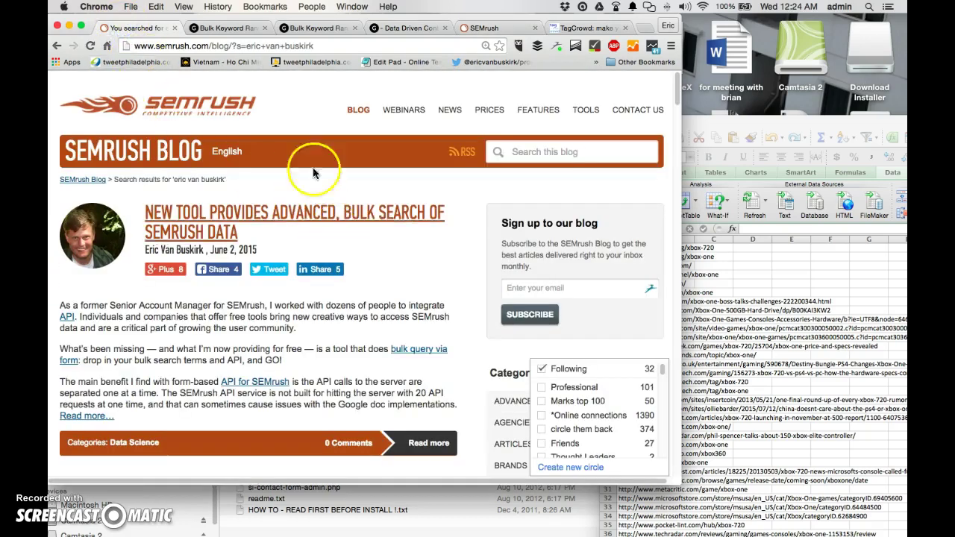
click(485, 28)
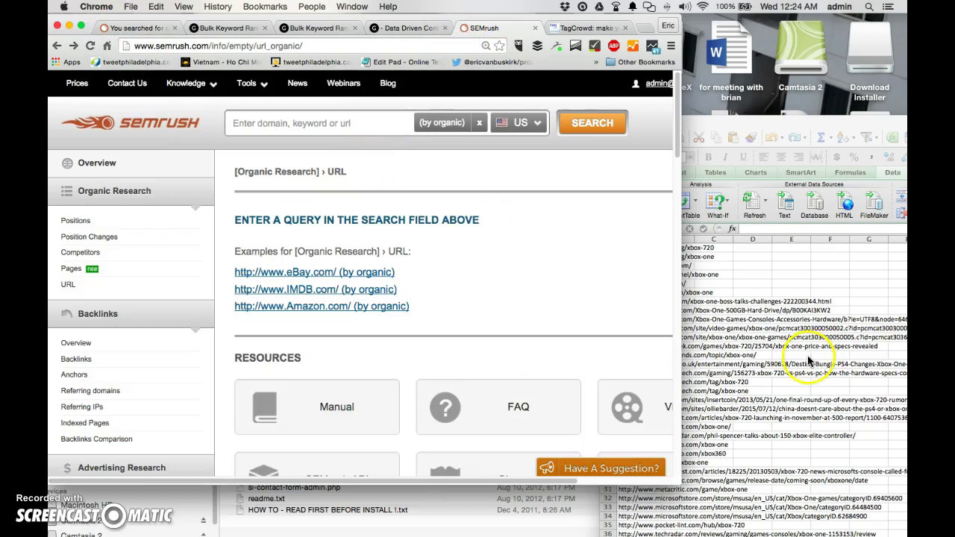
click(742, 337)
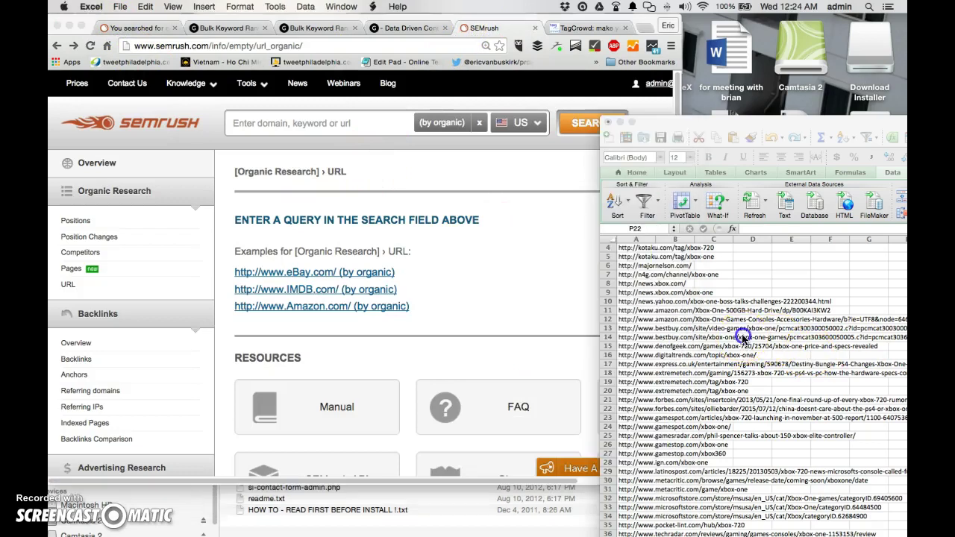
click(628, 302)
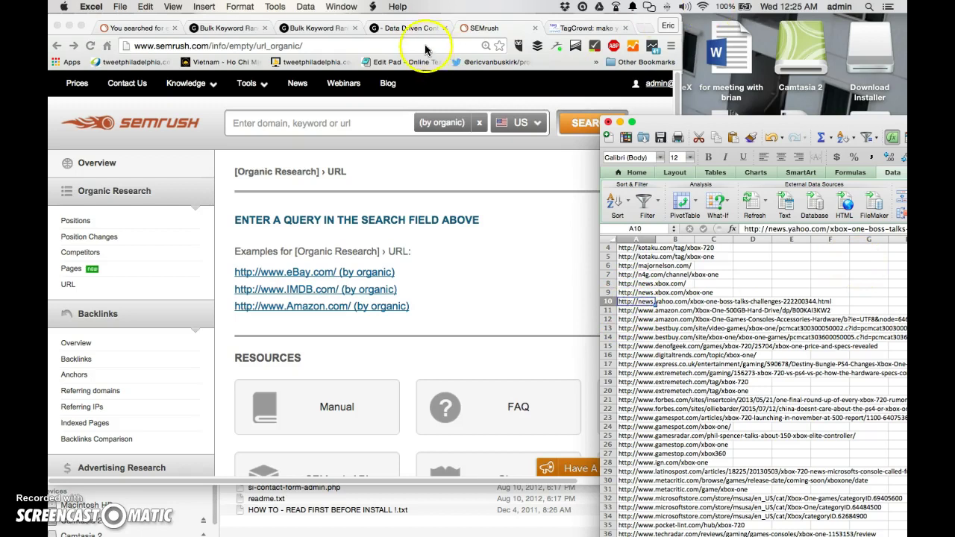
click(328, 123)
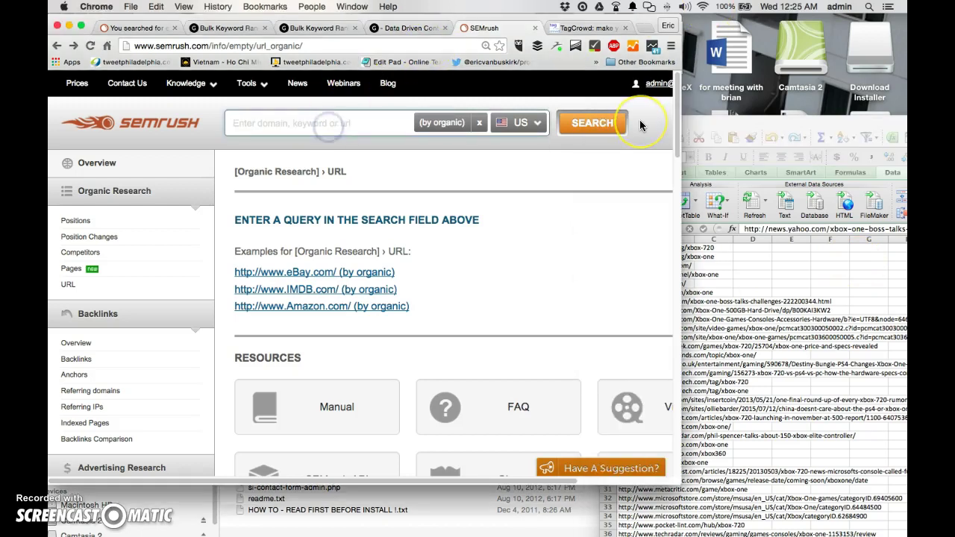
Run the organic report for the yahoo URL, then select the bestbuy URL in row 13.
text(http://news.yahoo.com/xbox-one-boss-talks-challenges-222200344.html)
key(Return)
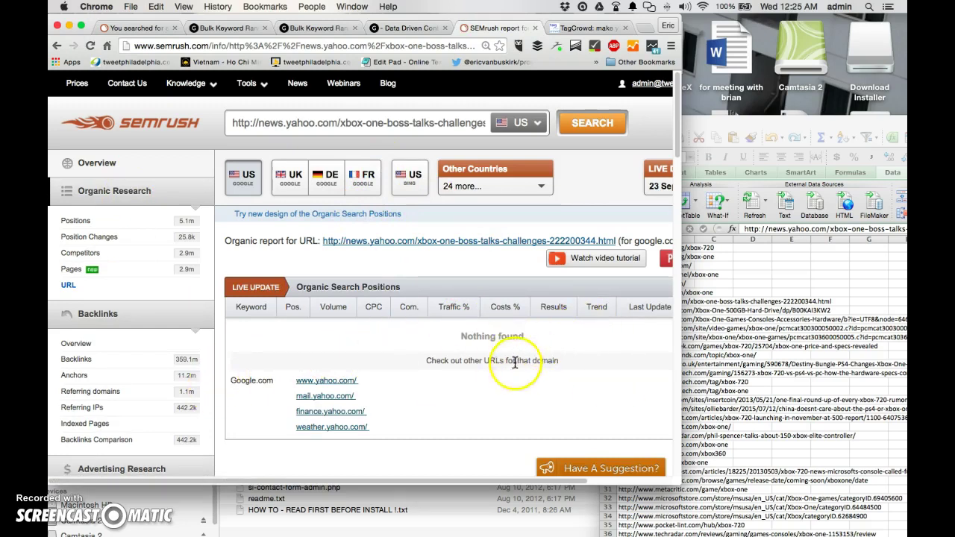
click(724, 339)
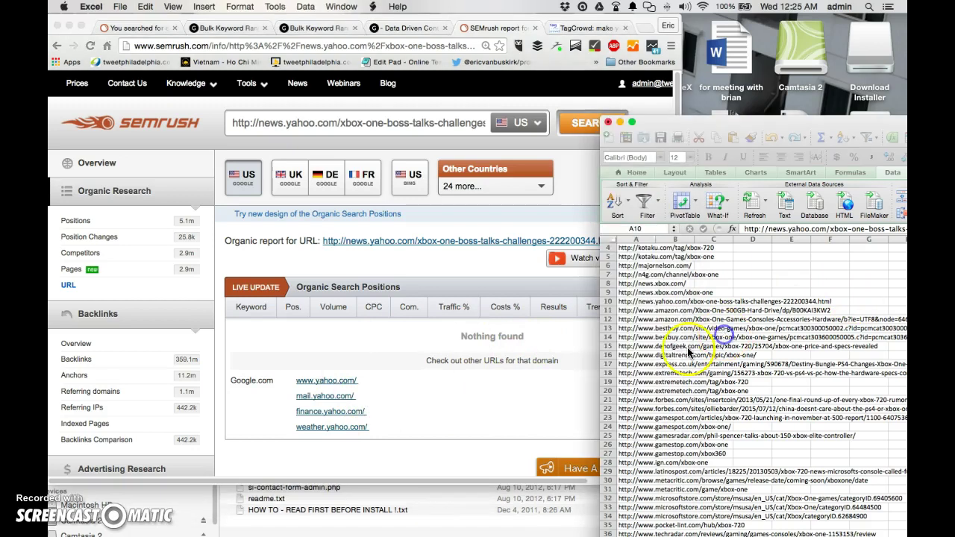
click(628, 328)
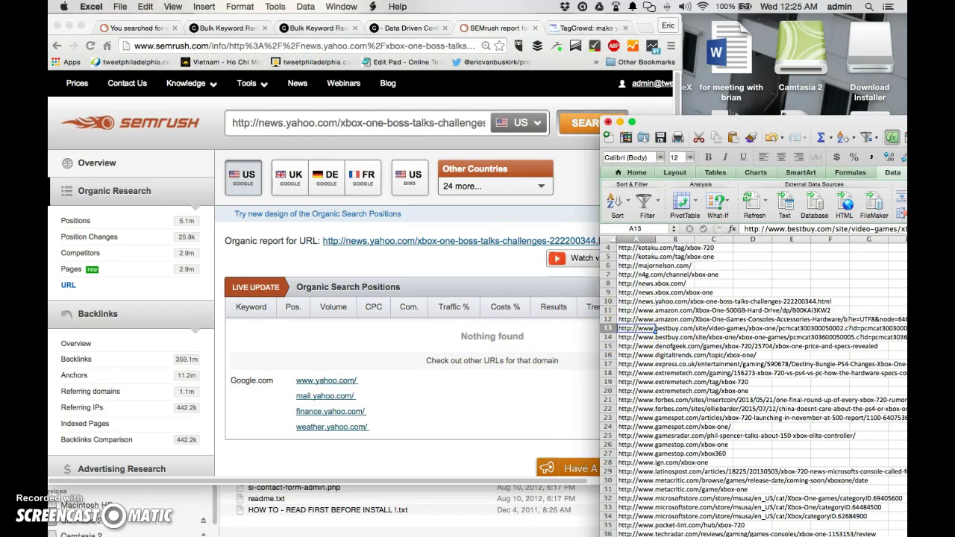
Replace the SEMrush query with the bestbuy URL and run its organic keyword report.
click(569, 183)
triple_click(335, 123)
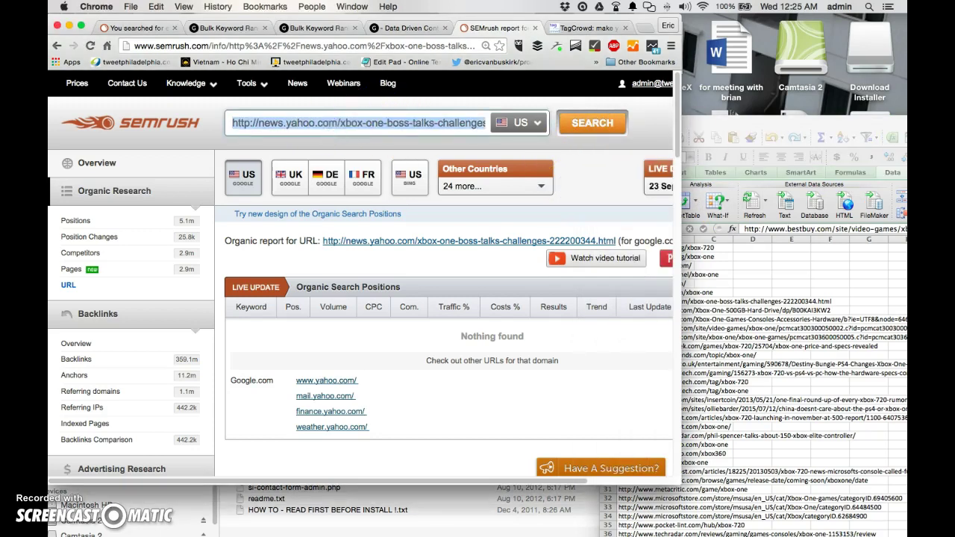
key(BackSpace)
key(super+v)
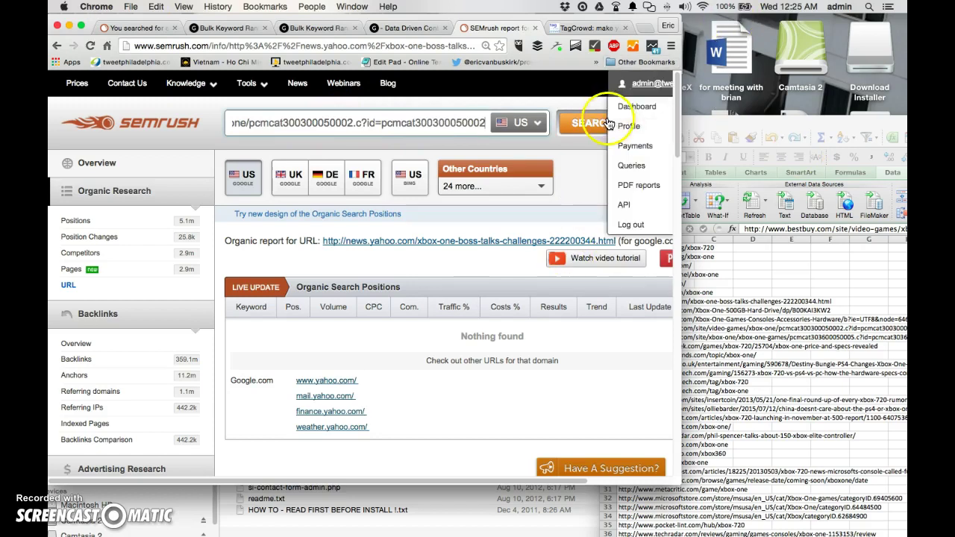
click(591, 123)
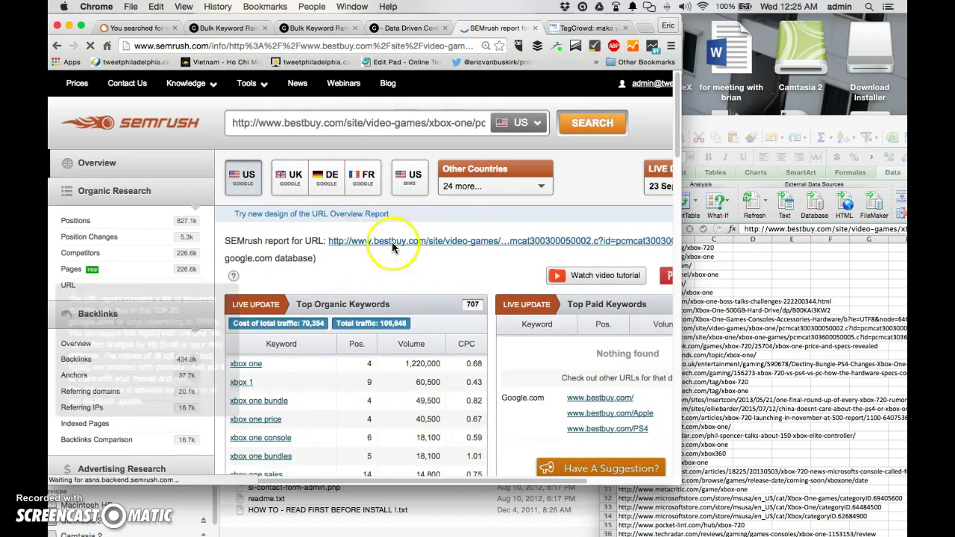
scroll(391, 343, down, 1)
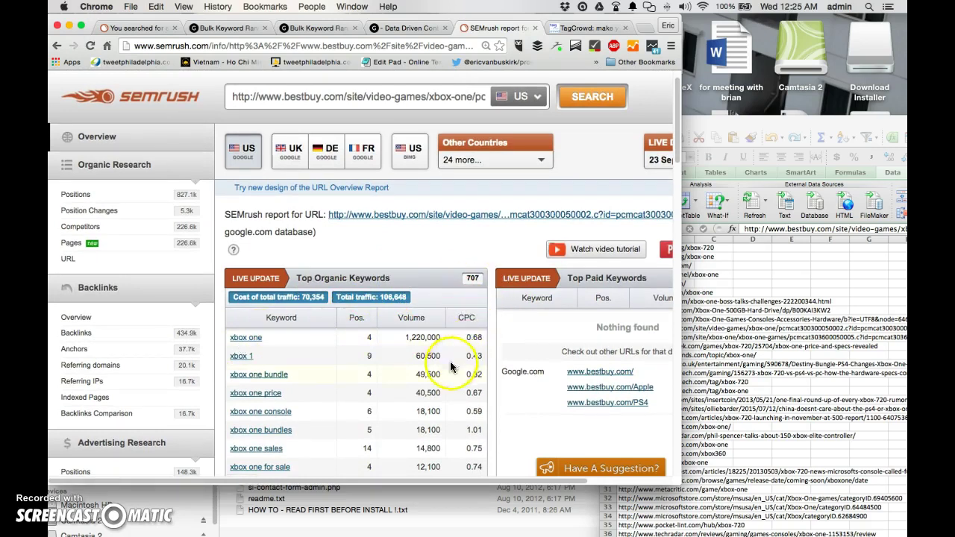
scroll(319, 358, down, 8)
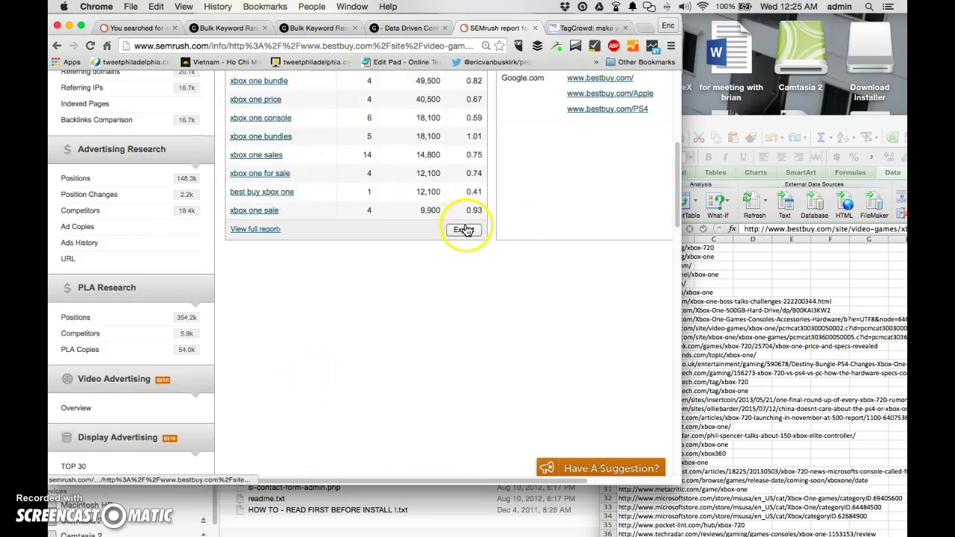
scroll(438, 272, up, 3)
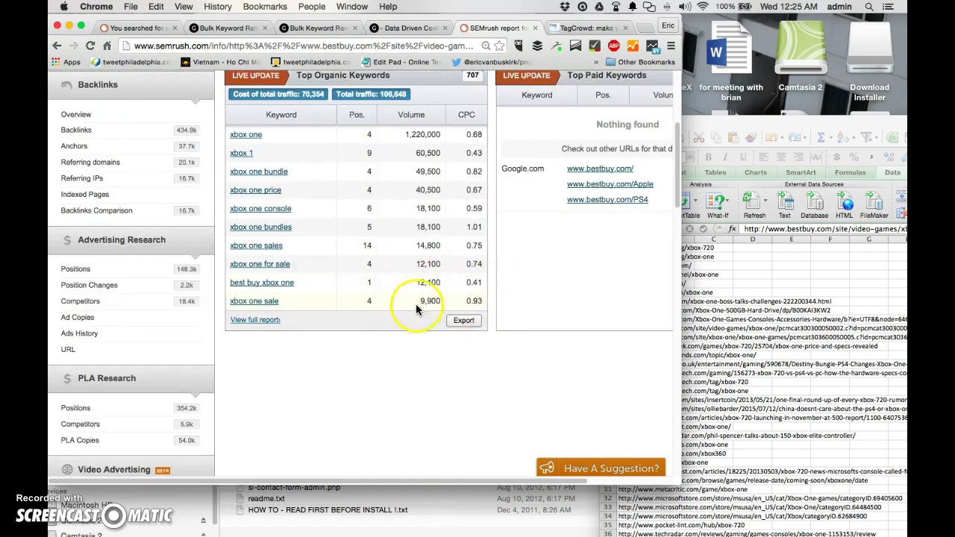
Select the keyword 'best buy xbox one' in the report and move Excel over the browser.
click(753, 305)
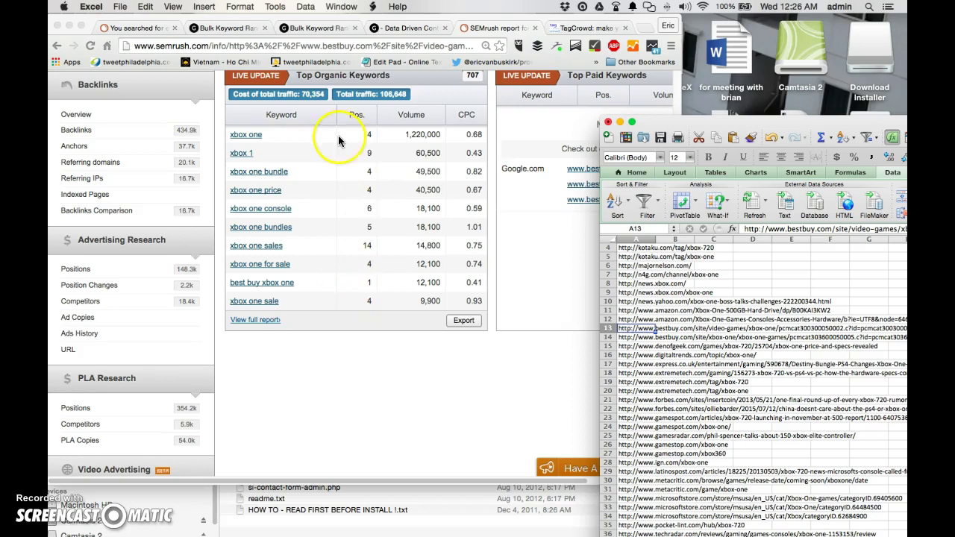
click(377, 282)
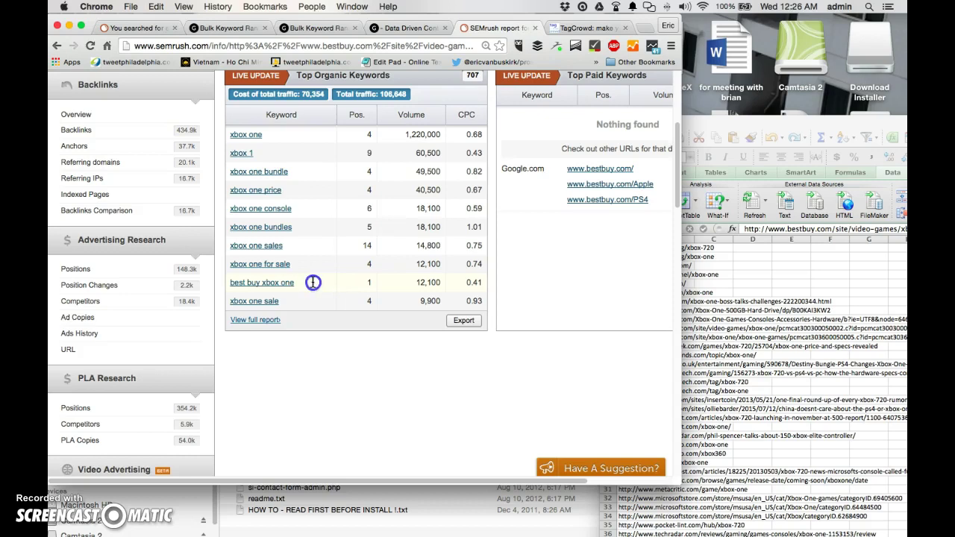
drag(297, 283, 237, 283)
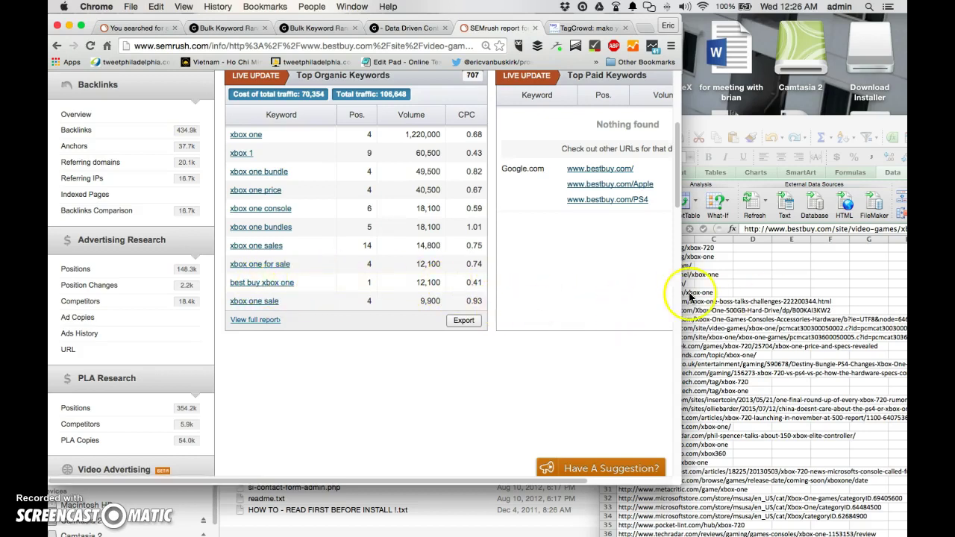
click(768, 328)
mouse_move(852, 124)
mouse_down()
mouse_move(770, 125)
mouse_move(251, 22)
mouse_up()
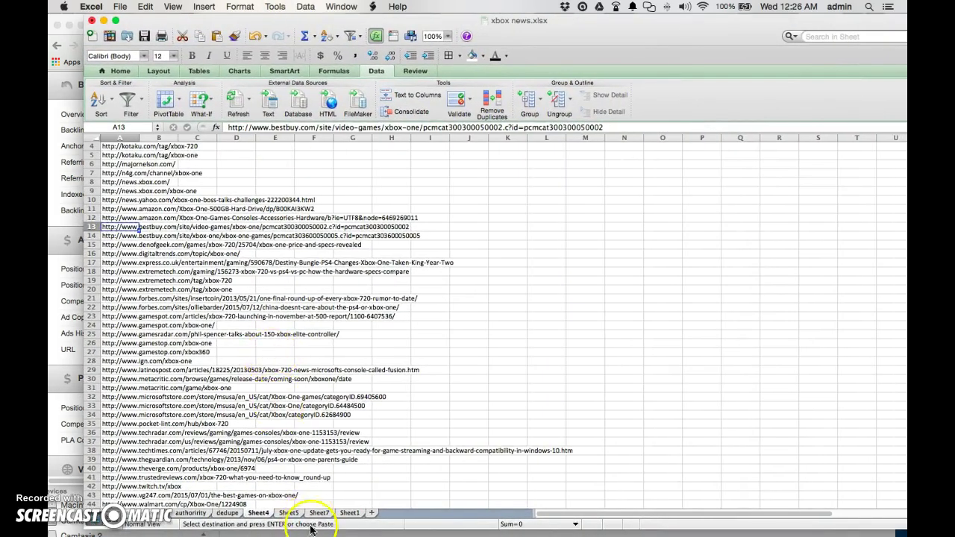
On Sheet5, select the xbox news keyword block in column B, then the xbix and xbox cells.
click(290, 513)
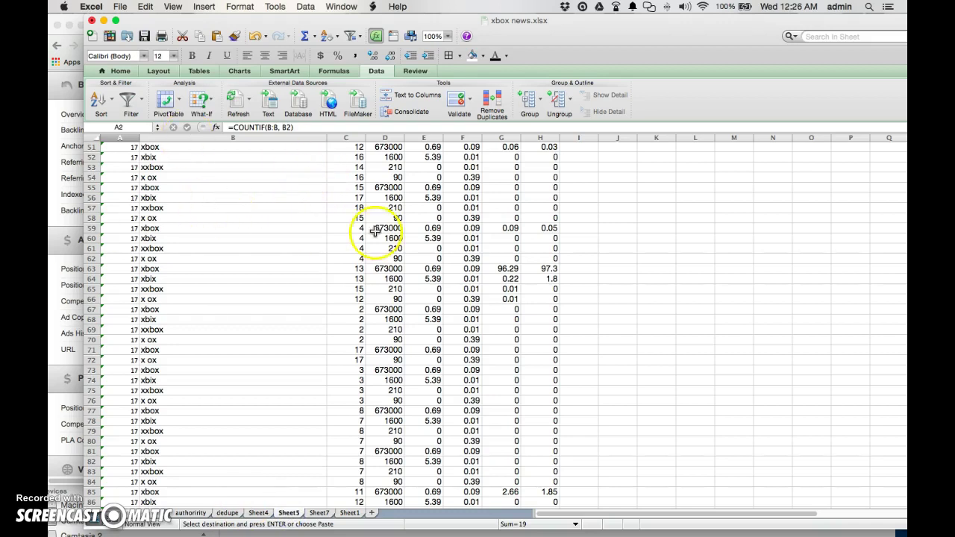
scroll(262, 229, down, 5)
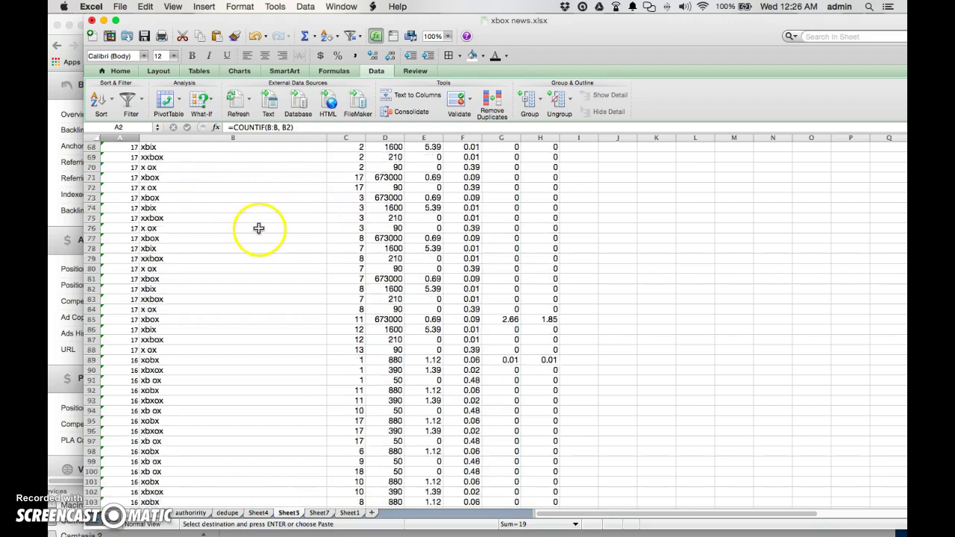
scroll(262, 228, down, 5)
scroll(262, 229, up, 5)
scroll(262, 229, up, 5)
scroll(262, 229, up, 8)
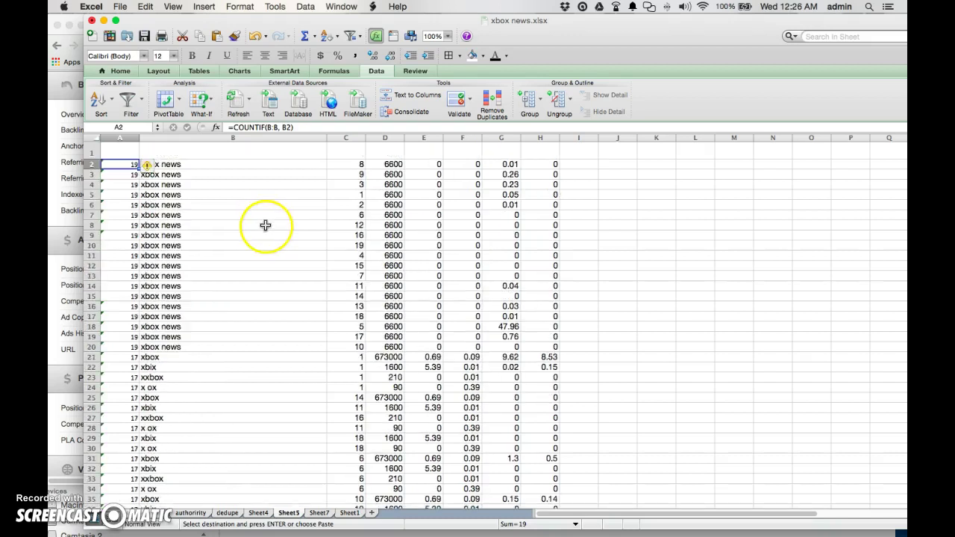
click(171, 236)
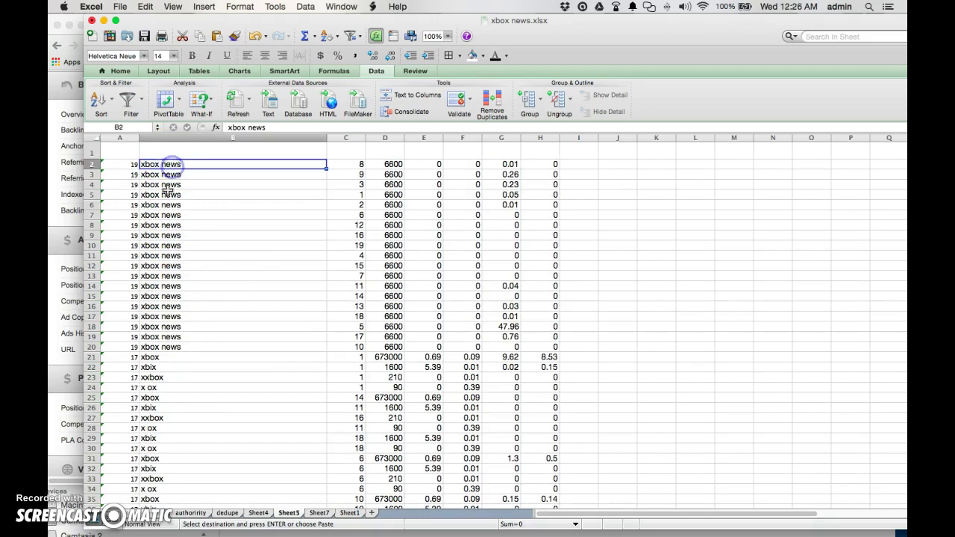
drag(161, 347, 179, 165)
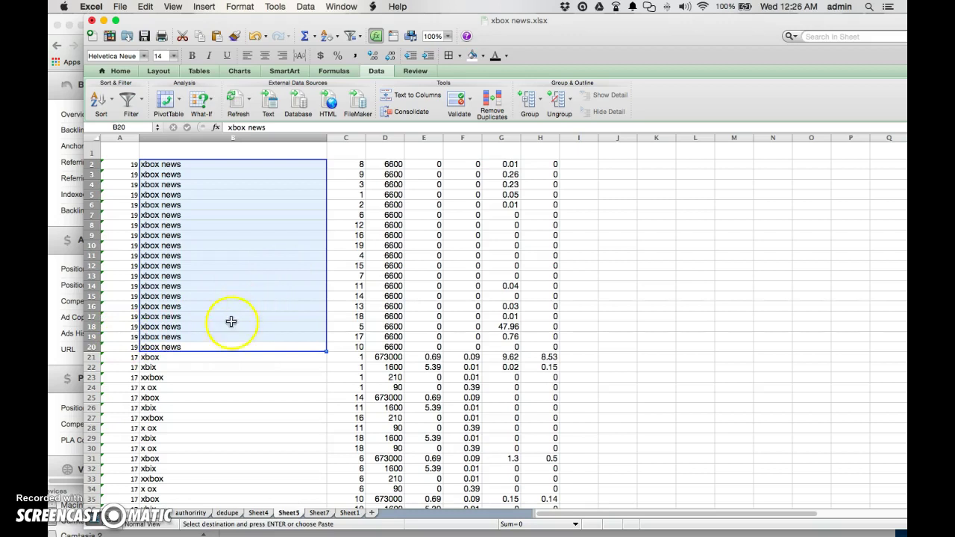
click(234, 214)
click(169, 365)
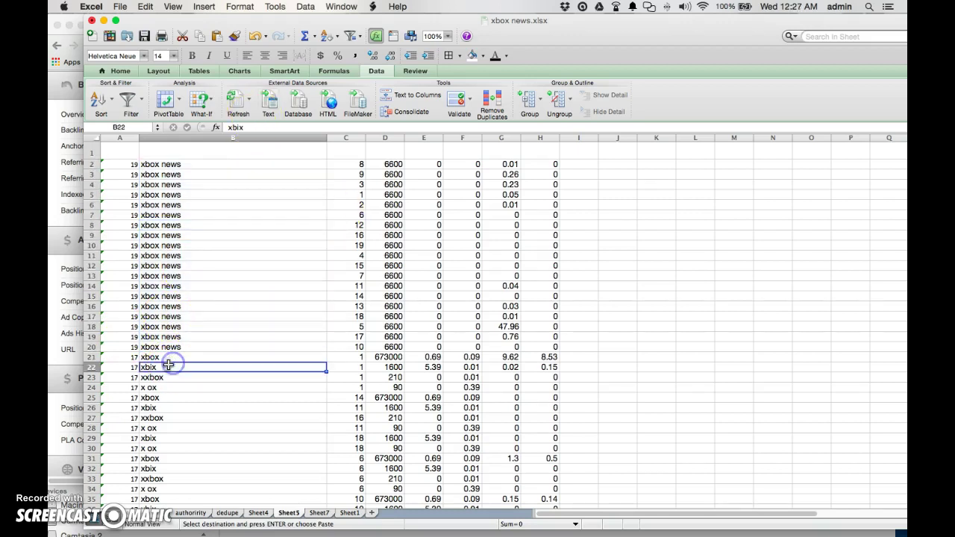
click(153, 357)
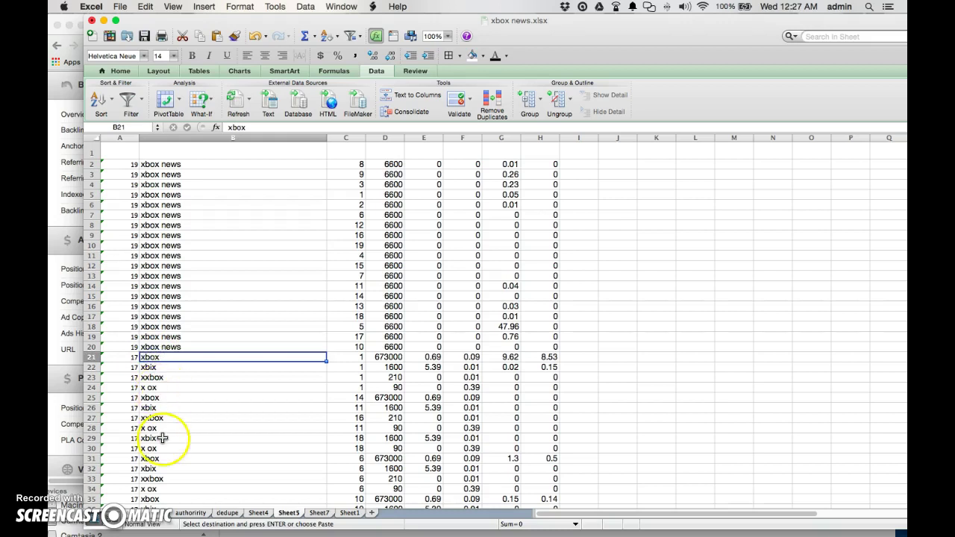
scroll(162, 403, down, 4)
scroll(246, 440, down, 10)
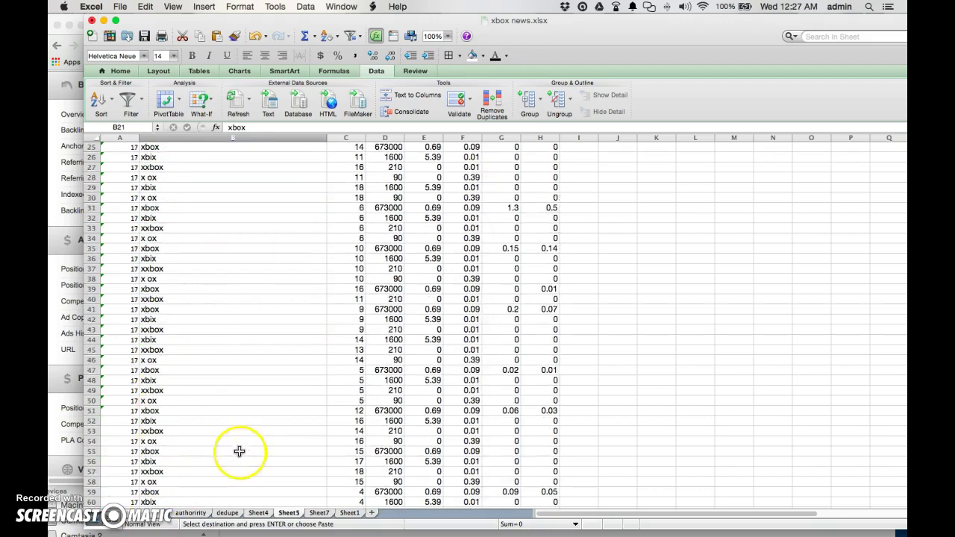
scroll(246, 439, down, 10)
scroll(253, 441, down, 10)
scroll(264, 445, down, 8)
scroll(270, 446, down, 5)
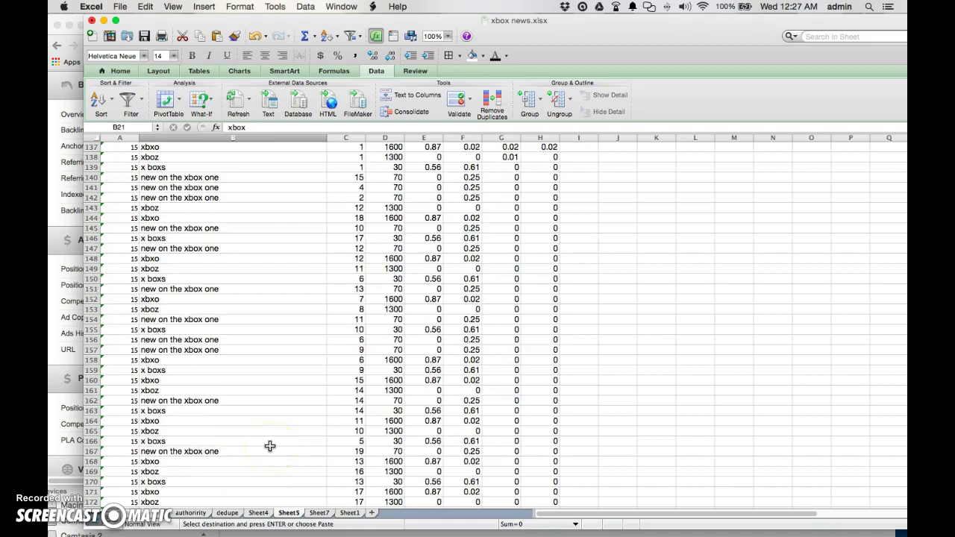
scroll(270, 446, down, 5)
scroll(261, 319, up, 15)
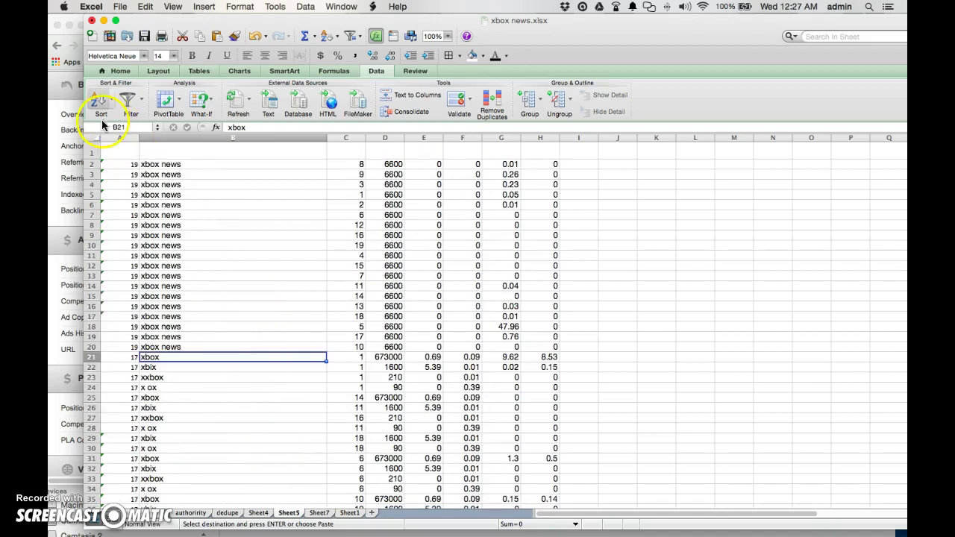
click(130, 164)
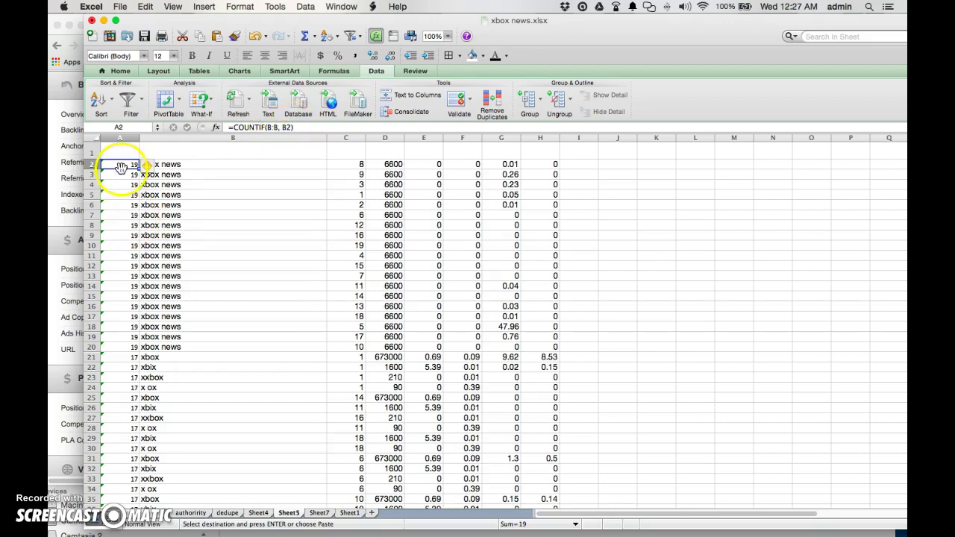
click(219, 165)
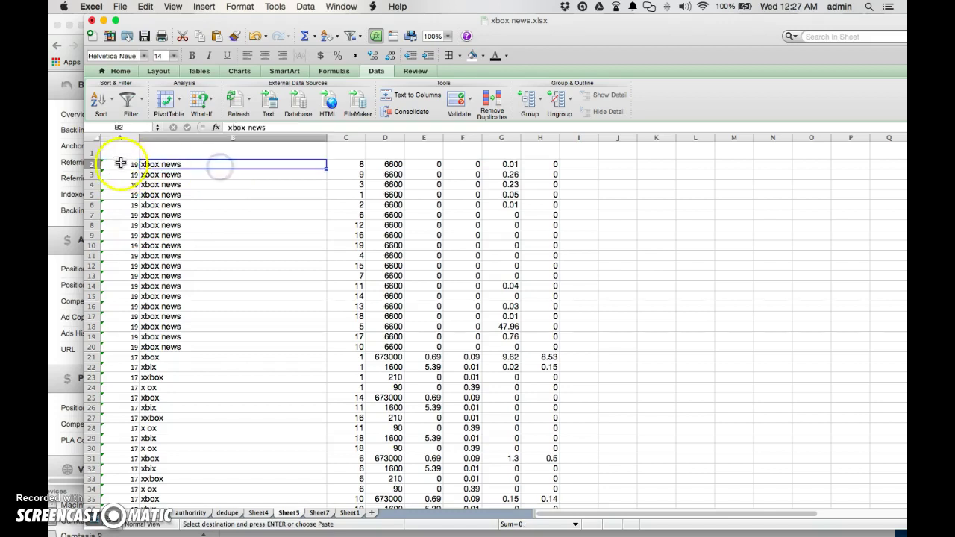
click(121, 166)
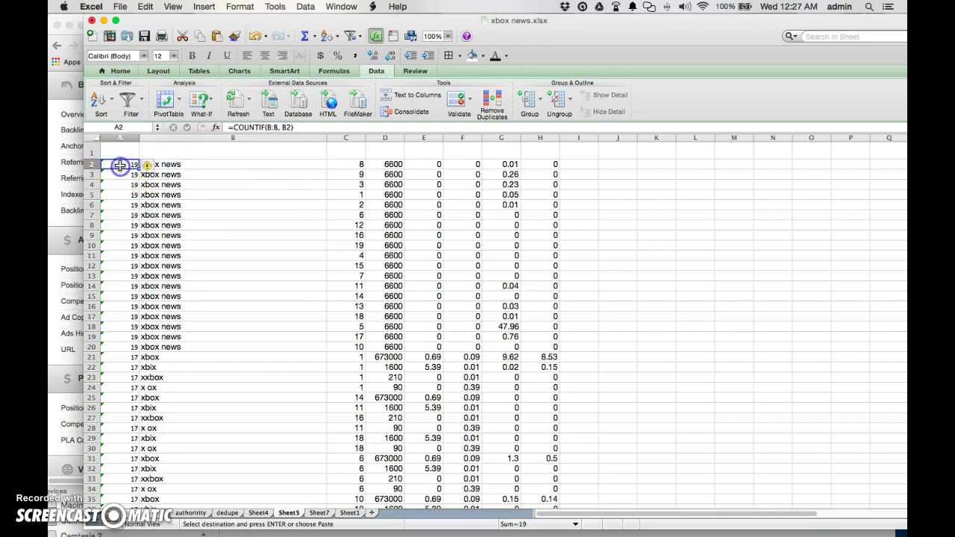
drag(120, 165, 78, 448)
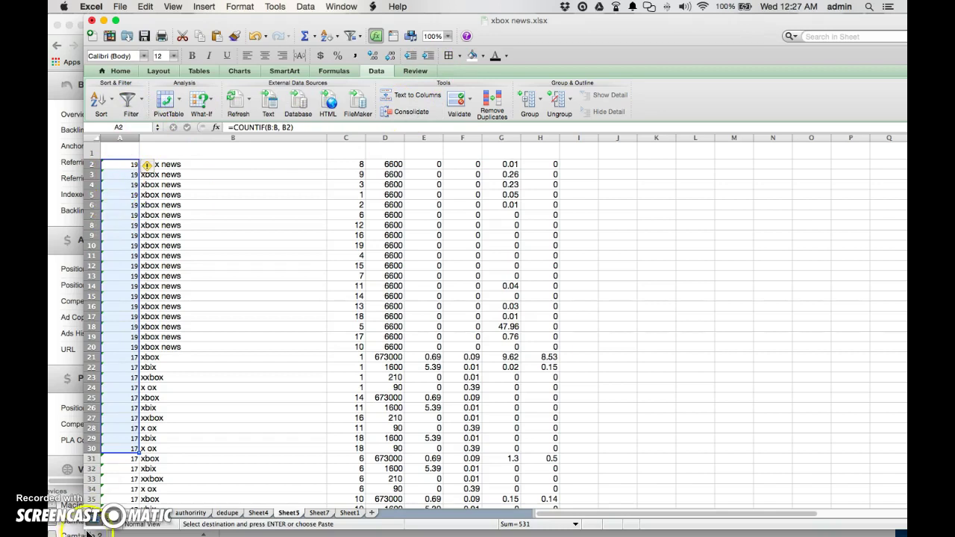
click(259, 286)
click(129, 174)
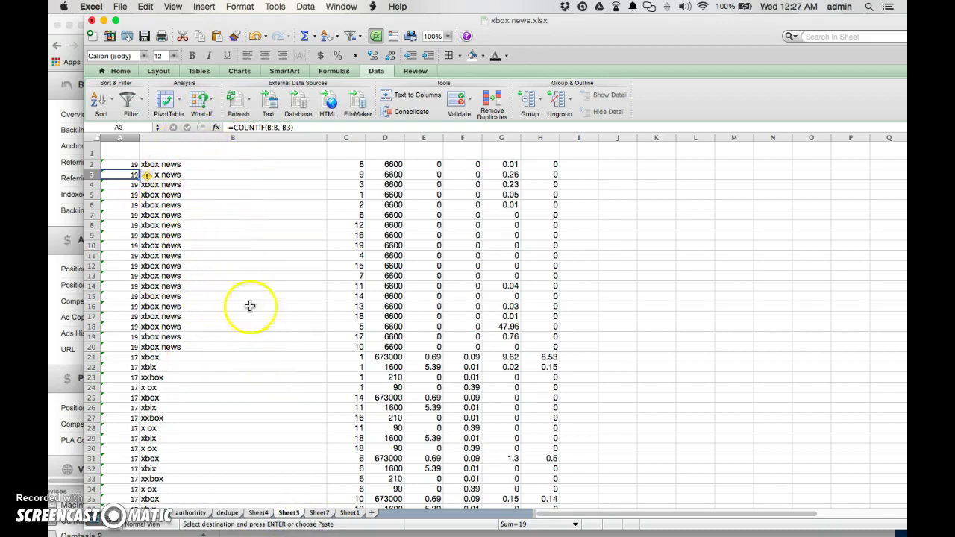
On Sheet7, check the volumes for xbox news (6600) and xbox 1 (49500).
click(319, 514)
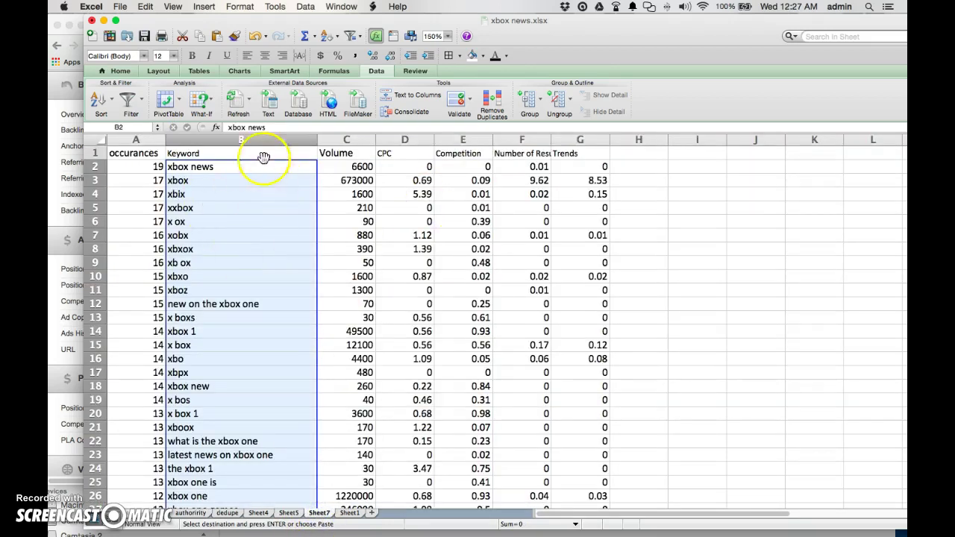
click(215, 167)
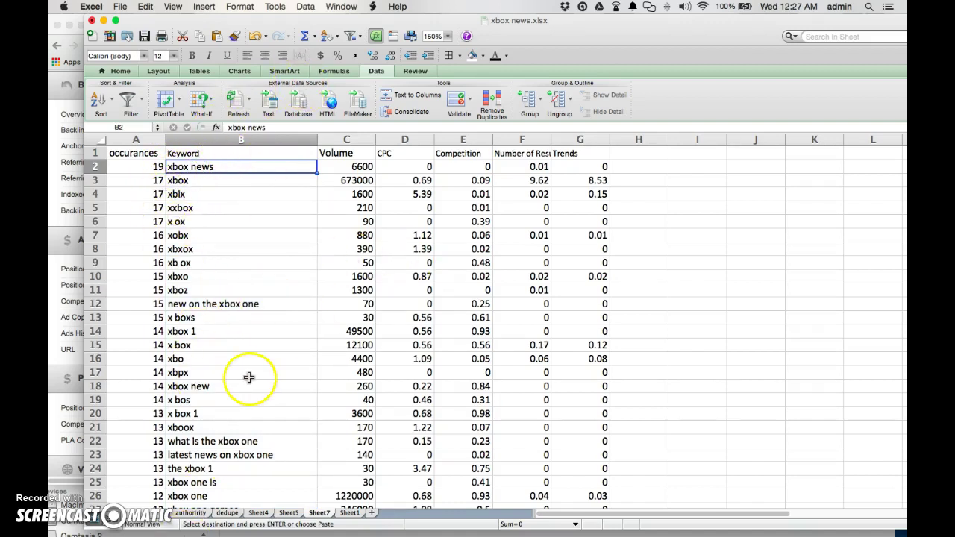
scroll(248, 376, down, 10)
scroll(248, 376, down, 5)
scroll(248, 377, up, 15)
scroll(254, 378, down, 15)
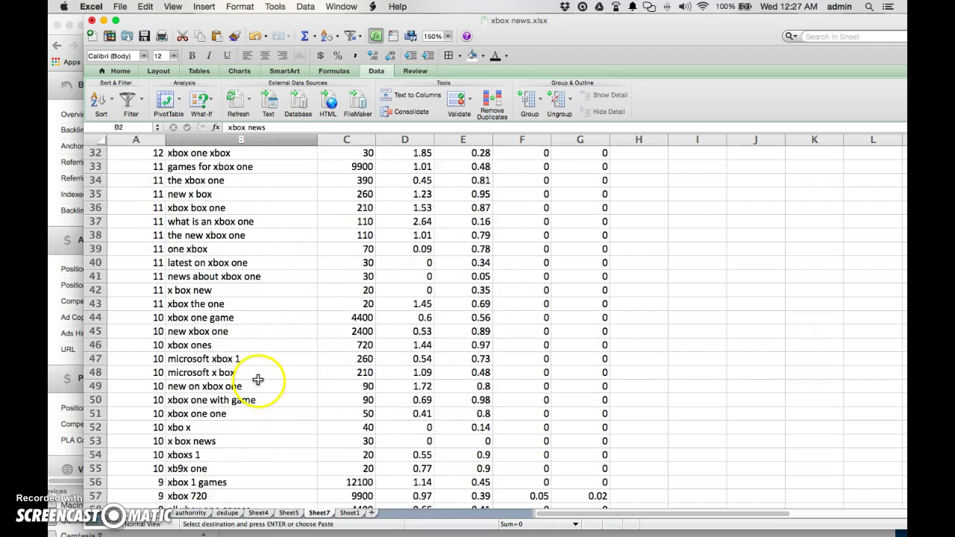
scroll(258, 381, down, 10)
scroll(388, 231, up, 5)
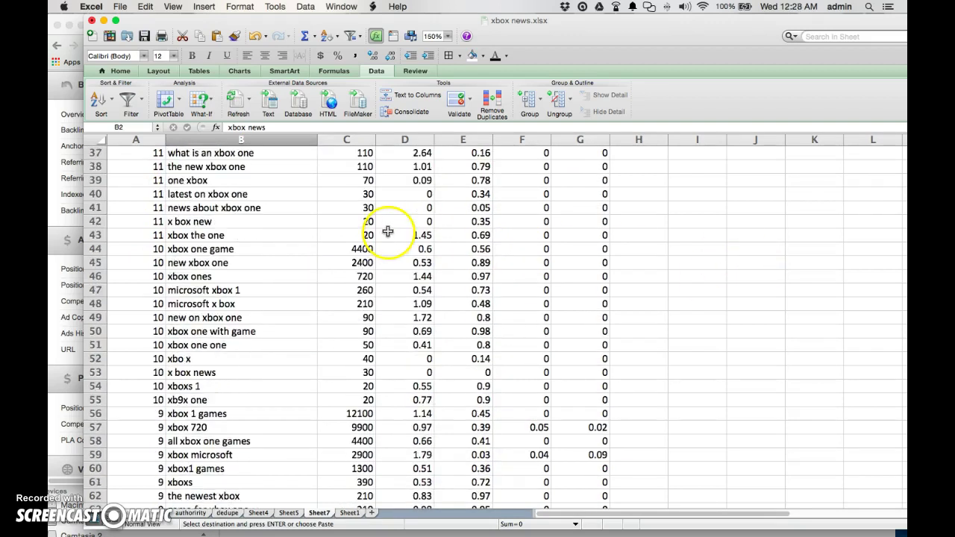
scroll(388, 232, up, 10)
scroll(388, 231, up, 10)
click(358, 167)
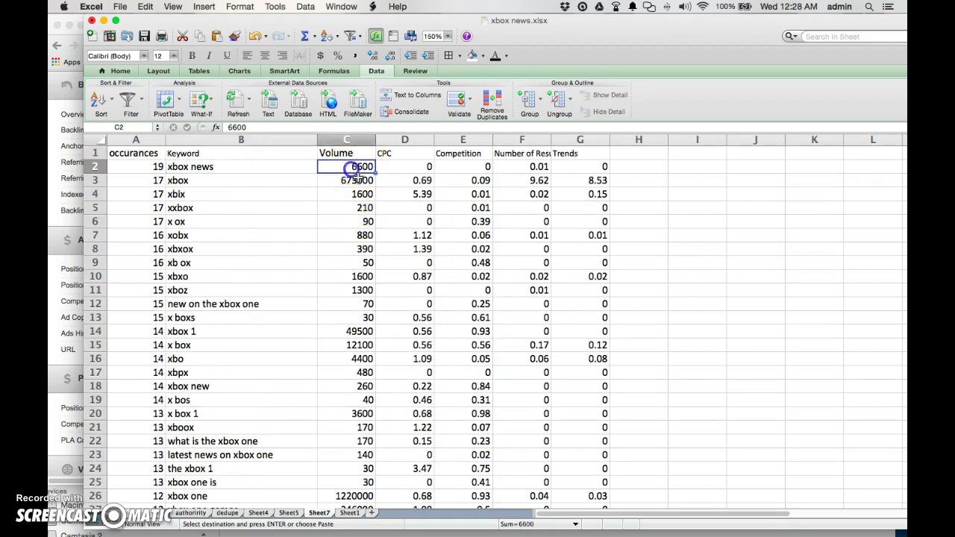
click(355, 332)
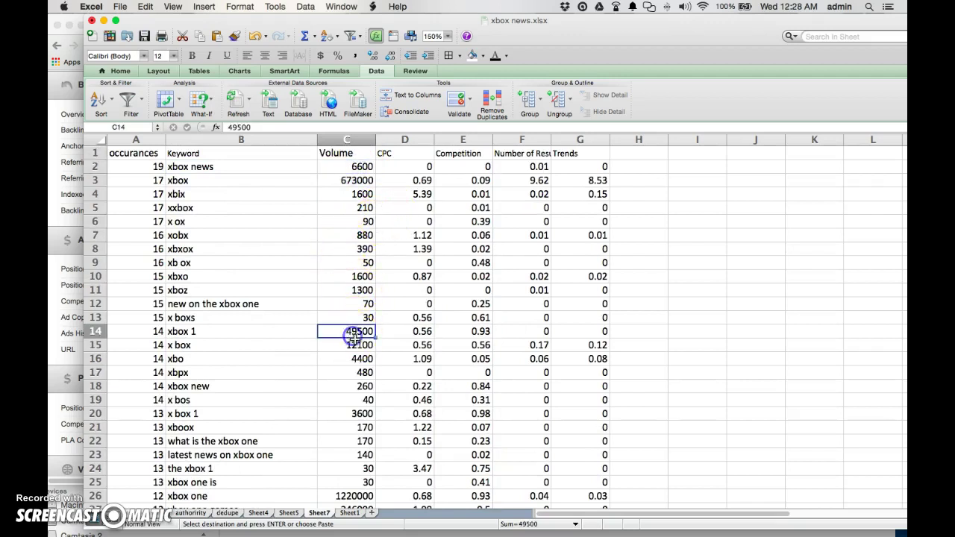
scroll(276, 396, down, 5)
scroll(284, 399, down, 15)
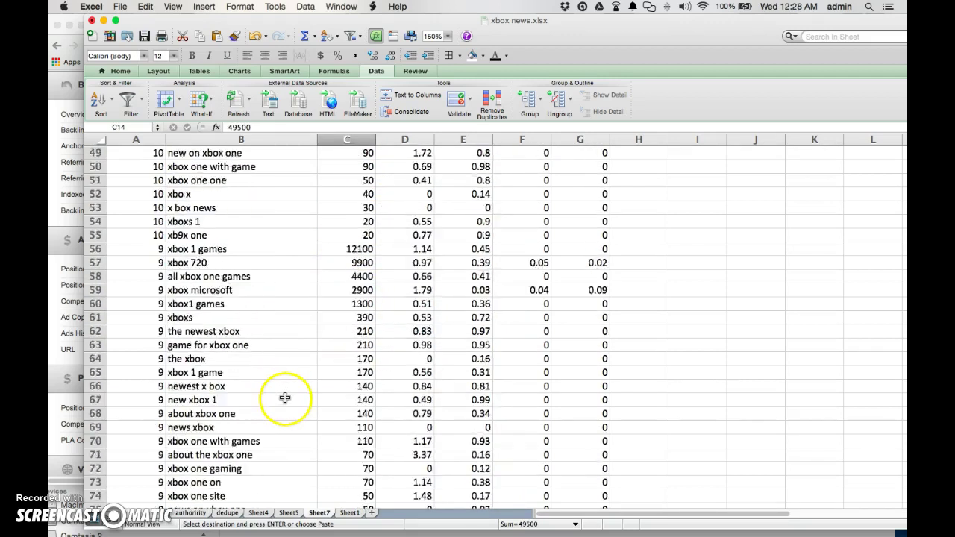
scroll(288, 395, down, 15)
scroll(347, 239, up, 9)
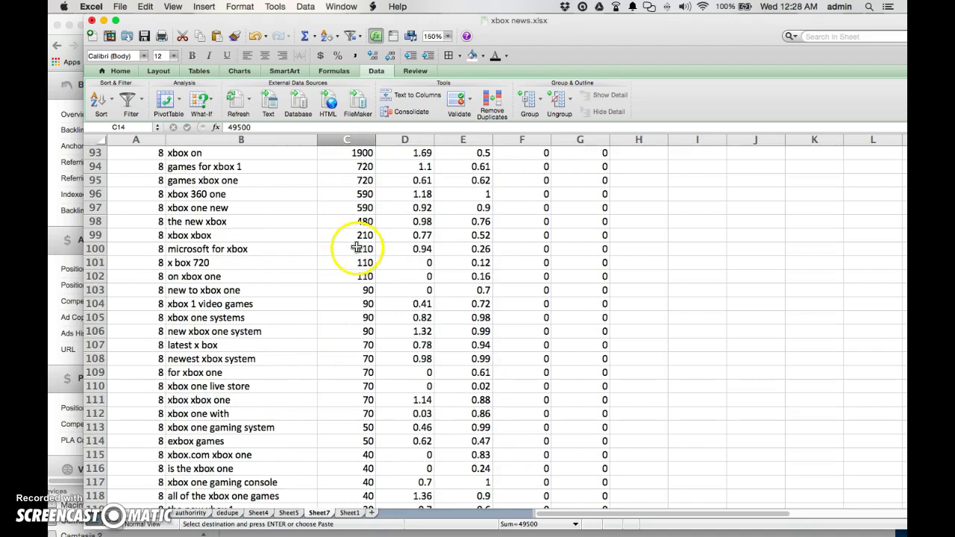
Check the keywords 'microsoft for xbox' and 'for xbox one', whose volume is 70.
click(222, 249)
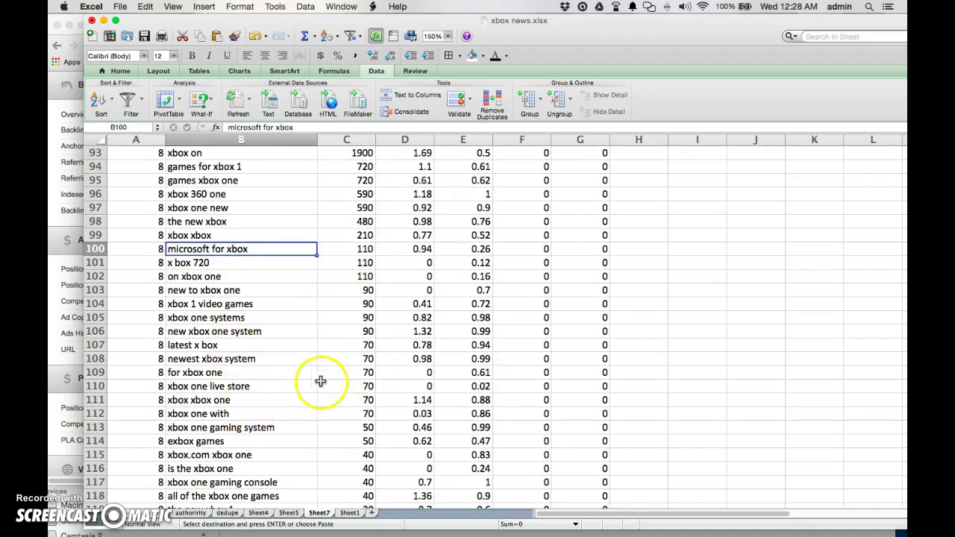
click(214, 372)
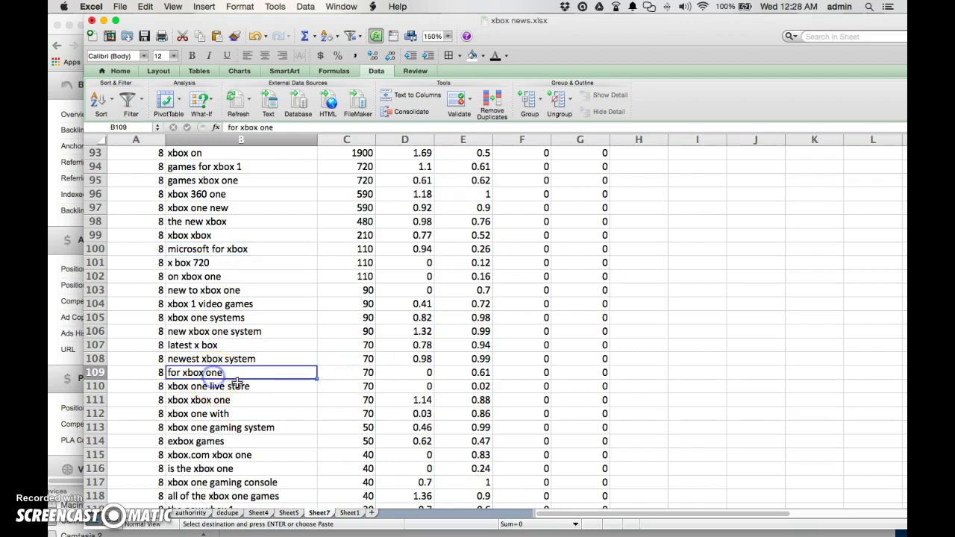
click(356, 372)
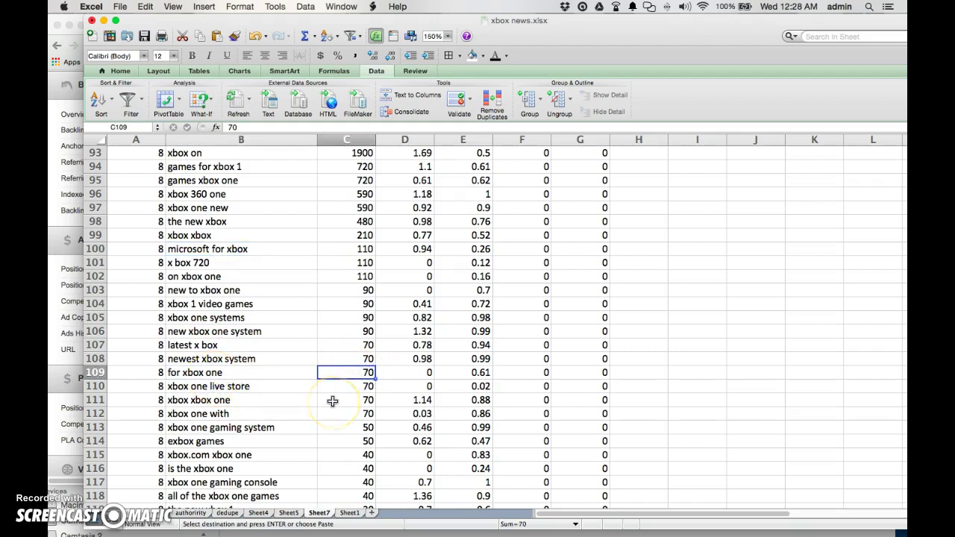
click(246, 373)
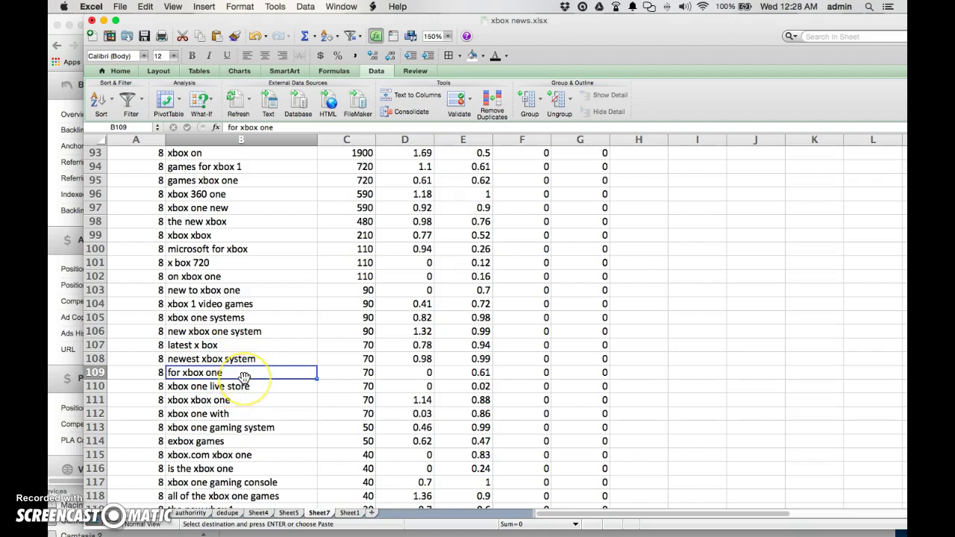
click(366, 373)
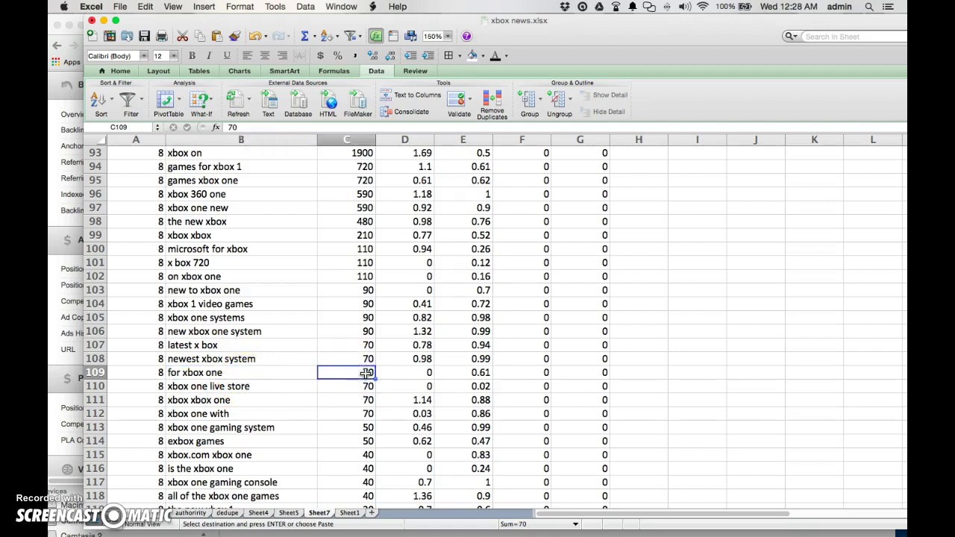
click(195, 373)
click(356, 372)
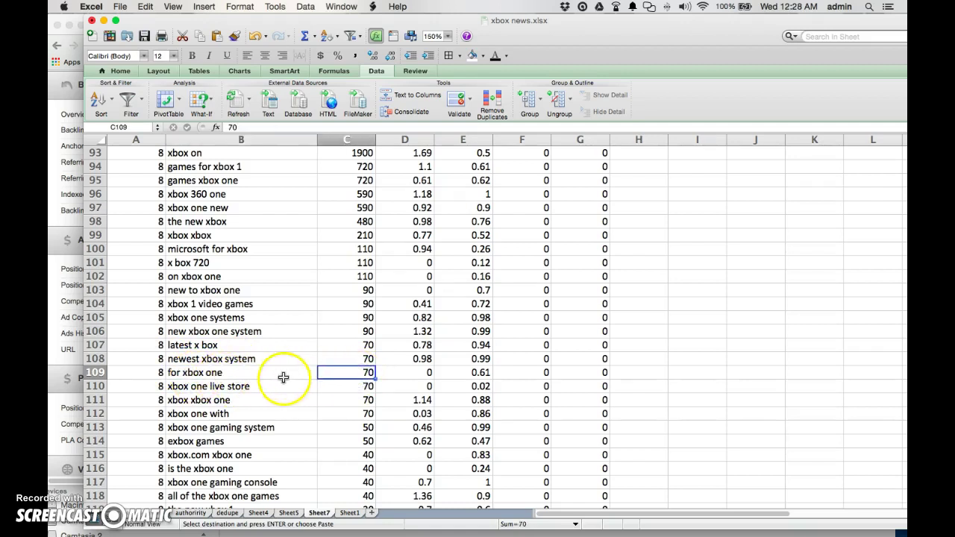
Review 'xbox 360 one' (590) and other keywords down to row 615, then show Sheet1.
click(362, 194)
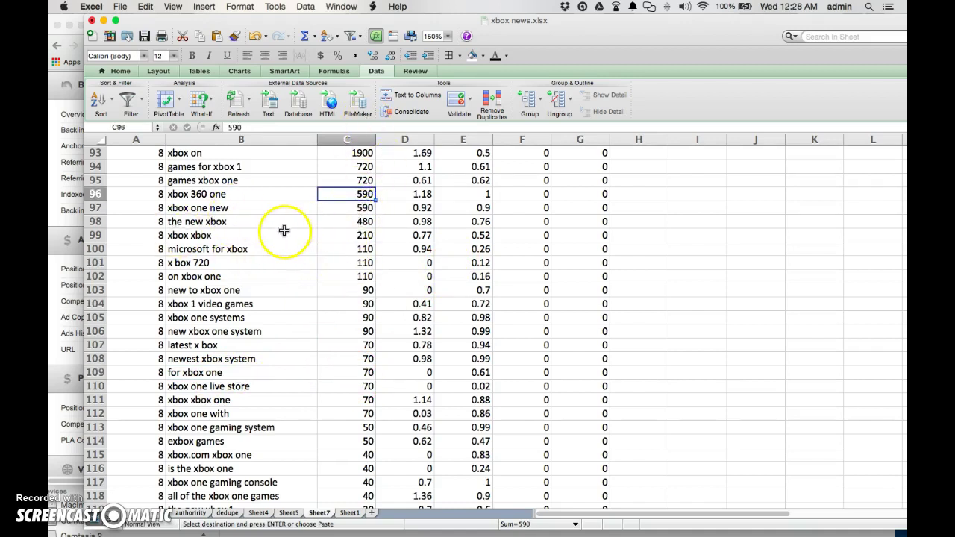
click(201, 194)
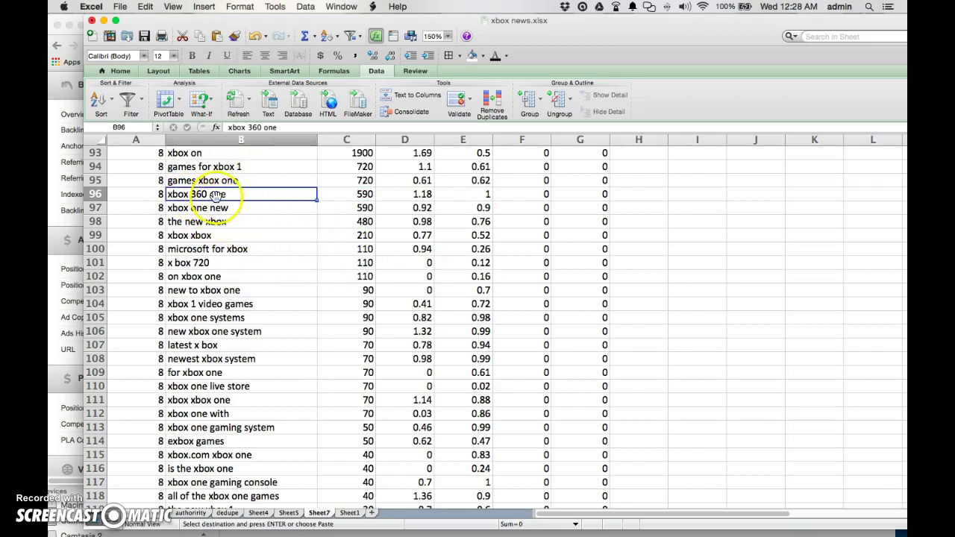
click(358, 194)
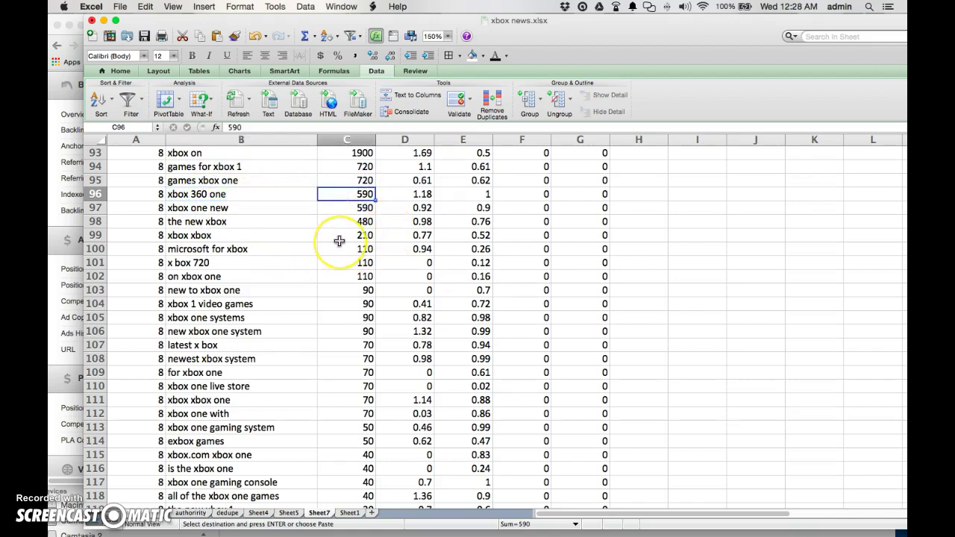
scroll(318, 240, up, 2)
scroll(317, 241, up, 1)
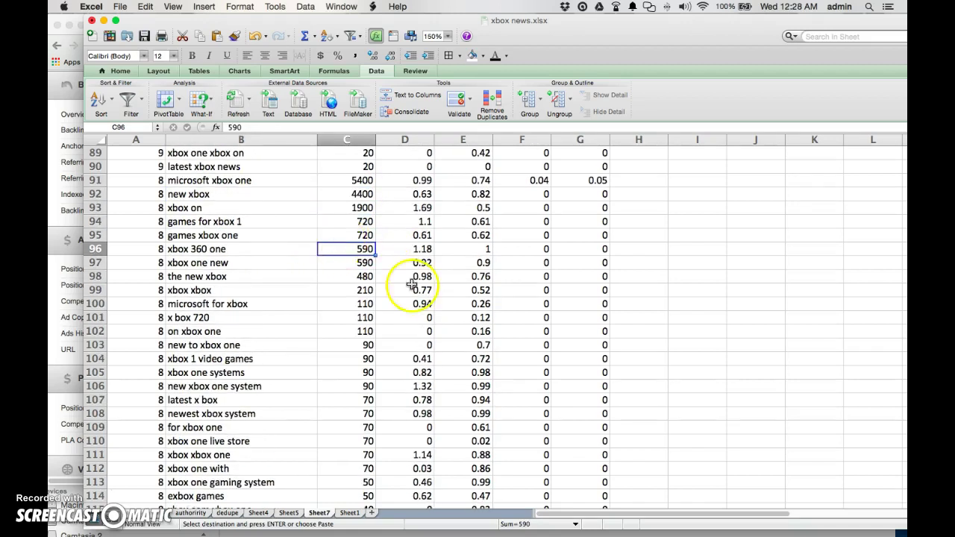
click(237, 249)
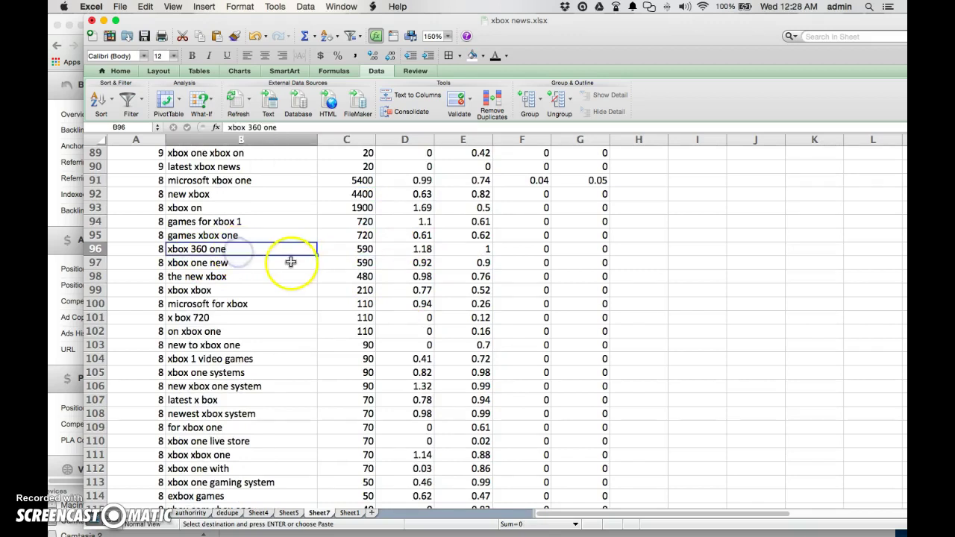
scroll(291, 257, up, 4)
click(225, 209)
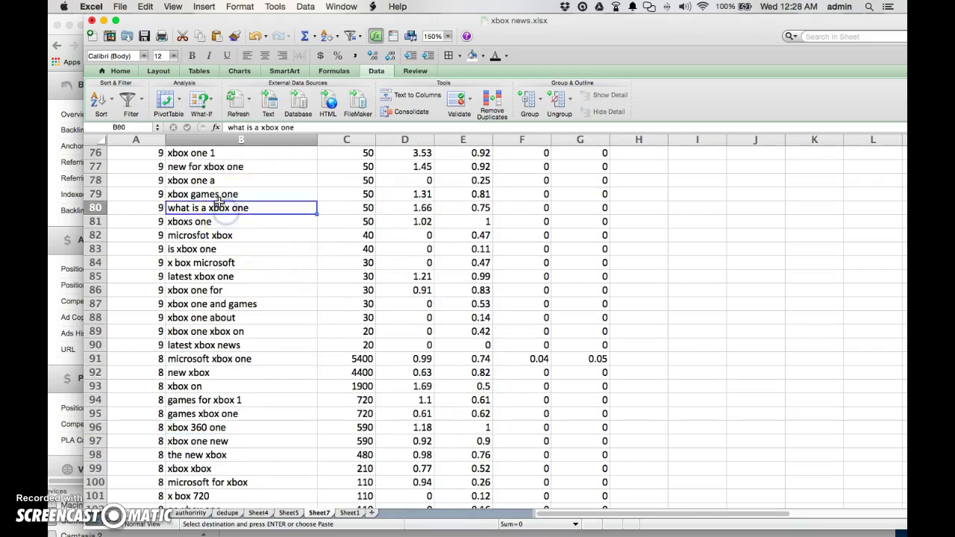
click(218, 195)
scroll(256, 248, up, 5)
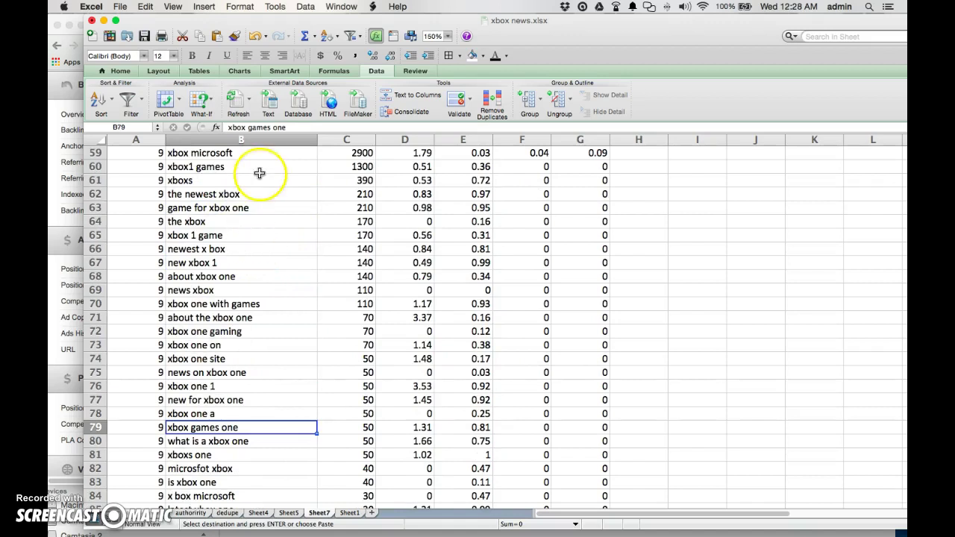
scroll(239, 246, up, 2)
scroll(299, 291, down, 8)
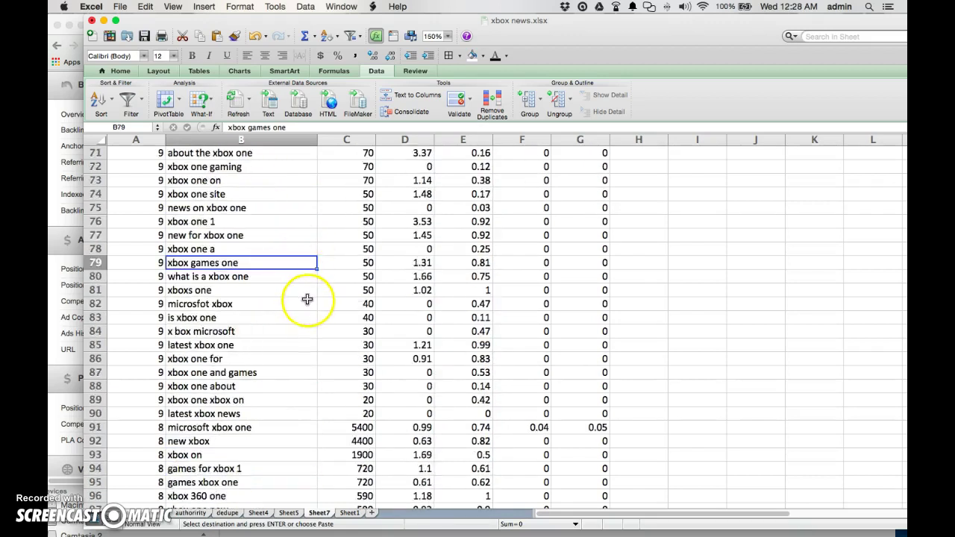
scroll(311, 304, down, 10)
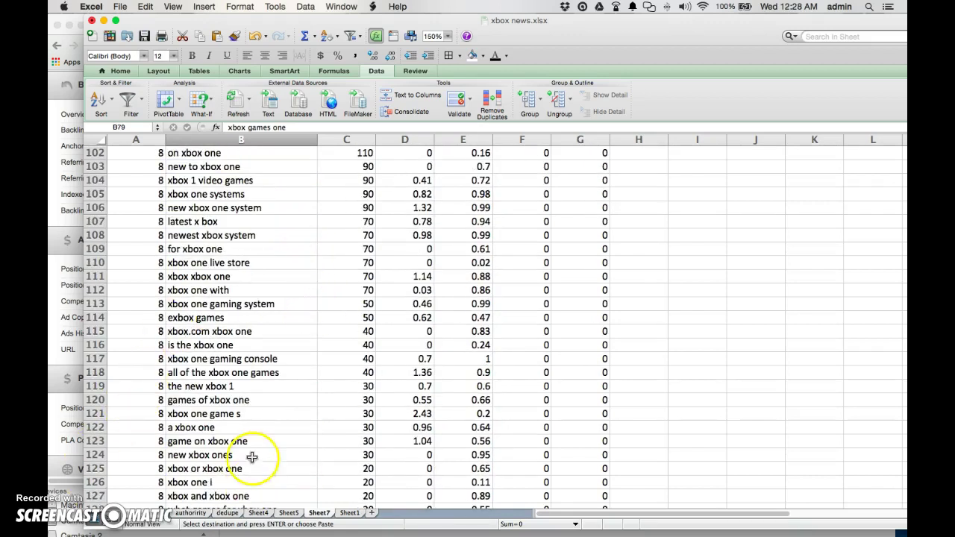
scroll(240, 431, down, 7)
scroll(240, 428, down, 5)
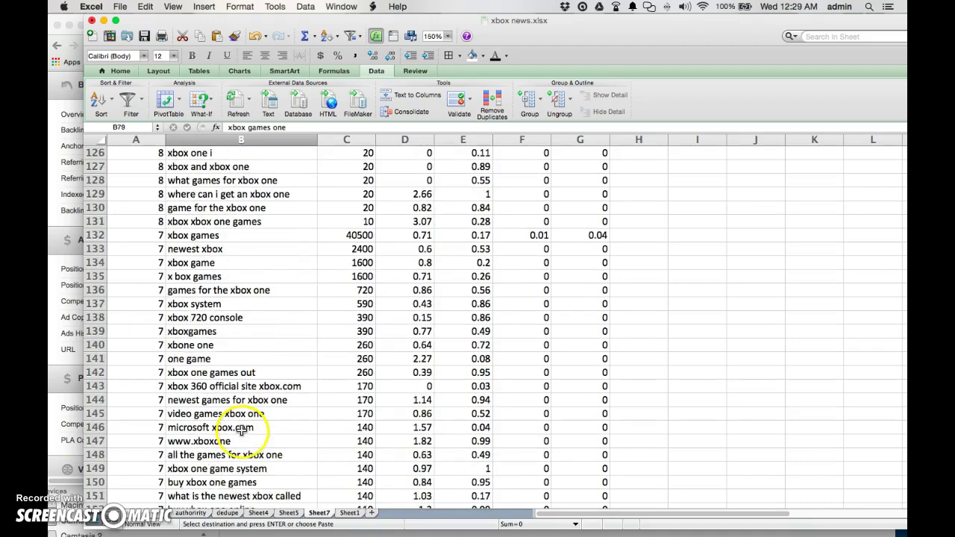
scroll(240, 428, down, 5)
scroll(240, 428, down, 5)
scroll(242, 431, down, 8)
scroll(242, 431, down, 10)
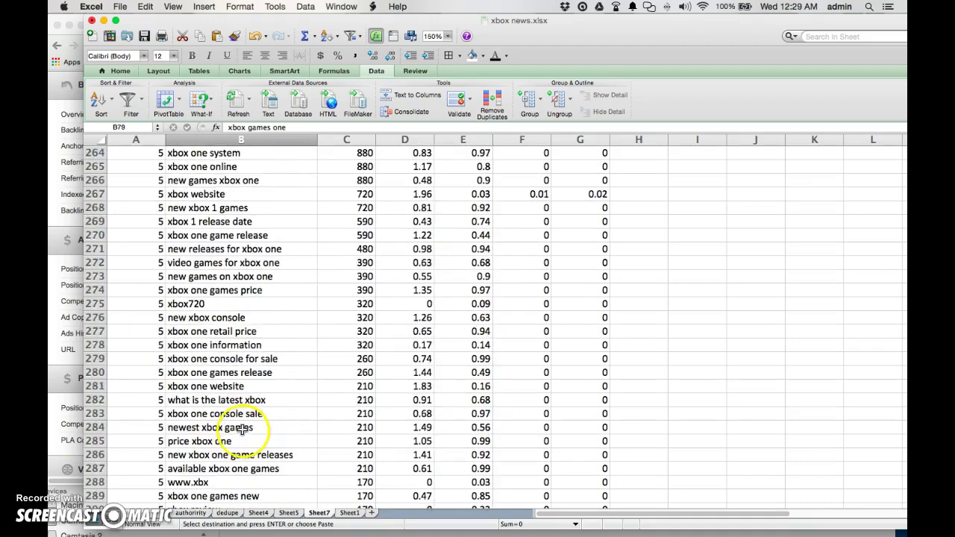
scroll(243, 428, down, 5)
scroll(273, 425, down, 6)
scroll(273, 425, down, 6)
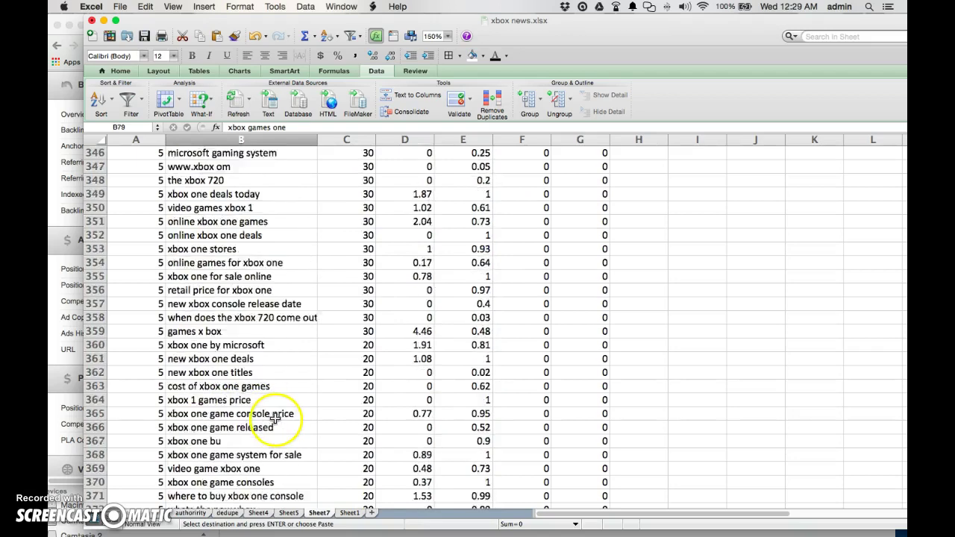
scroll(274, 421, down, 10)
scroll(276, 417, down, 10)
scroll(276, 417, down, 8)
scroll(275, 416, down, 6)
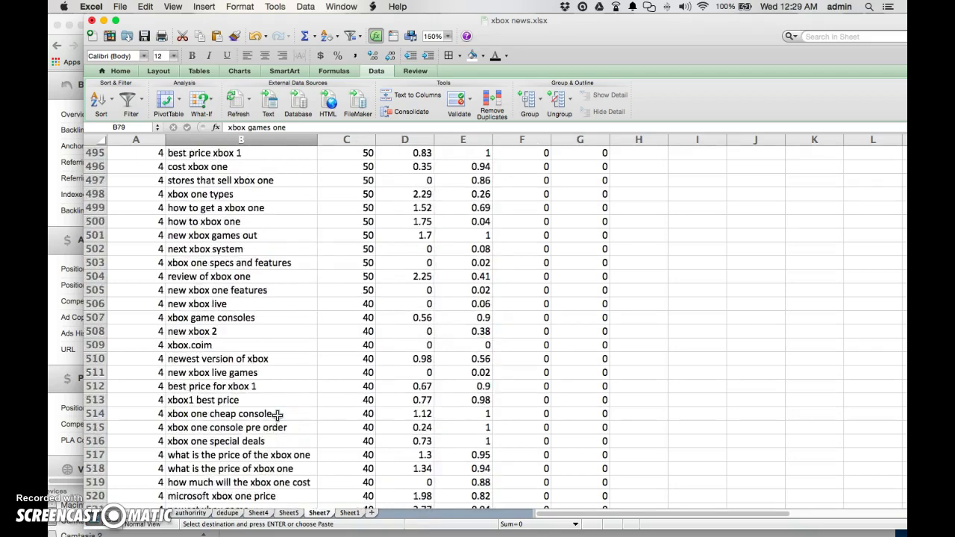
scroll(276, 416, down, 6)
scroll(277, 416, down, 12)
scroll(278, 417, down, 8)
scroll(276, 373, down, 4)
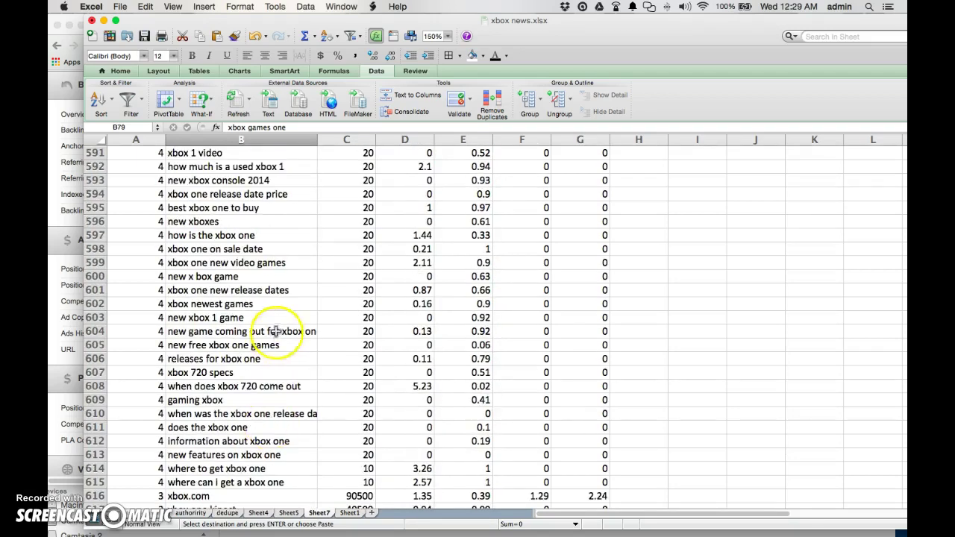
scroll(255, 382, down, 3)
scroll(255, 382, down, 3)
scroll(255, 382, down, 2)
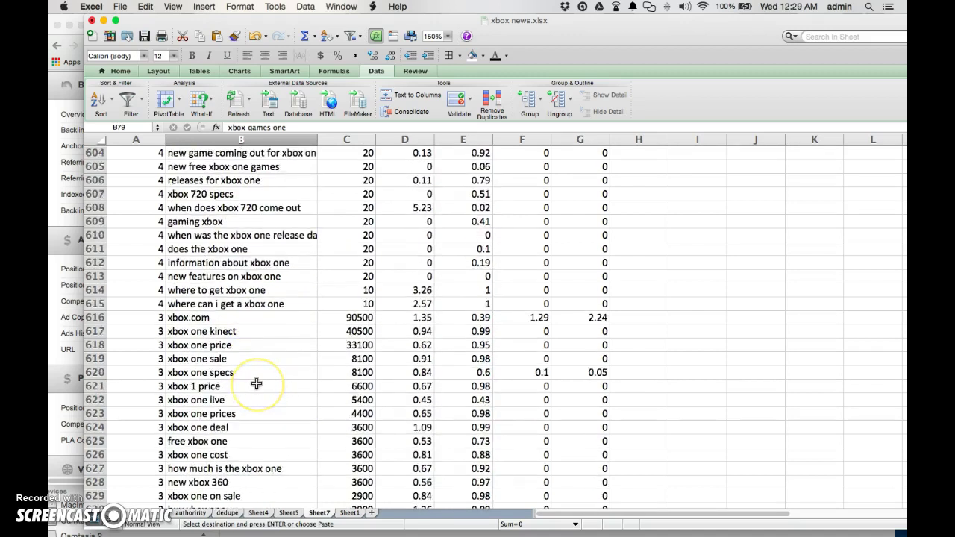
scroll(256, 384, down, 2)
scroll(256, 384, down, 2)
scroll(256, 384, up, 4)
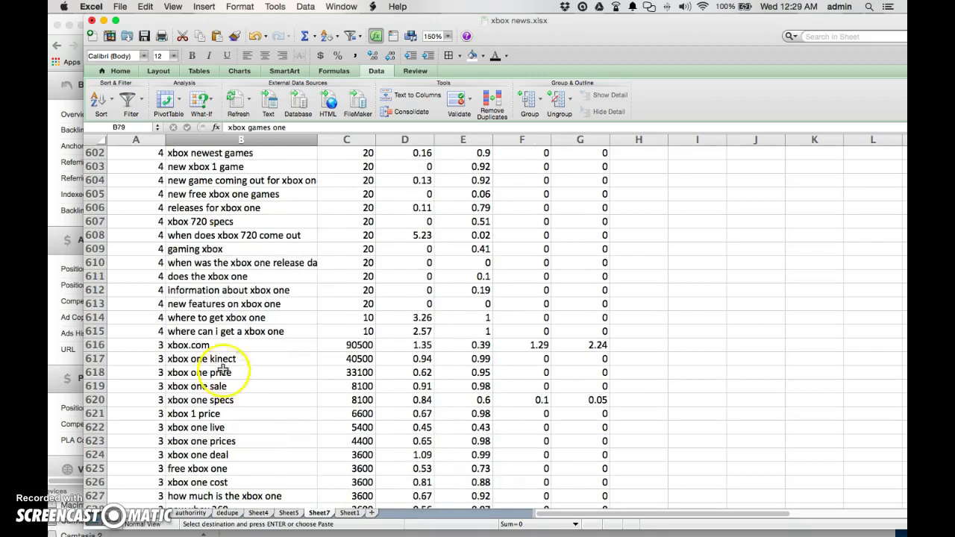
click(93, 331)
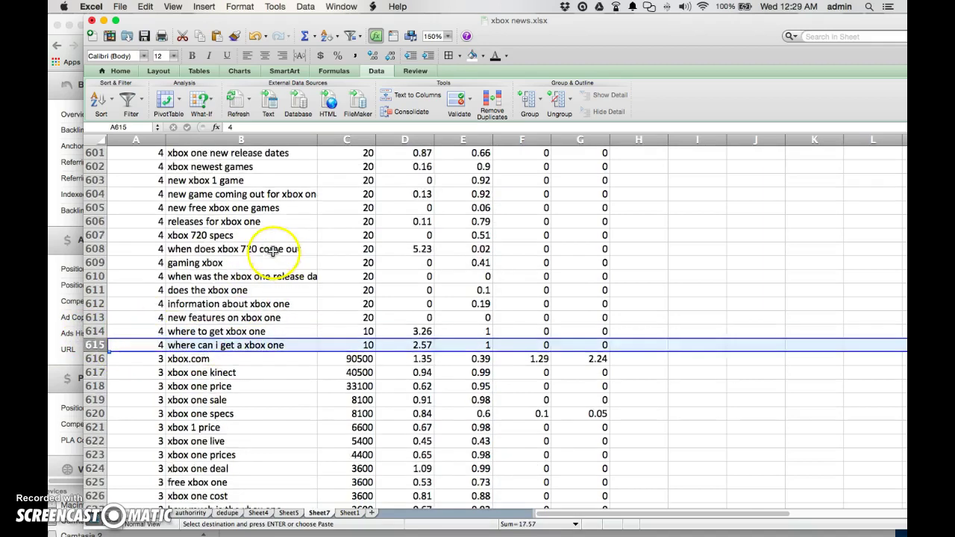
scroll(258, 256, up, 5)
scroll(258, 256, up, 5)
scroll(268, 254, up, 4)
scroll(272, 249, up, 8)
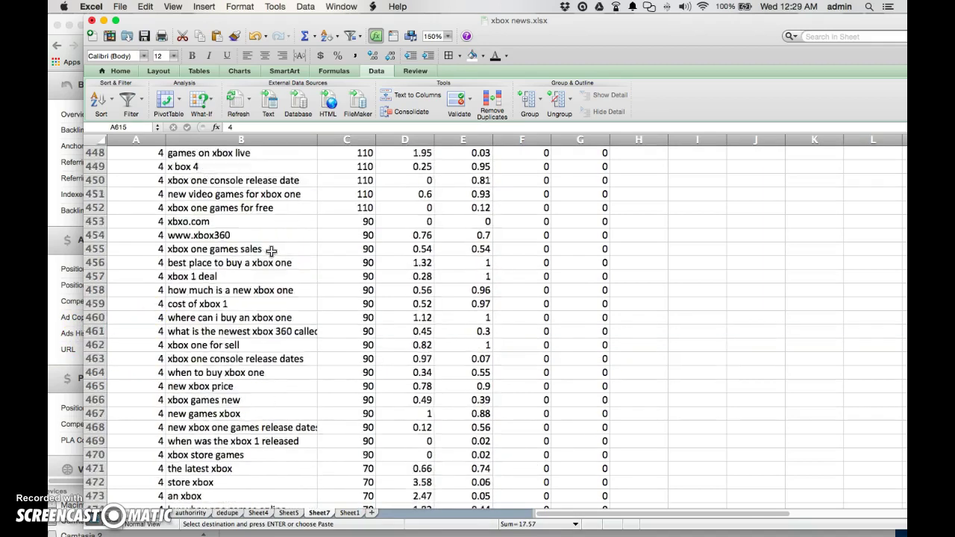
scroll(272, 250, up, 10)
scroll(271, 250, up, 8)
scroll(254, 232, up, 5)
scroll(253, 233, up, 10)
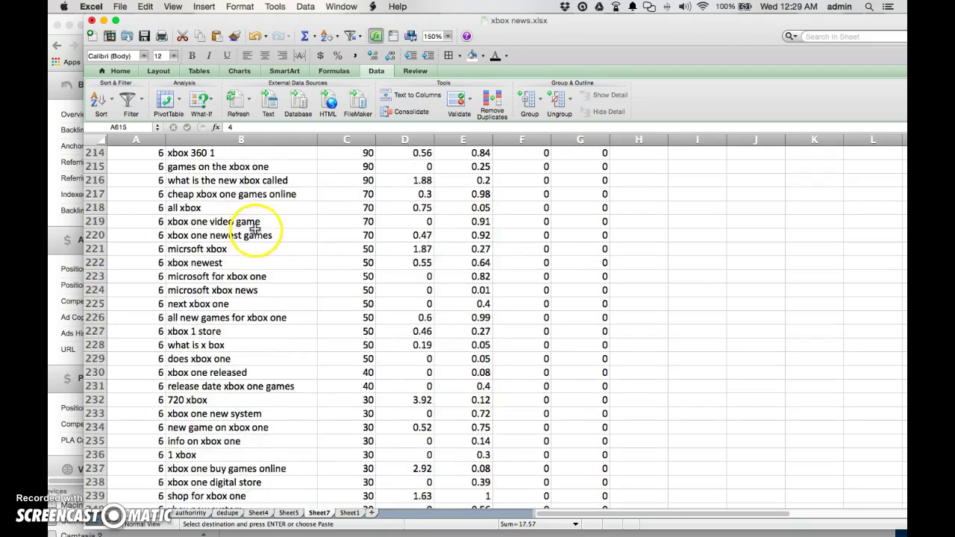
scroll(253, 233, up, 10)
scroll(253, 233, up, 8)
scroll(254, 231, up, 8)
scroll(254, 231, up, 5)
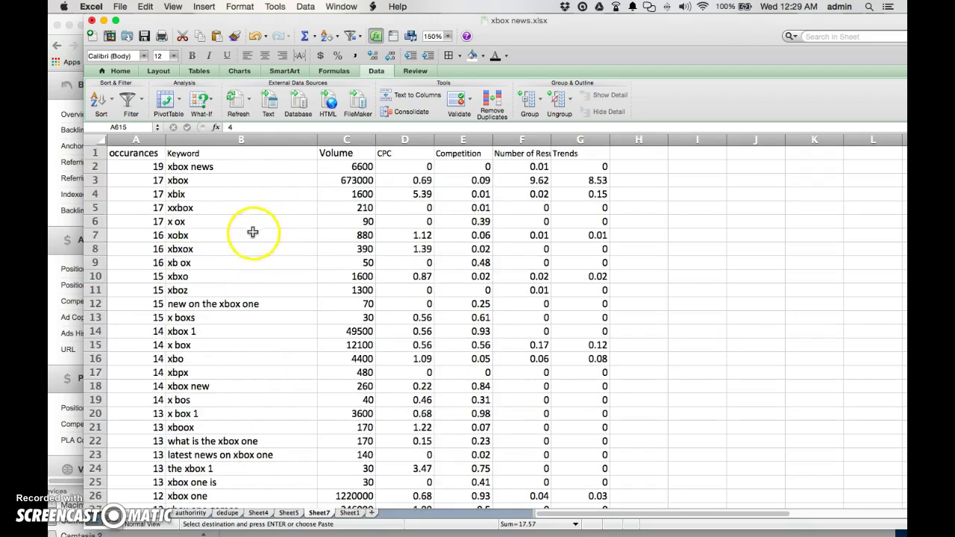
scroll(275, 365, down, 10)
scroll(274, 365, down, 10)
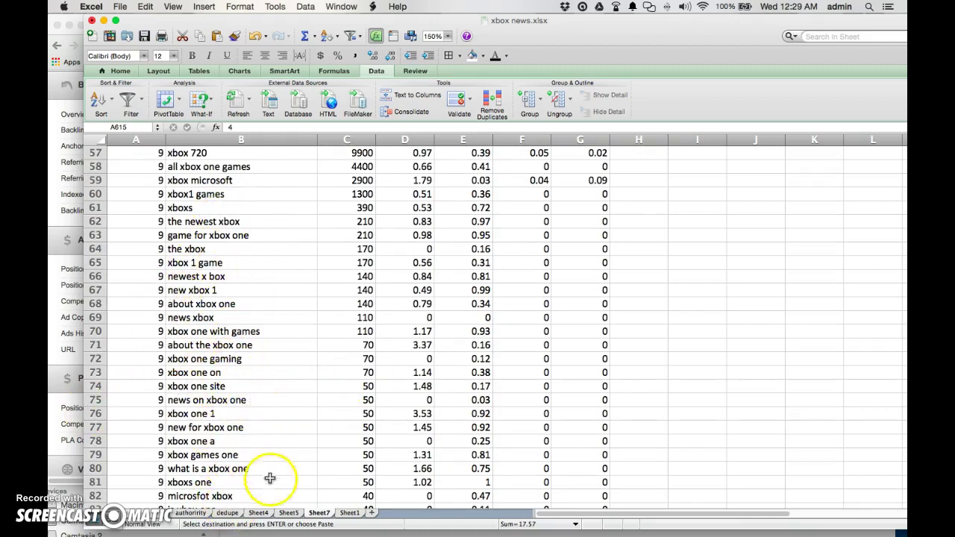
click(350, 513)
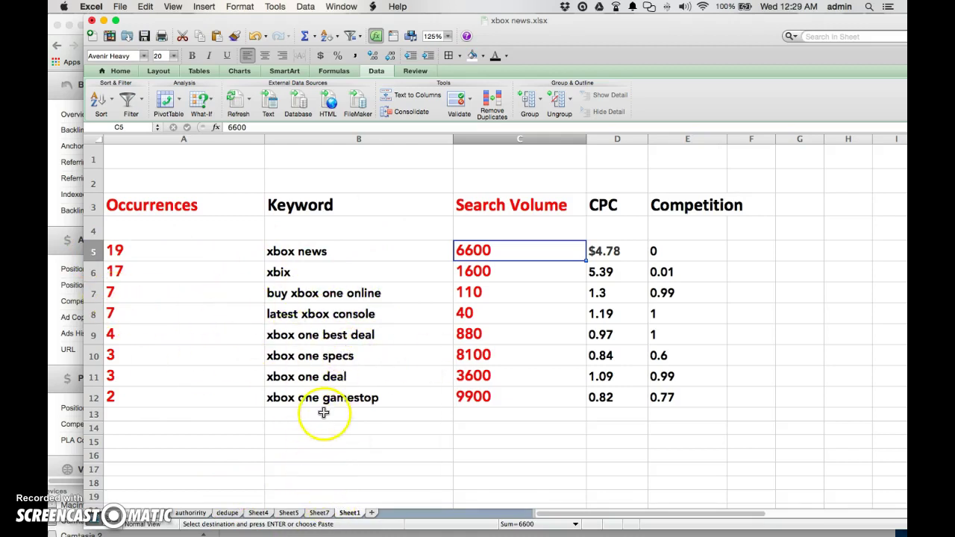
Select 'xbox one specs' in Sheet1, then go back to the Sheet7 keyword list.
click(334, 357)
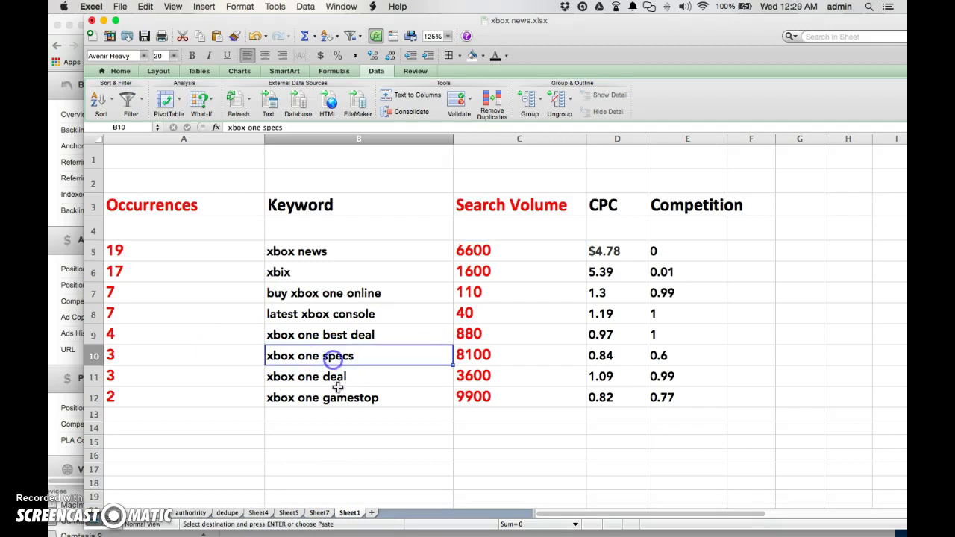
click(319, 514)
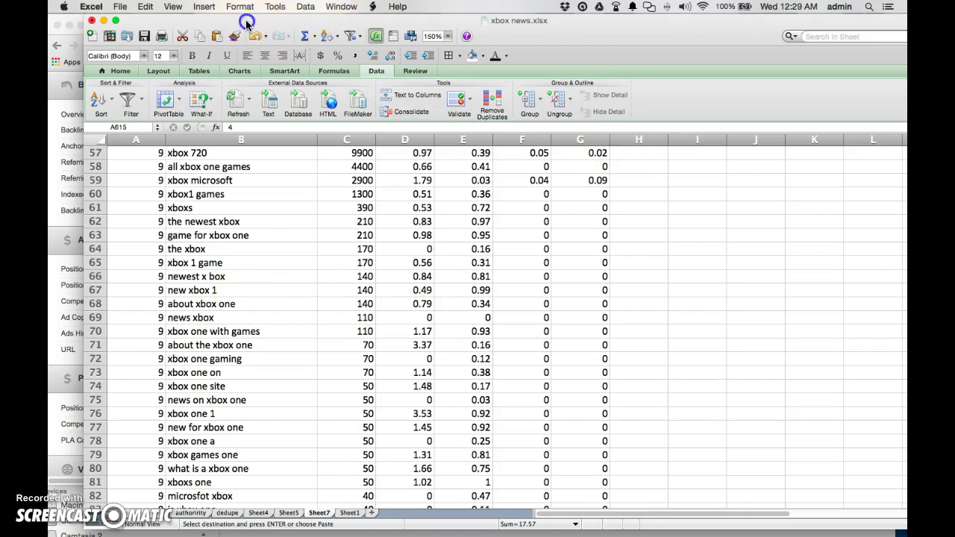
scroll(284, 358, up, 8)
scroll(319, 368, up, 4)
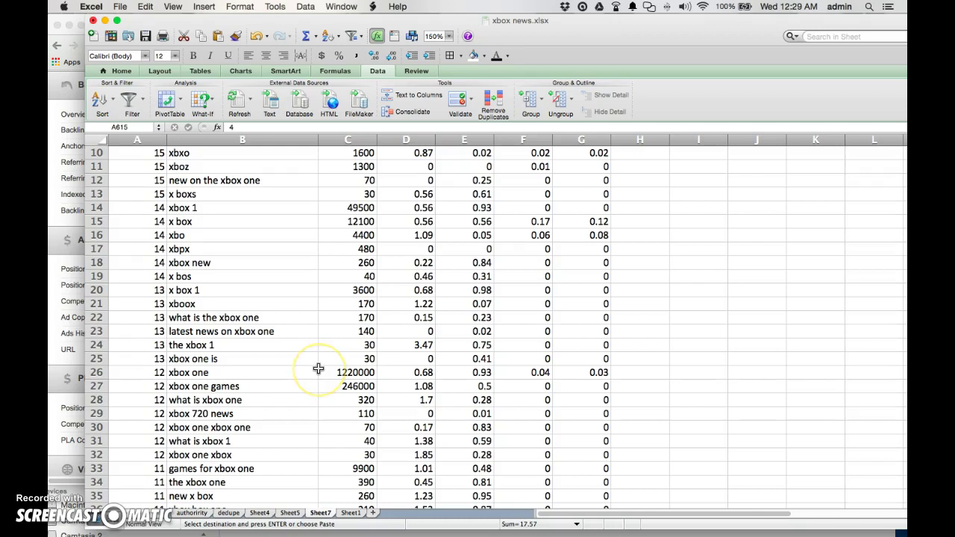
scroll(318, 369, down, 8)
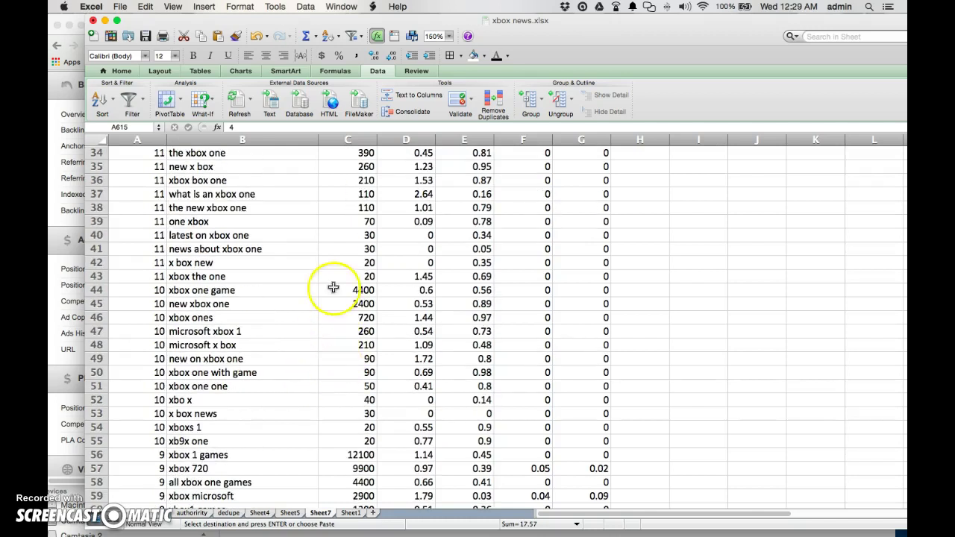
Lower the xbox news workbook window to uncover Chrome's SEMrush Best Buy keywords report.
mouse_move(214, 24)
mouse_down()
mouse_move(162, 66)
mouse_move(174, 165)
mouse_move(179, 138)
mouse_up()
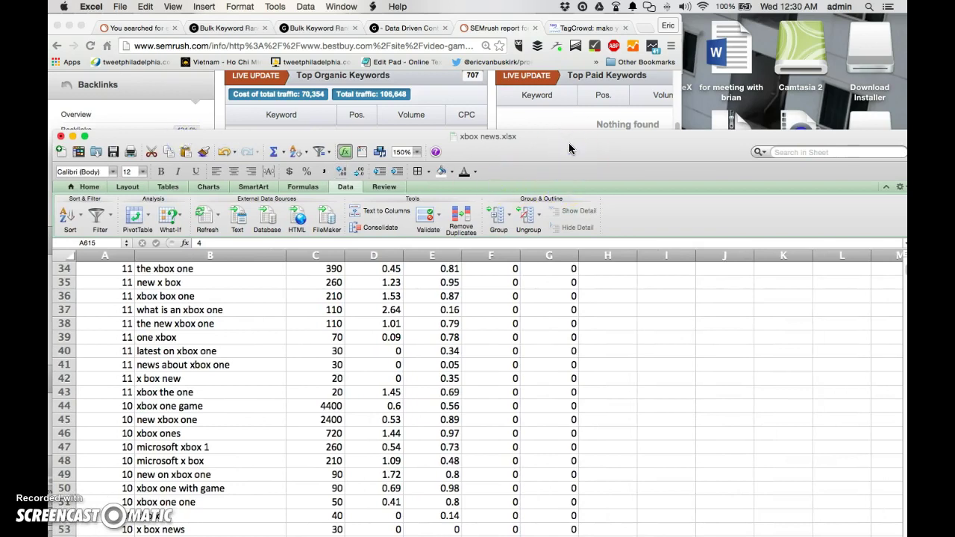
Lower the spreadsheet further and review the pasted xbox keyword text and options in TagCrowd.
drag(567, 145, 560, 270)
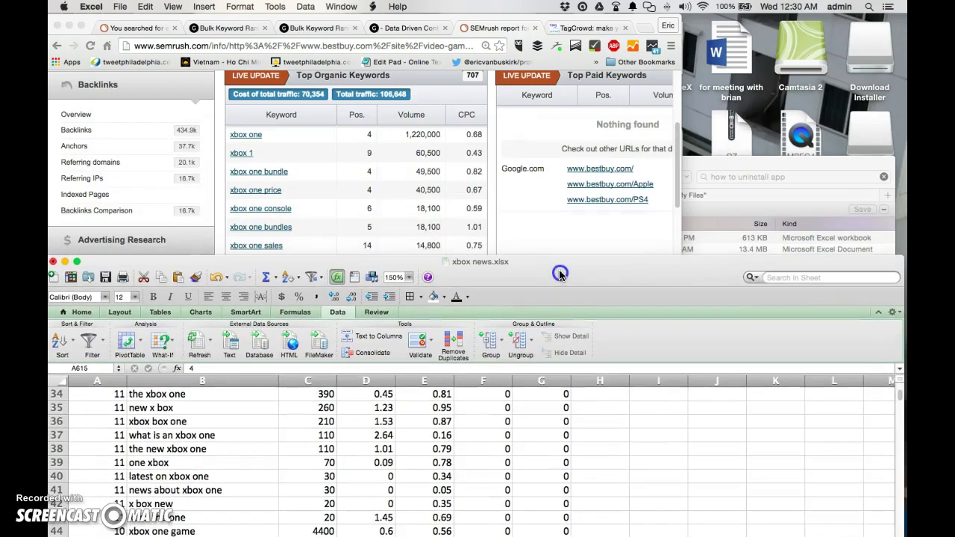
click(573, 31)
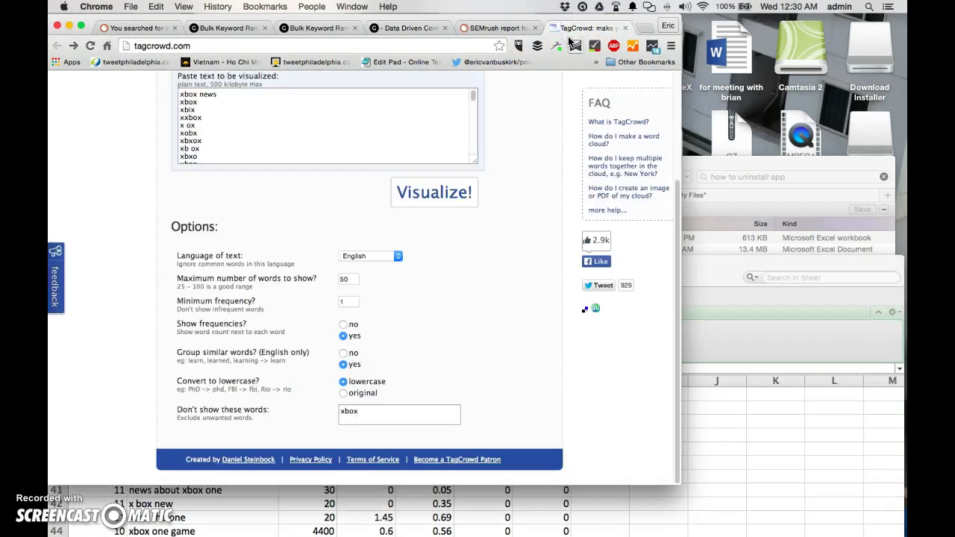
scroll(503, 249, up, 5)
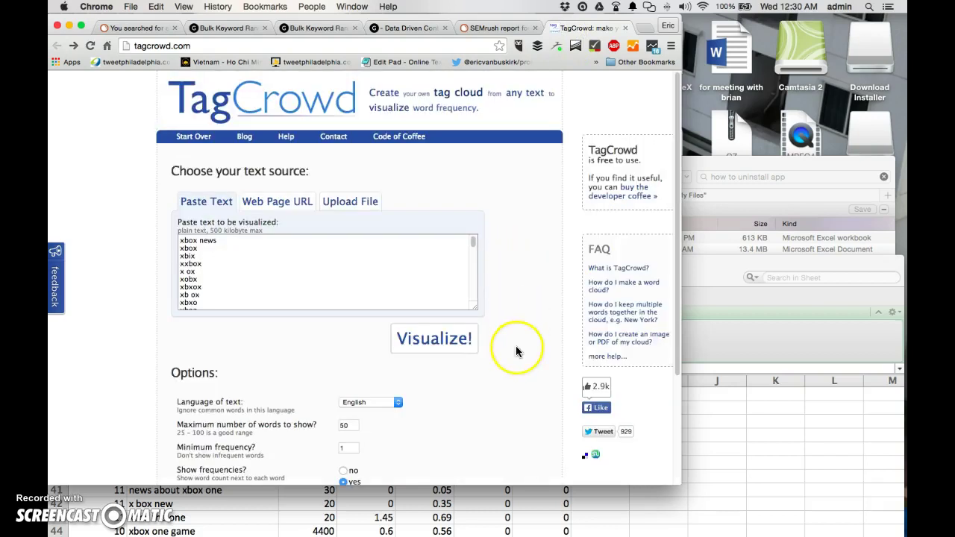
scroll(521, 378, down, 5)
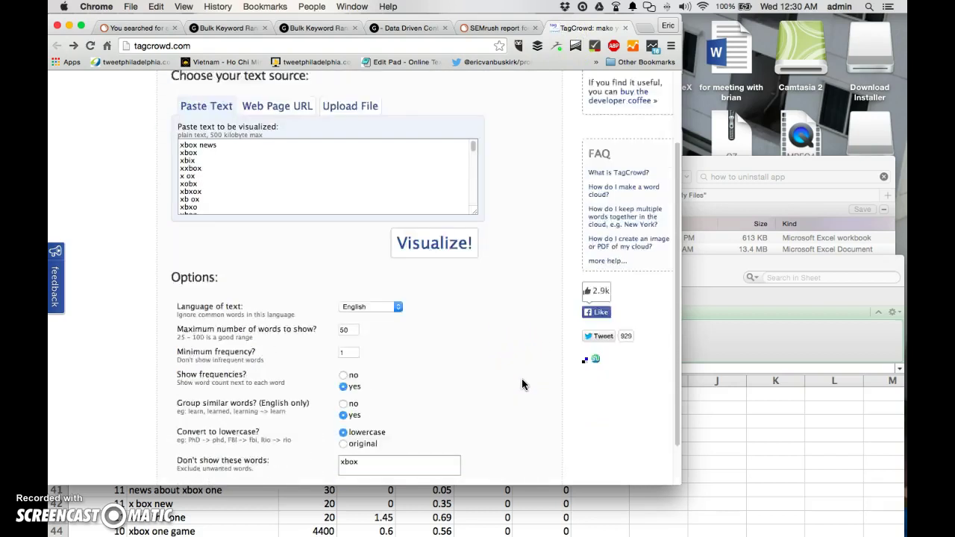
scroll(521, 378, down, 3)
scroll(521, 378, up, 8)
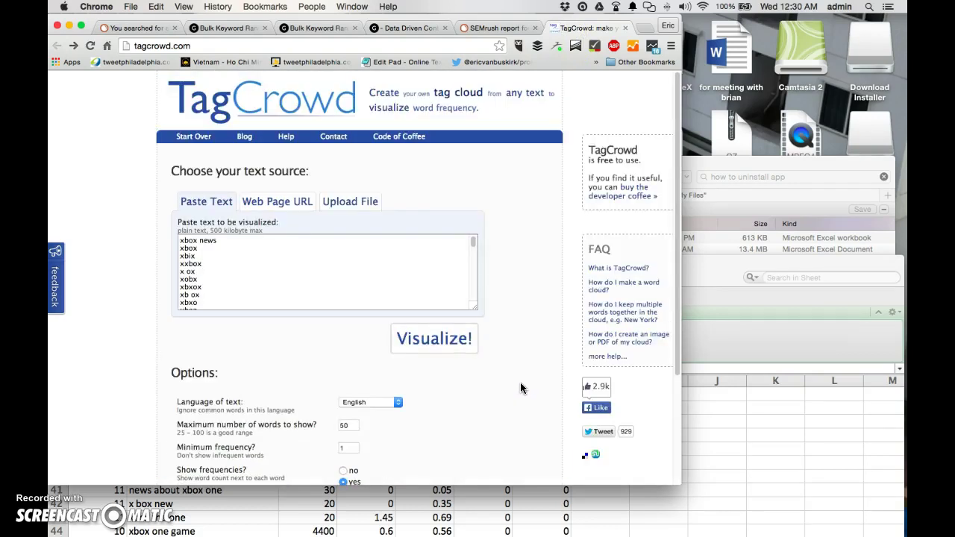
click(714, 278)
click(498, 213)
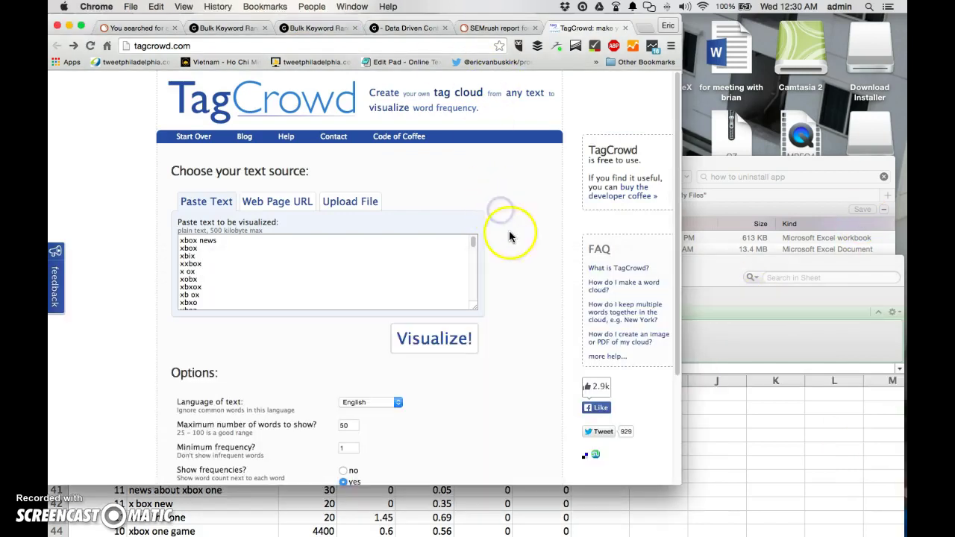
Select 'the xbox one' in cell B34 and bring the SEMrush report back in front.
click(783, 352)
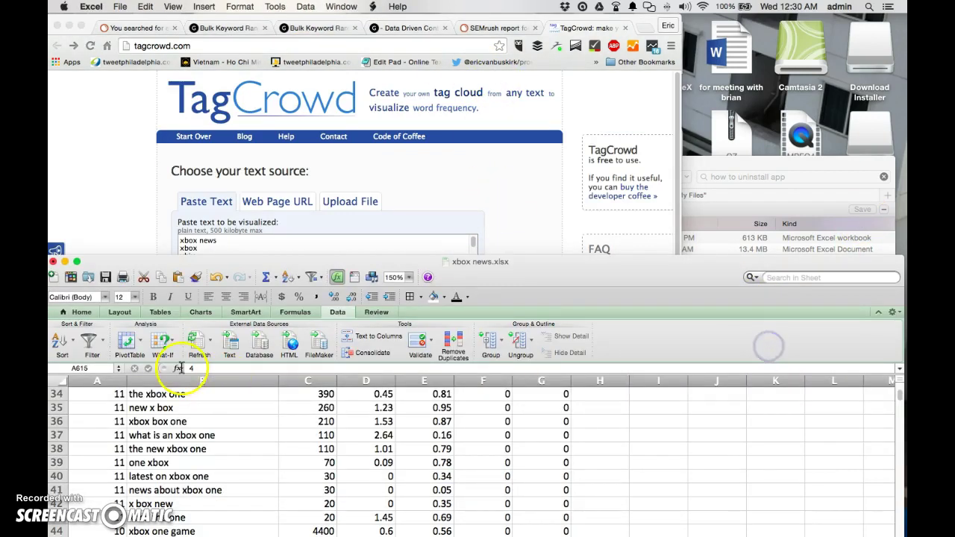
drag(241, 265, 266, 97)
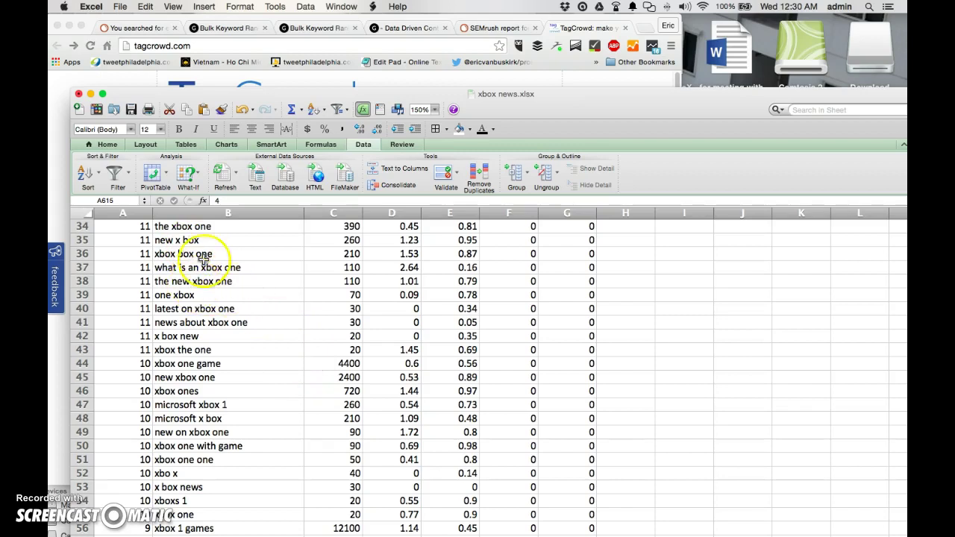
click(187, 226)
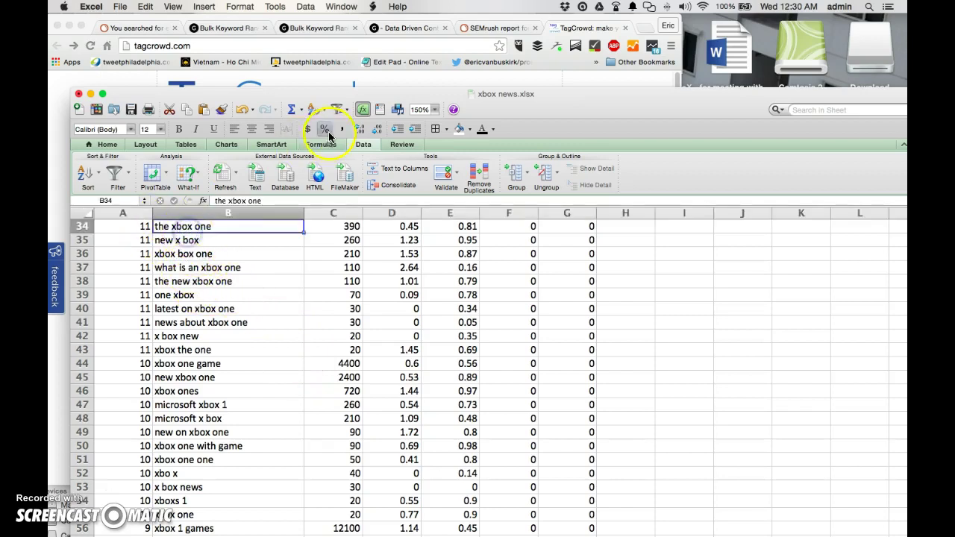
drag(602, 113, 579, 65)
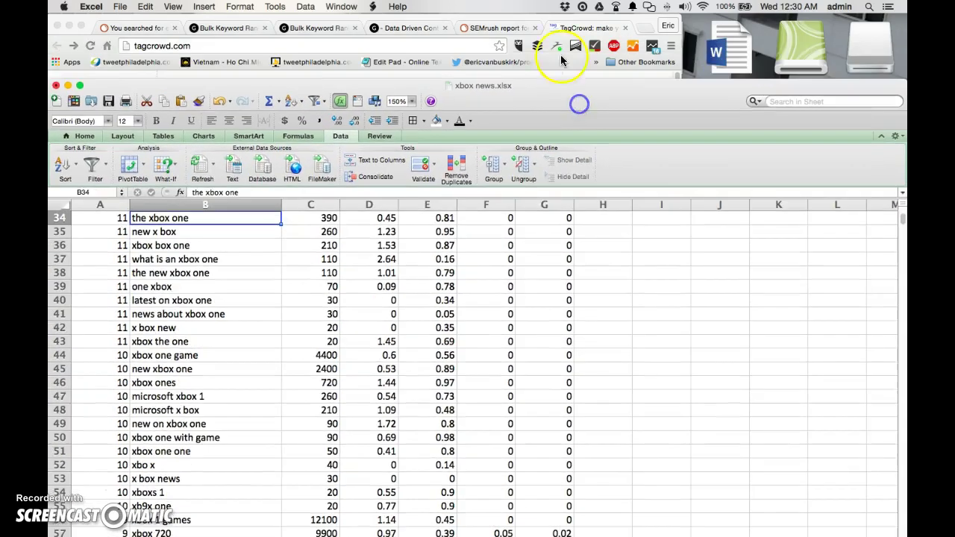
click(492, 29)
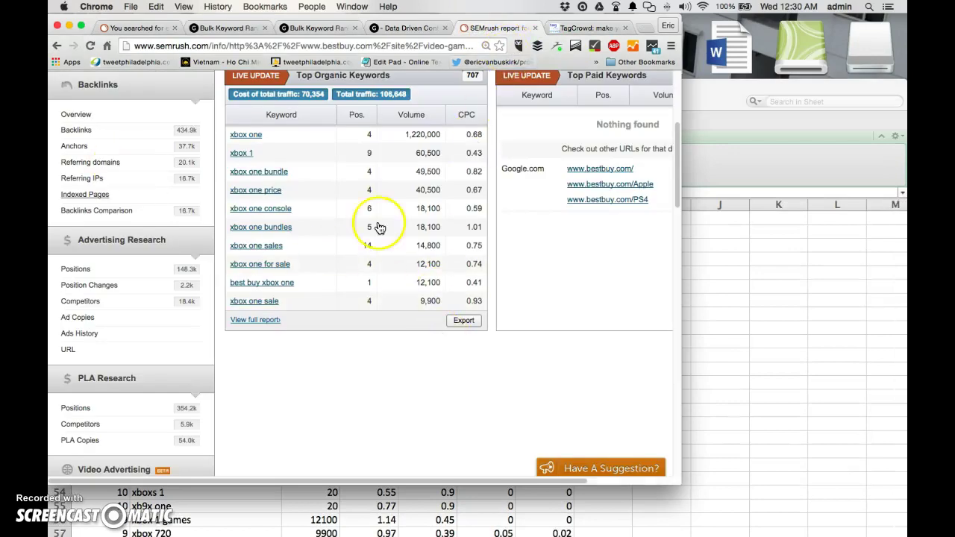
scroll(447, 261, up, 8)
Open the Xbox One page's top organic keywords, then search the bare bestbuy.com domain.
click(328, 123)
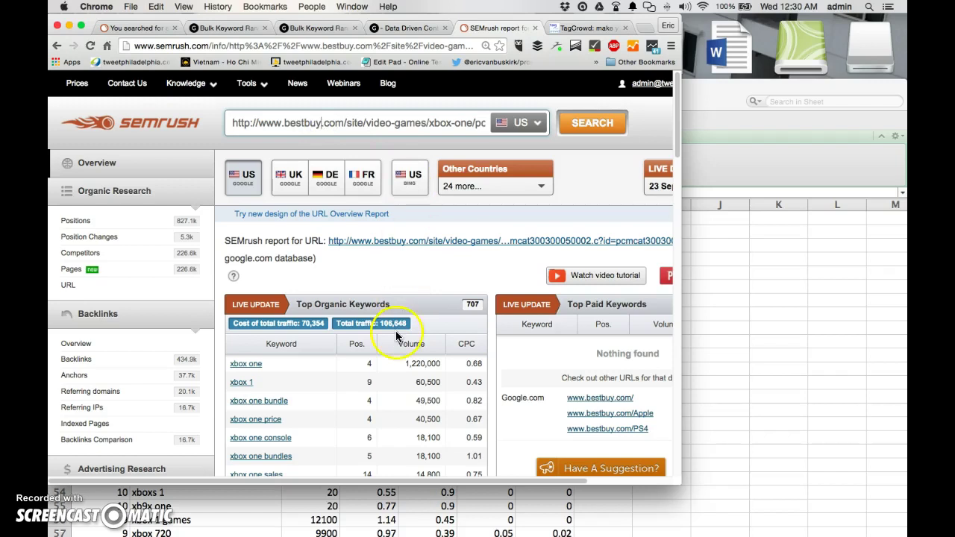
scroll(448, 344, down, 10)
scroll(448, 344, up, 10)
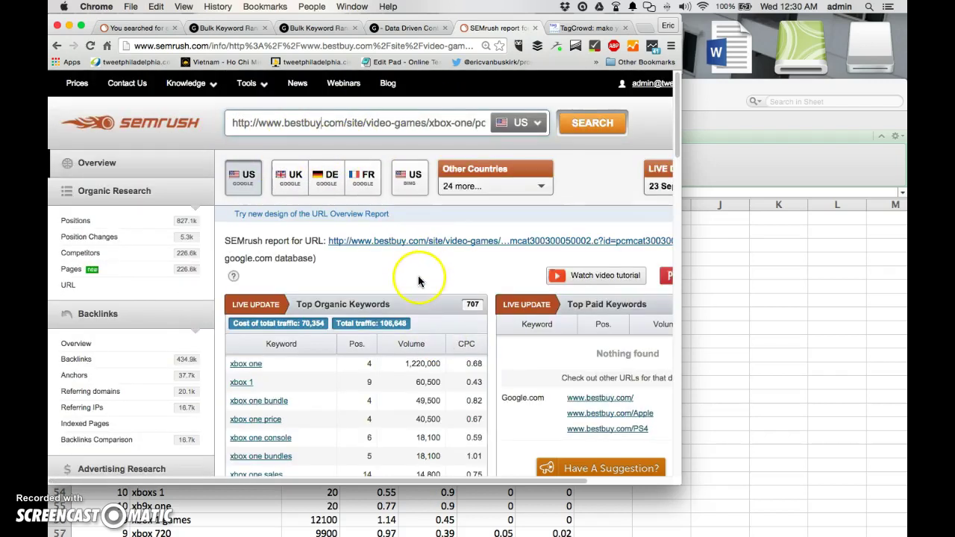
scroll(415, 280, down, 2)
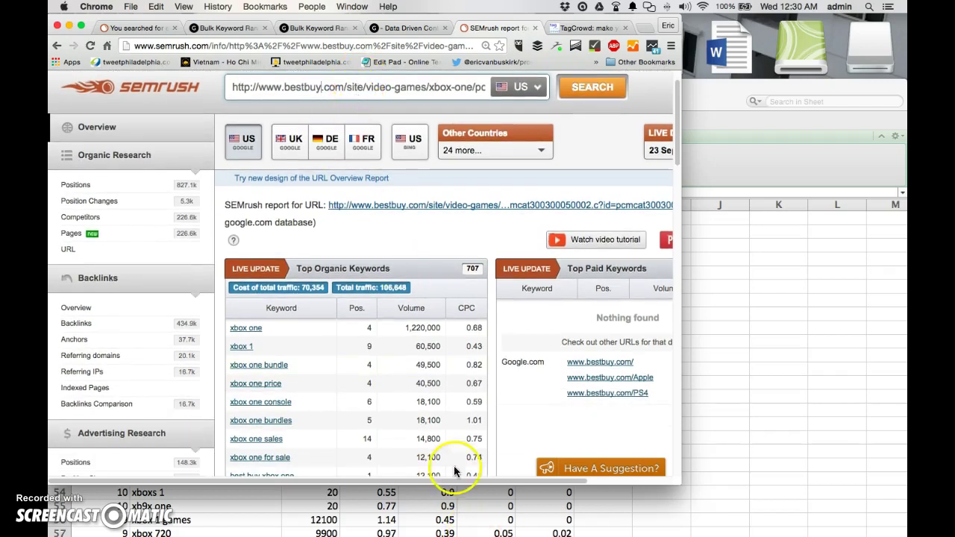
scroll(455, 447, down, 2)
scroll(445, 381, down, 10)
scroll(444, 378, up, 15)
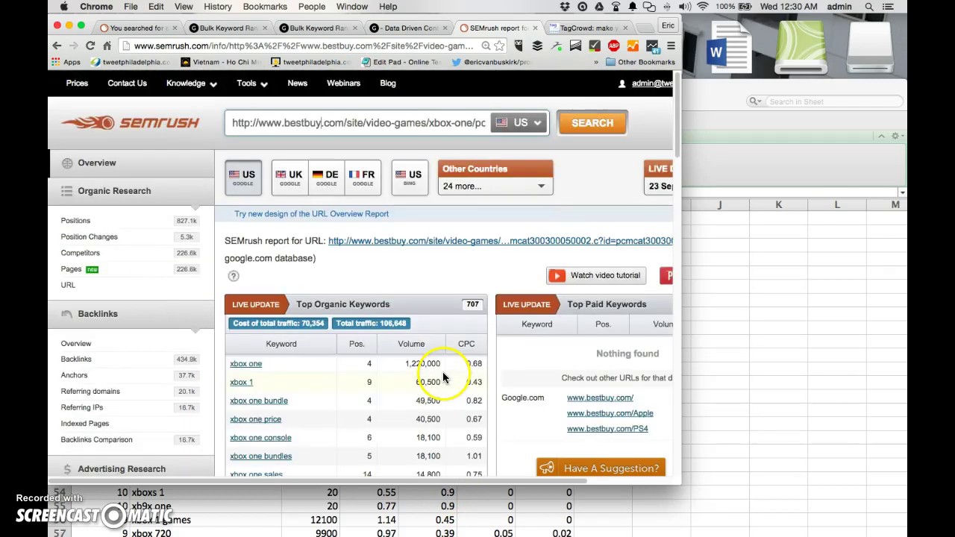
click(335, 303)
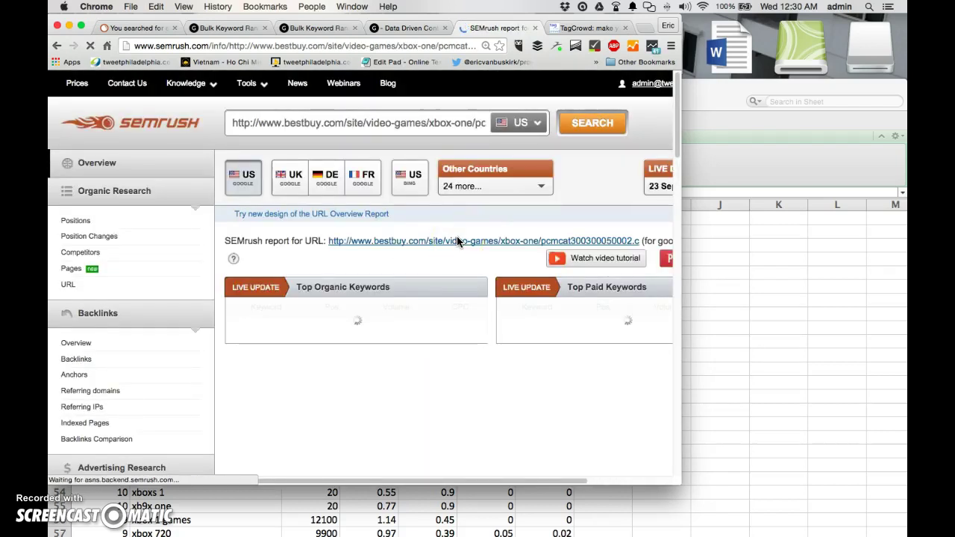
scroll(468, 278, down, 3)
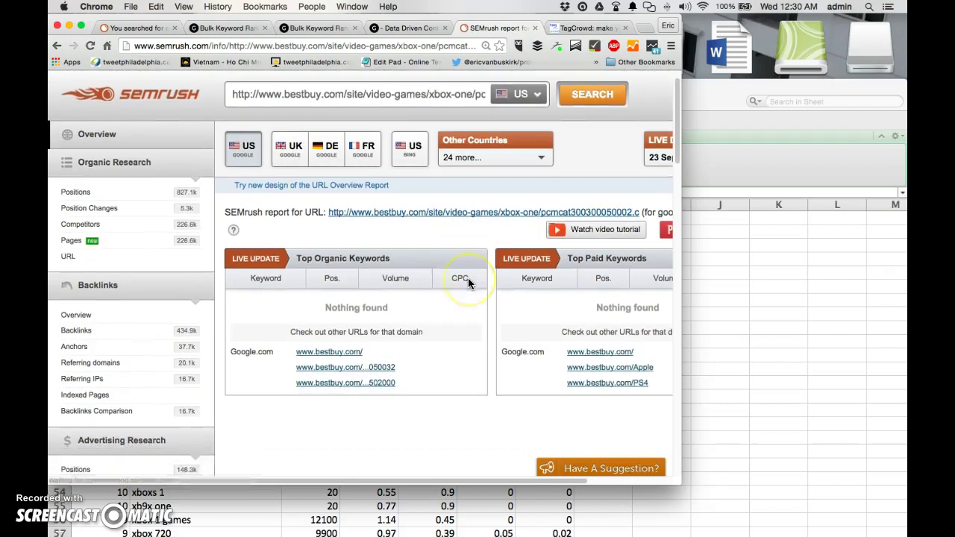
scroll(467, 277, up, 3)
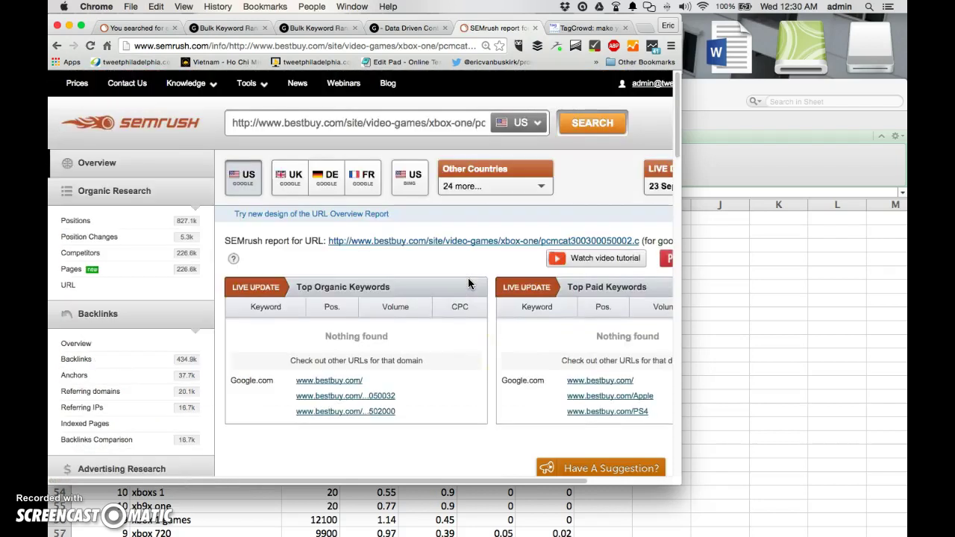
click(349, 127)
scroll(348, 127, right, 3)
drag(348, 123, 485, 123)
key(Delete)
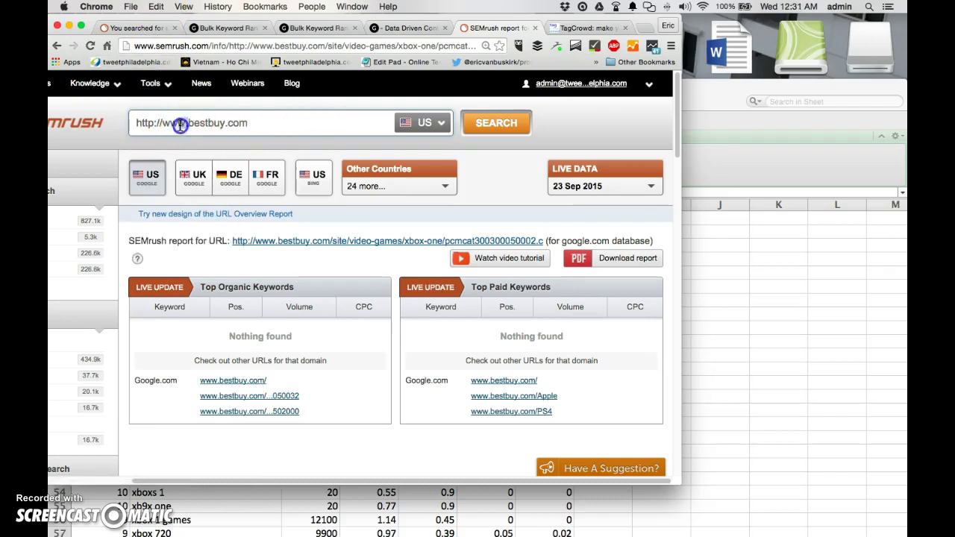
drag(185, 122, 136, 123)
key(BackSpace)
key(Return)
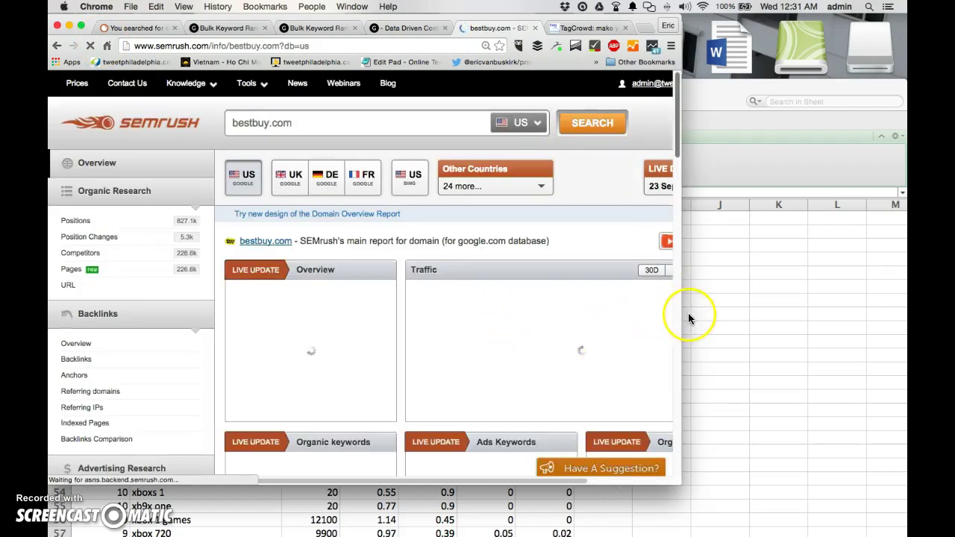
Widen Chrome and open bestbuy.com's Organic Research Positions report, listing 830,203 keywords.
drag(677, 317, 789, 324)
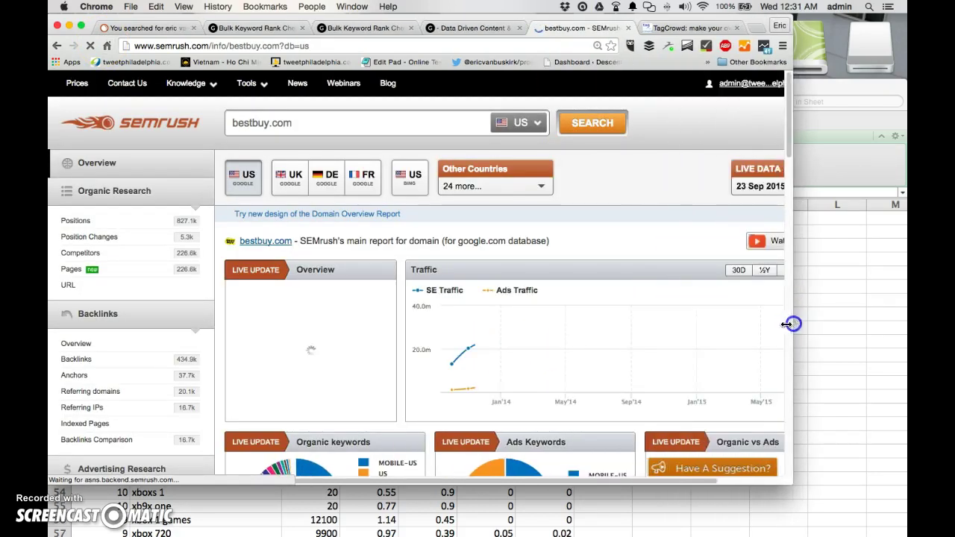
scroll(611, 385, down, 8)
scroll(611, 385, down, 4)
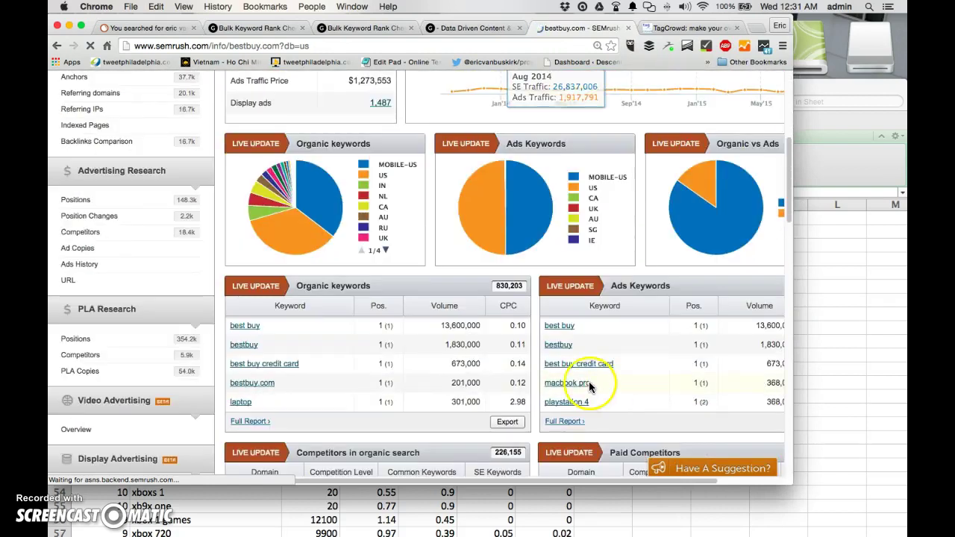
mouse_move(378, 305)
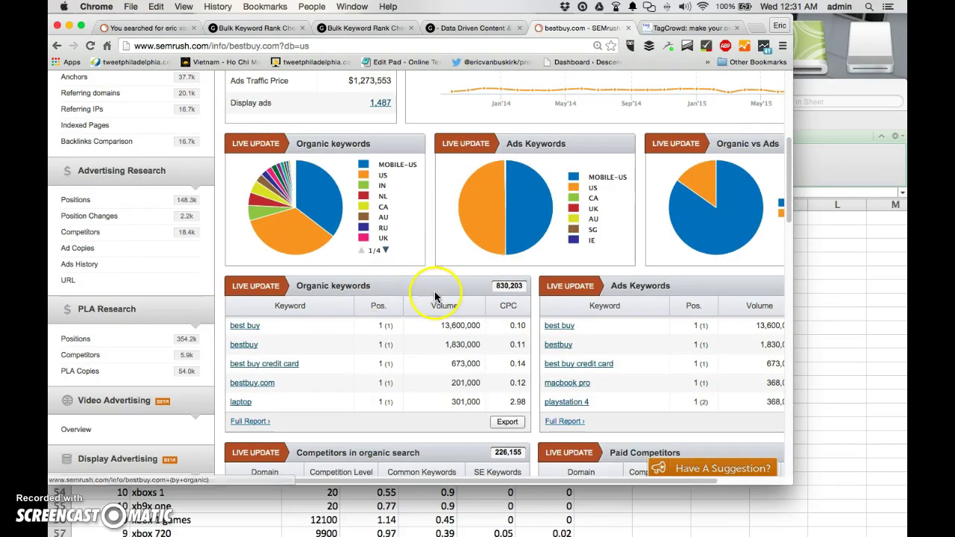
click(342, 286)
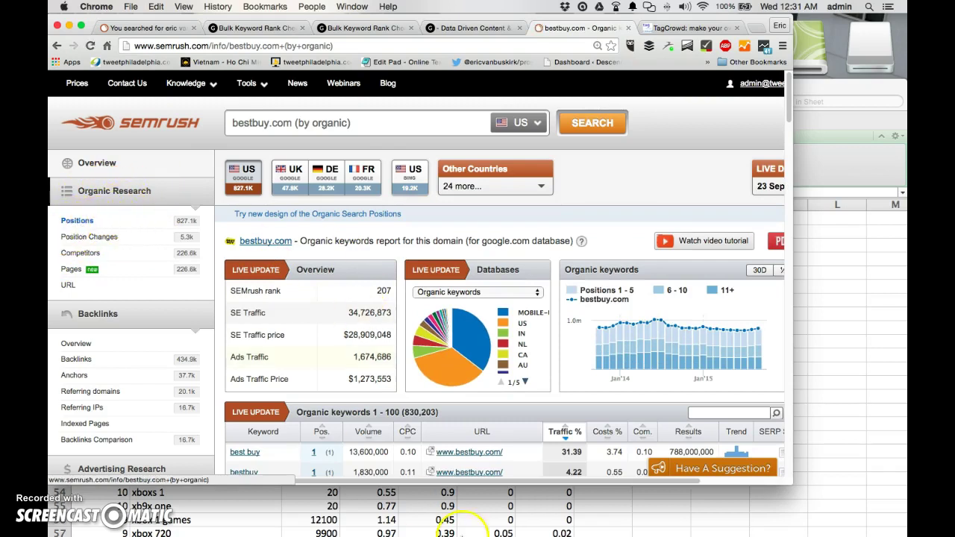
scroll(448, 284, down, 5)
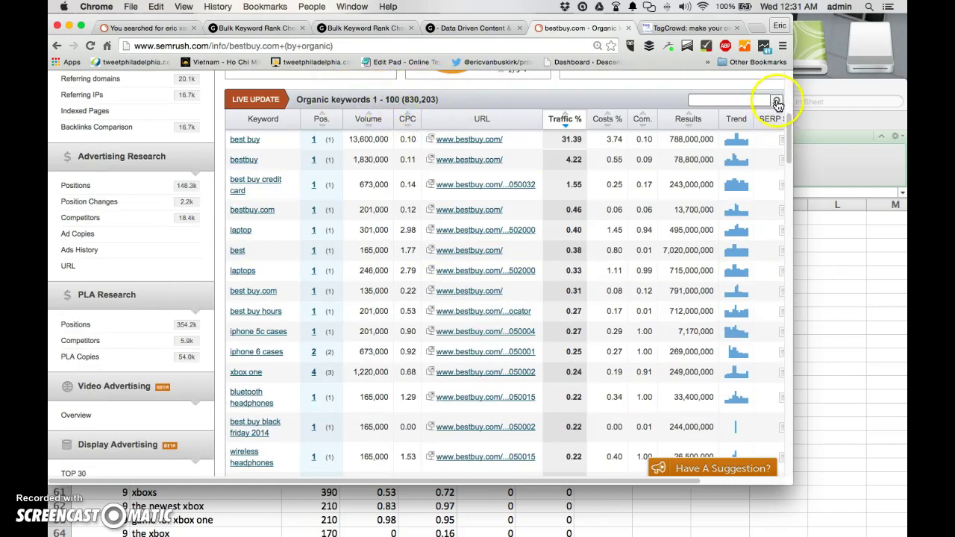
scroll(671, 150, up, 3)
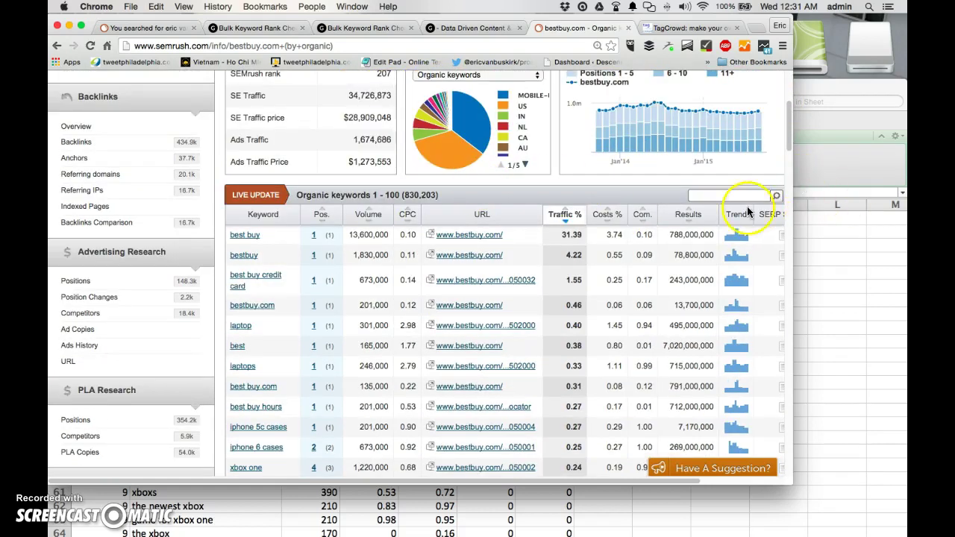